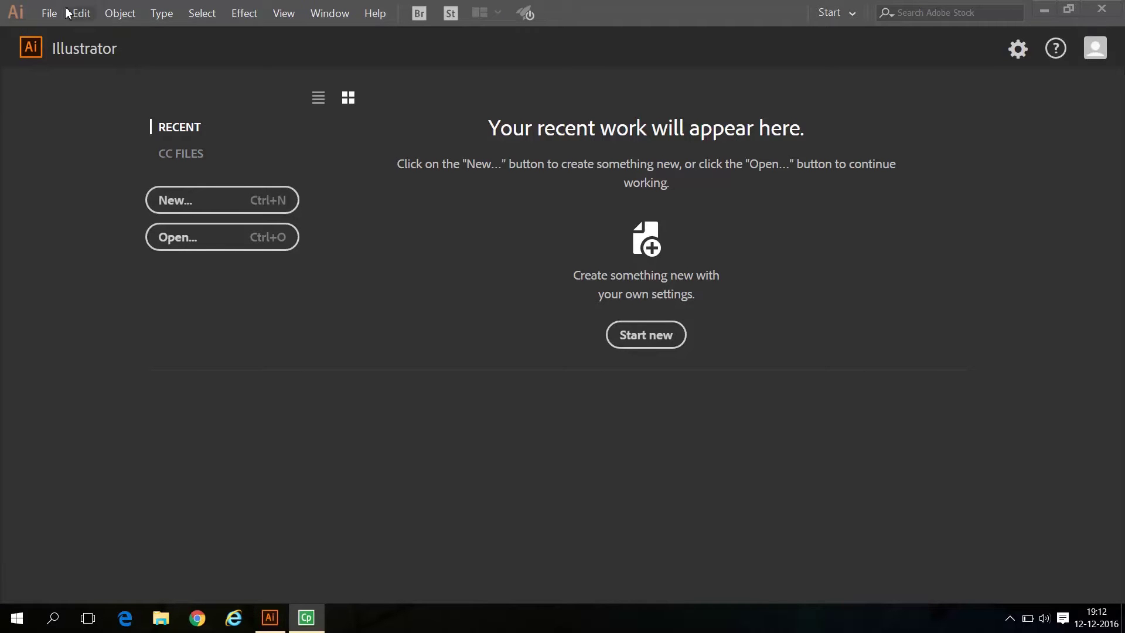
Step: Create a new landscape A4 document, 297 x 210 mm in RGB Color, and dismiss the Adobe Stock tip
click(50, 14)
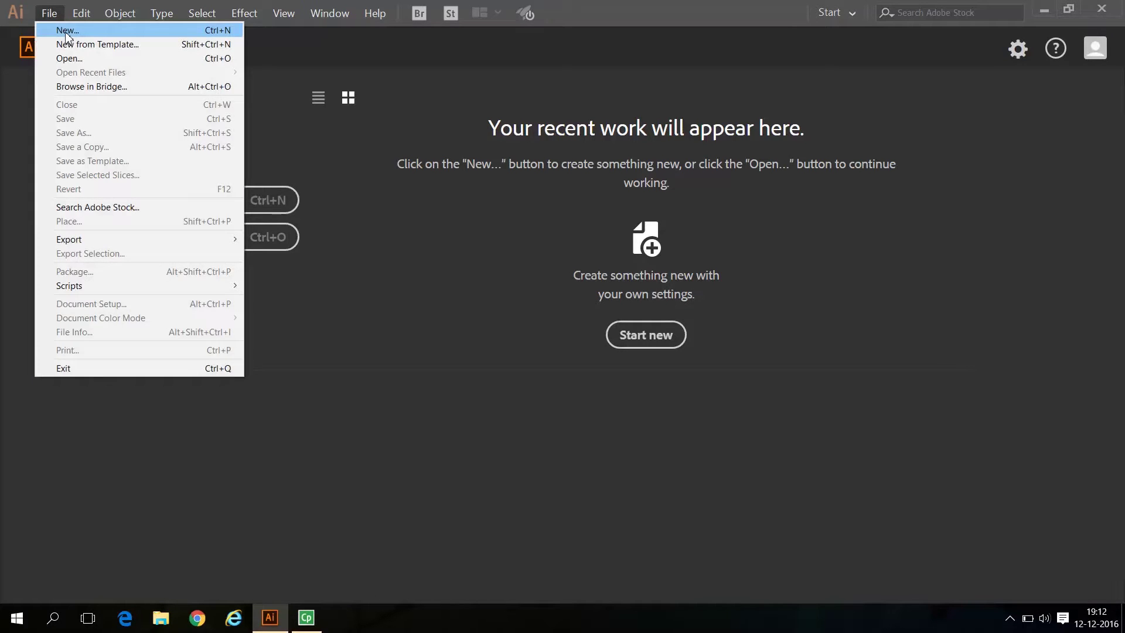
click(67, 31)
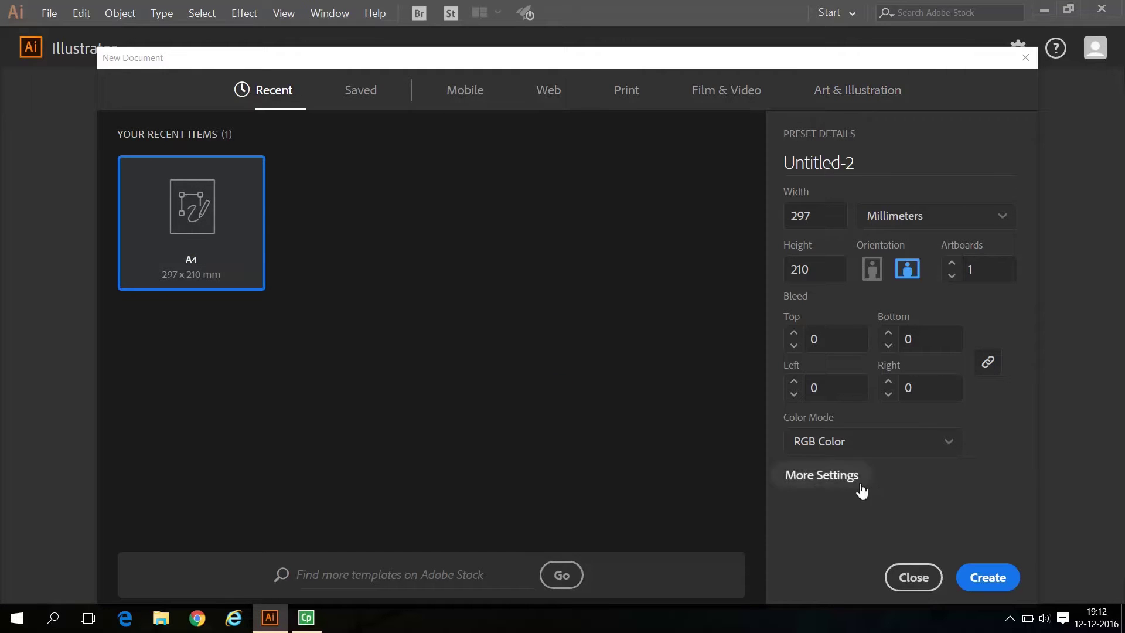
click(981, 580)
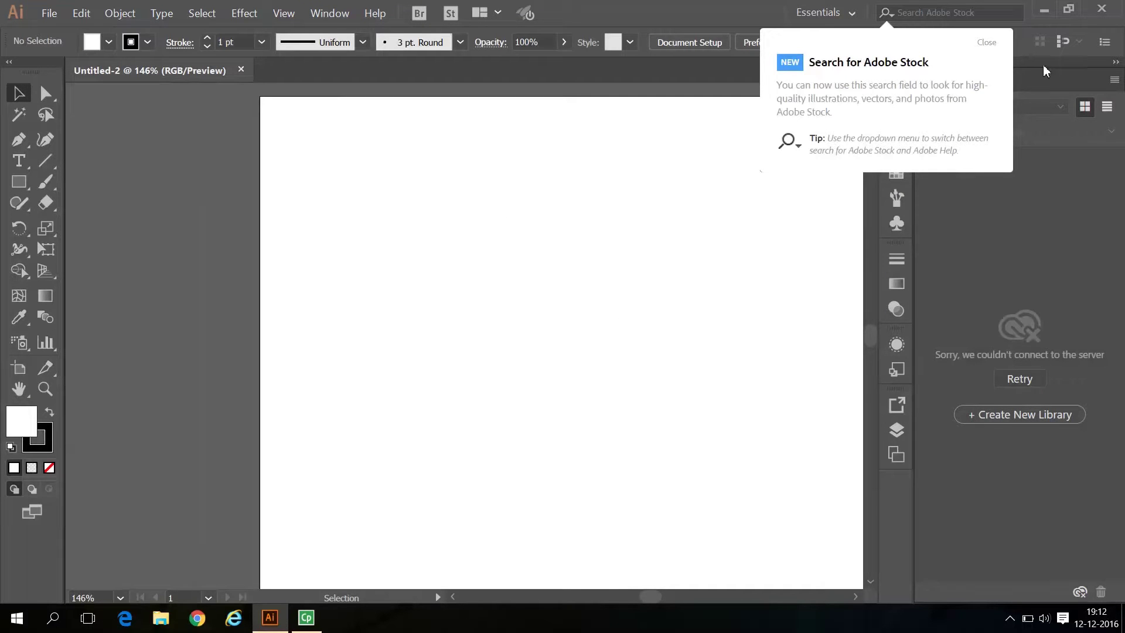
click(987, 43)
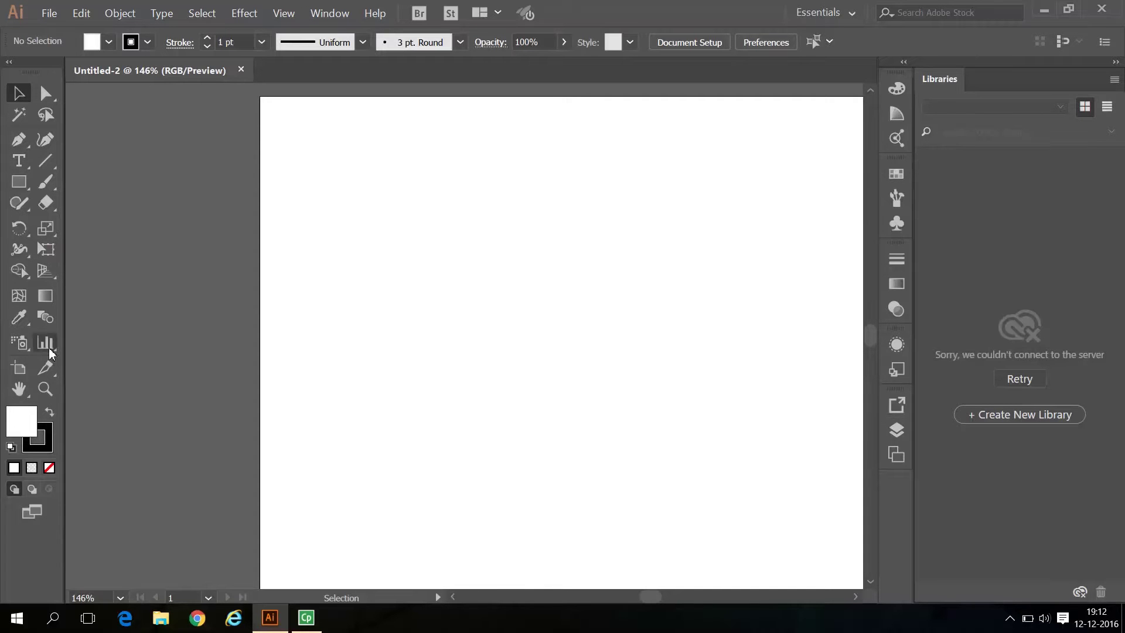
Step: Draw a perfect circle about 109 mm in diameter outward from its centre, near the middle of the artboard, with the Ellipse tool
click(28, 186)
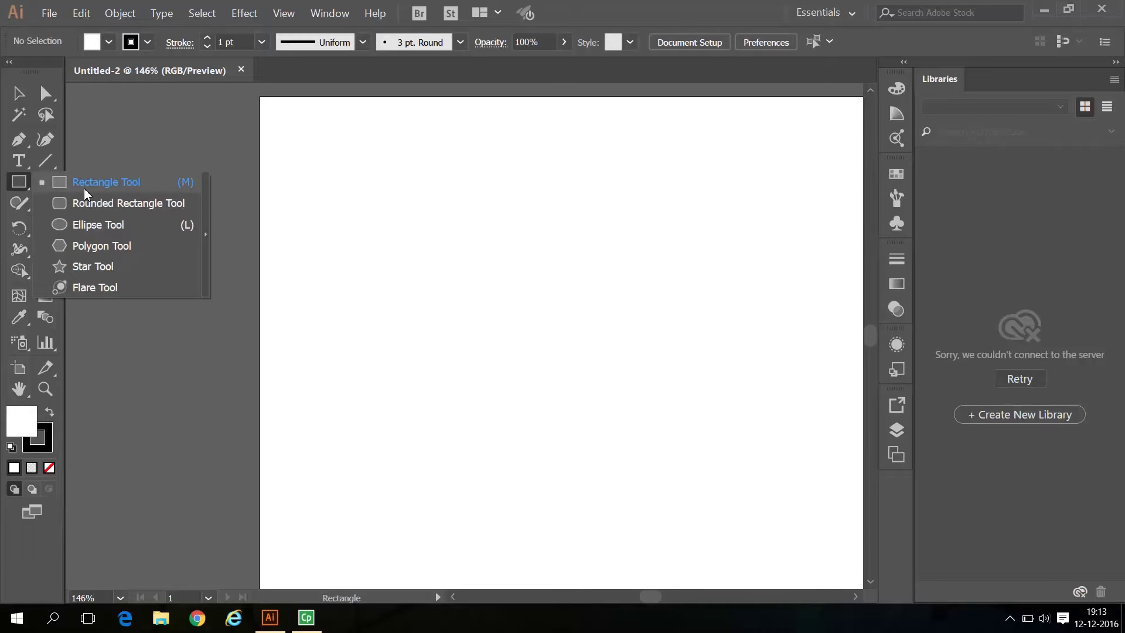
click(87, 226)
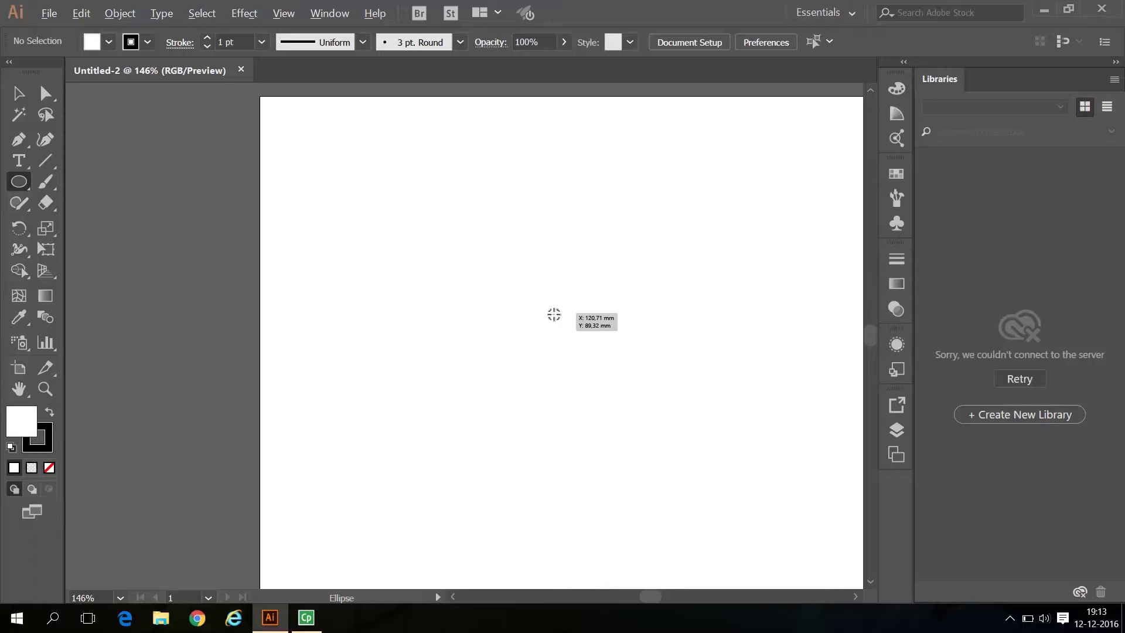
drag(553, 313, 687, 240)
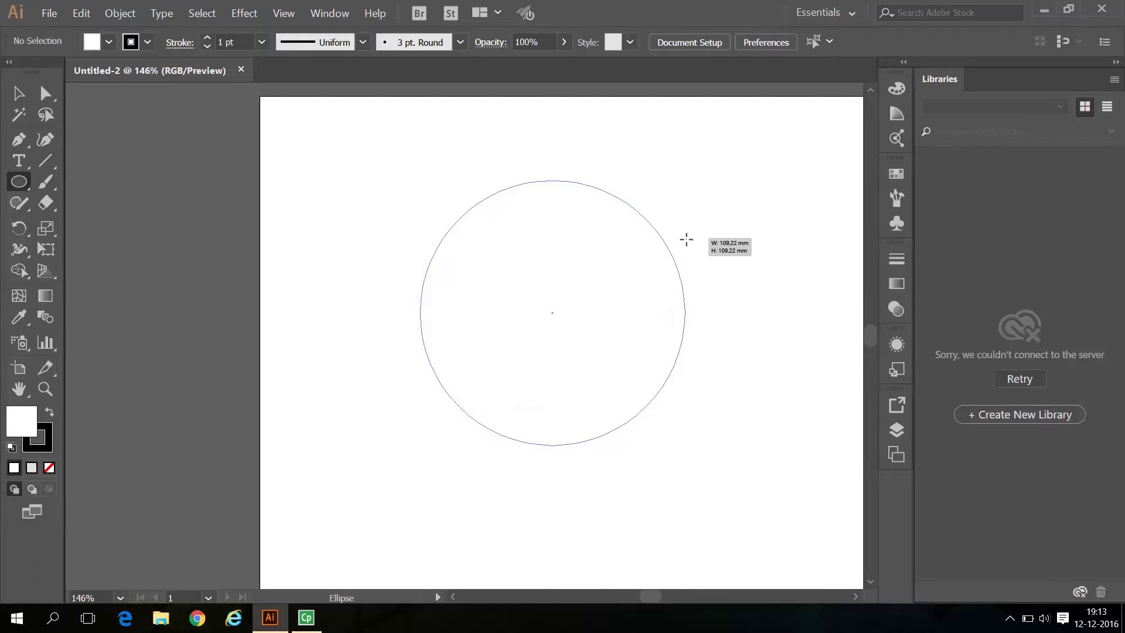
drag(687, 239, 686, 240)
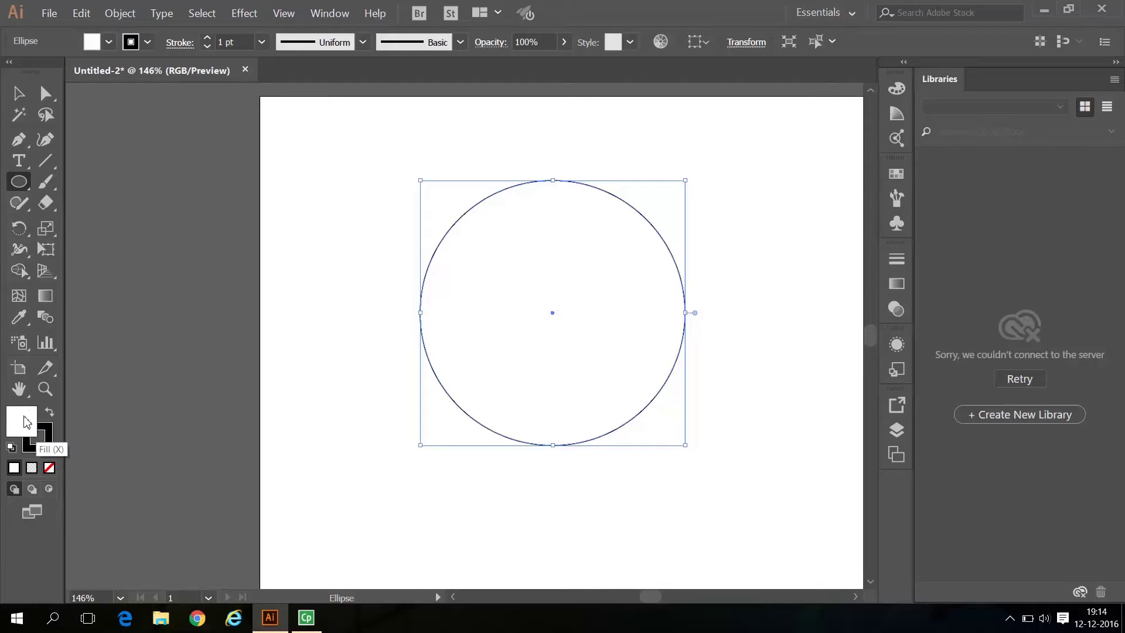
Step: Remove the circle's stroke and fill it with the bright cyan swatch
click(42, 445)
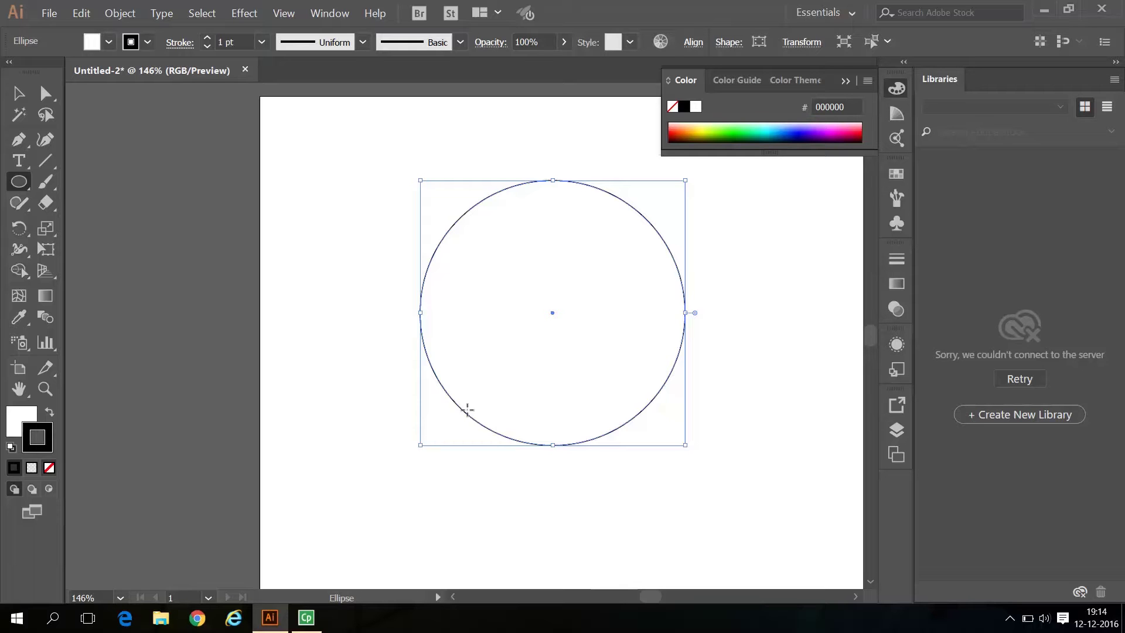
click(50, 470)
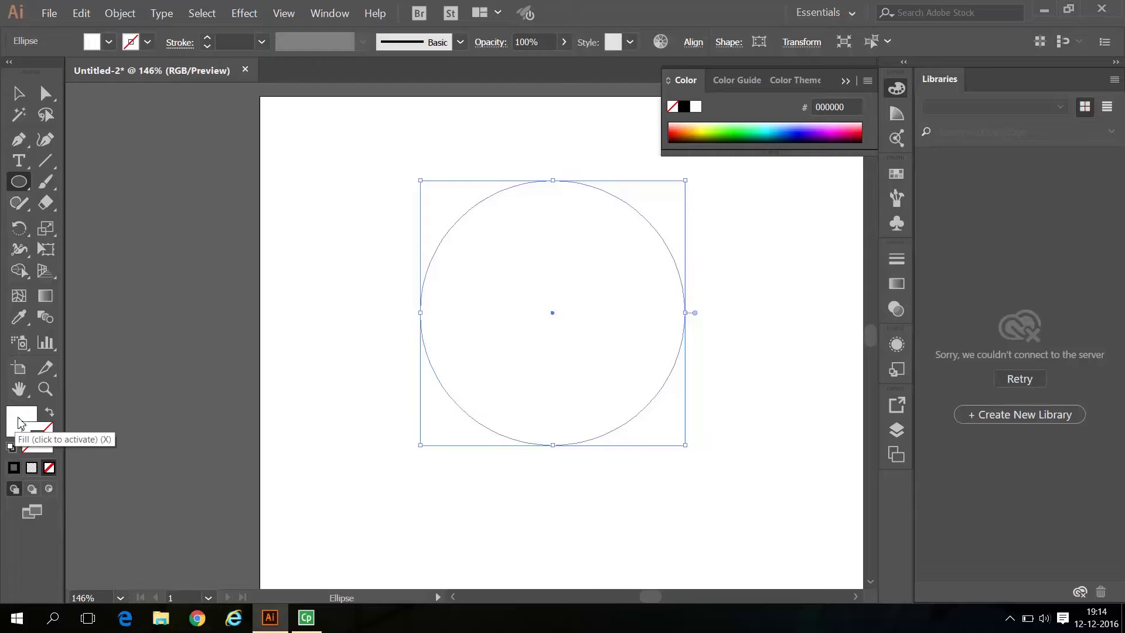
click(21, 423)
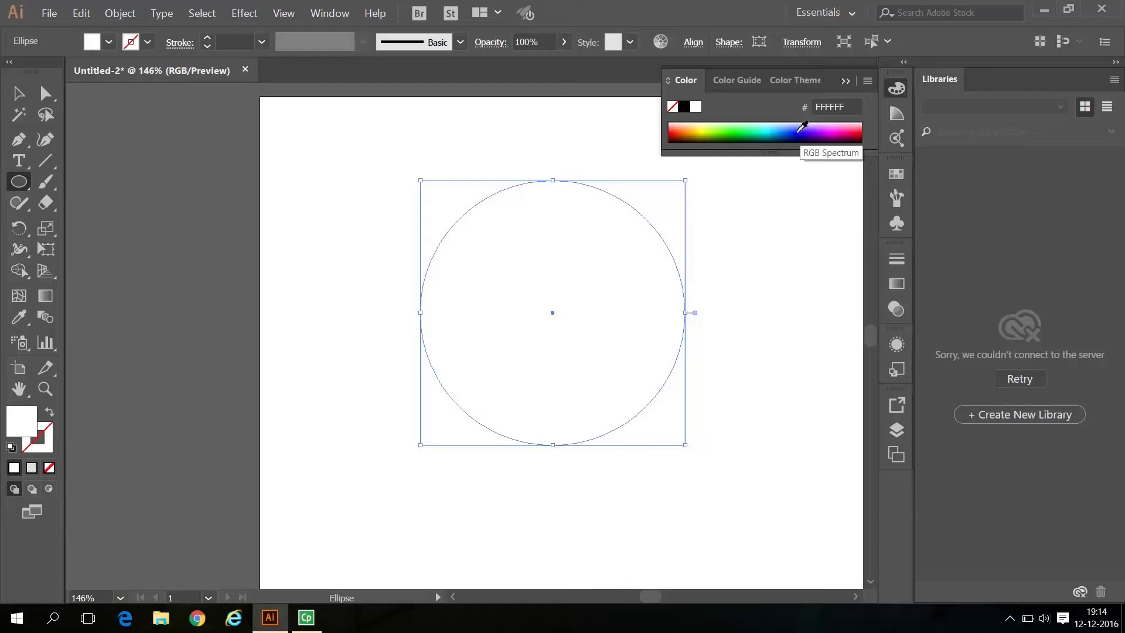
click(896, 174)
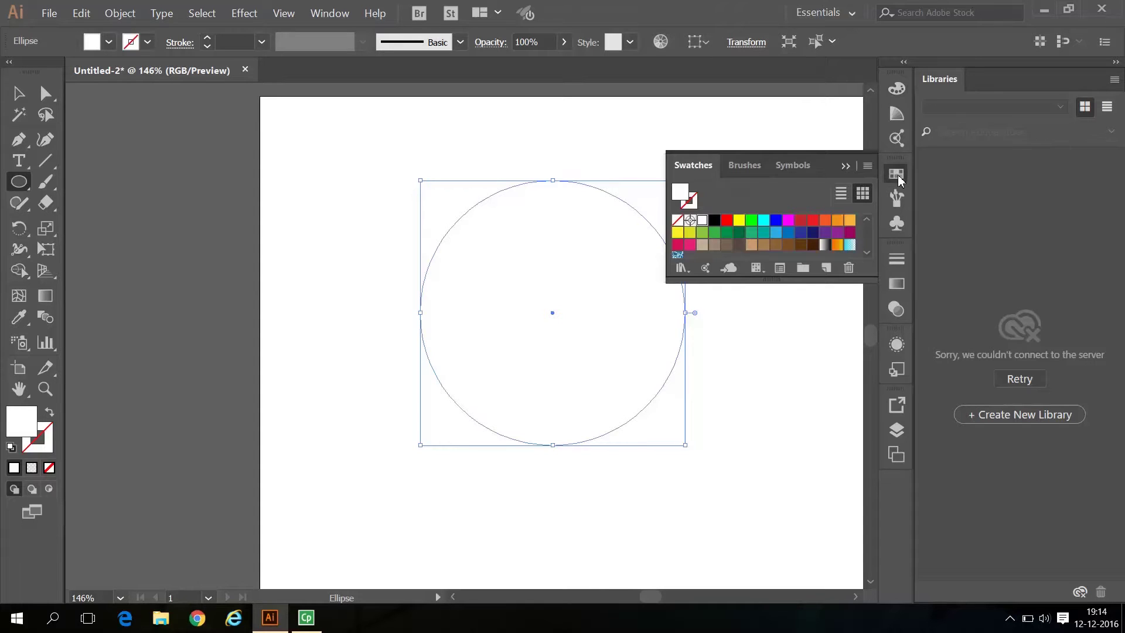
click(763, 225)
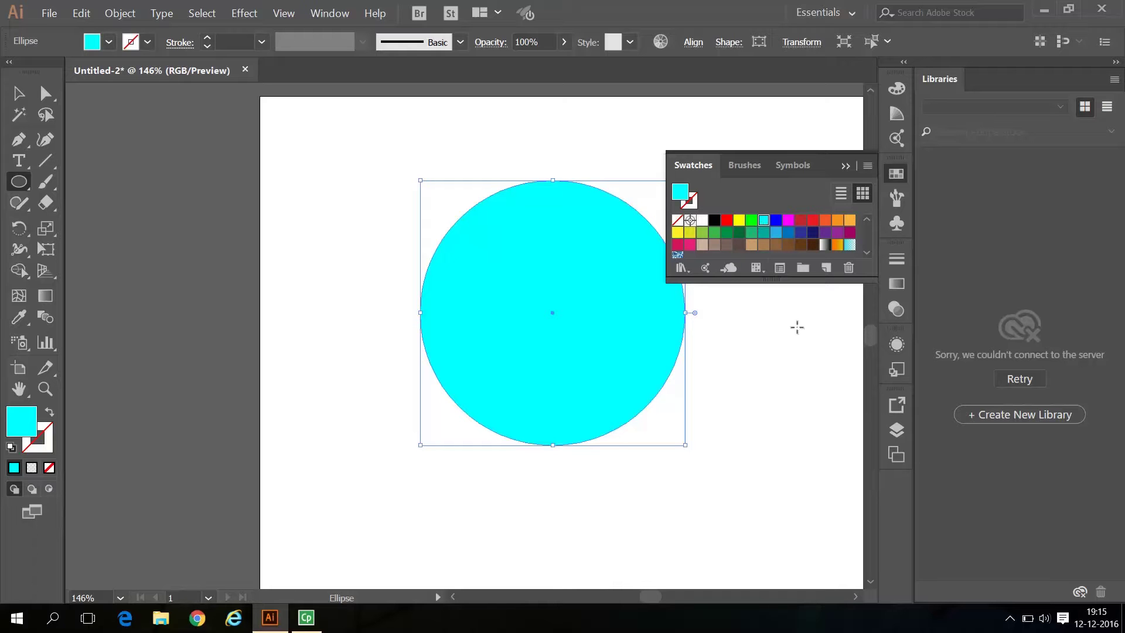
click(846, 165)
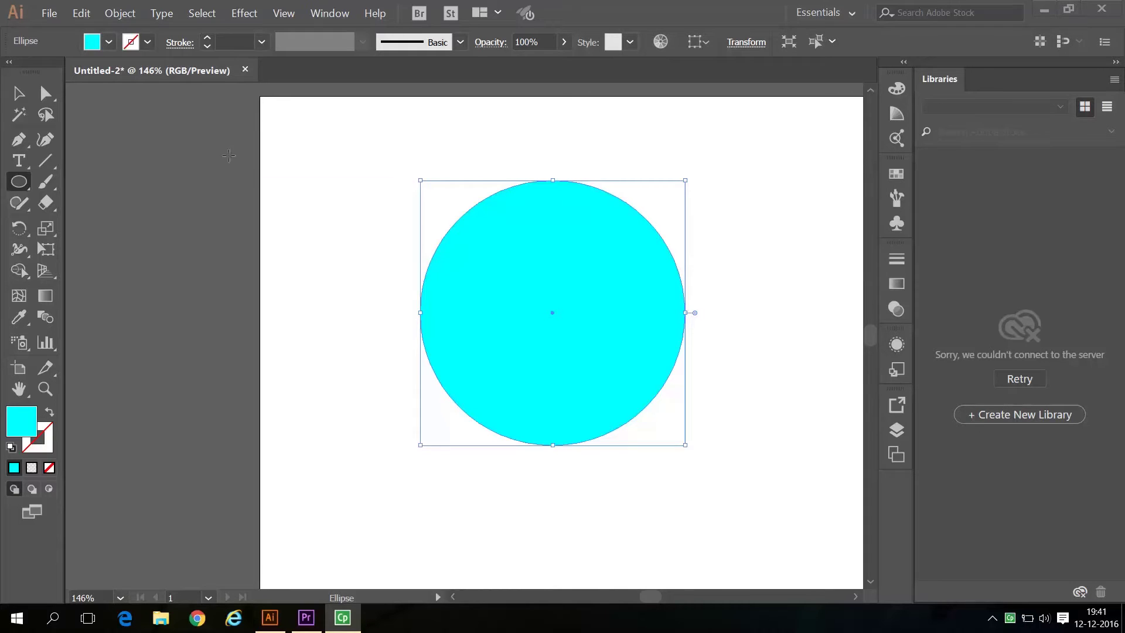
Step: Copy the cyan circle, paste it in place, and shrink the copy proportionally about its centre to leave a narrow, even rim
click(82, 13)
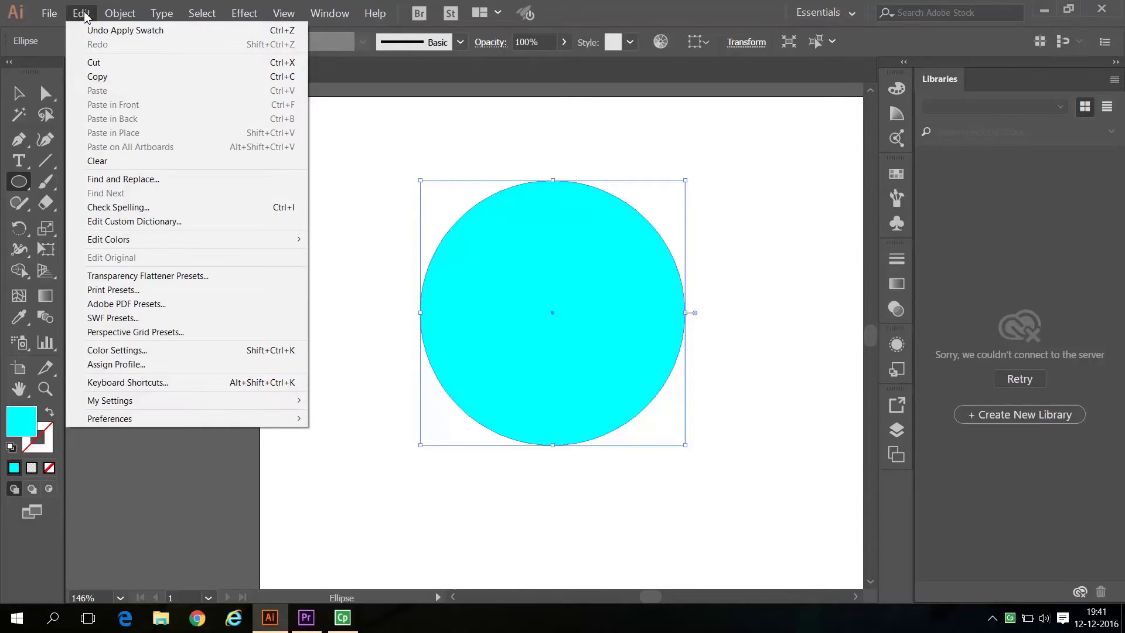
click(98, 77)
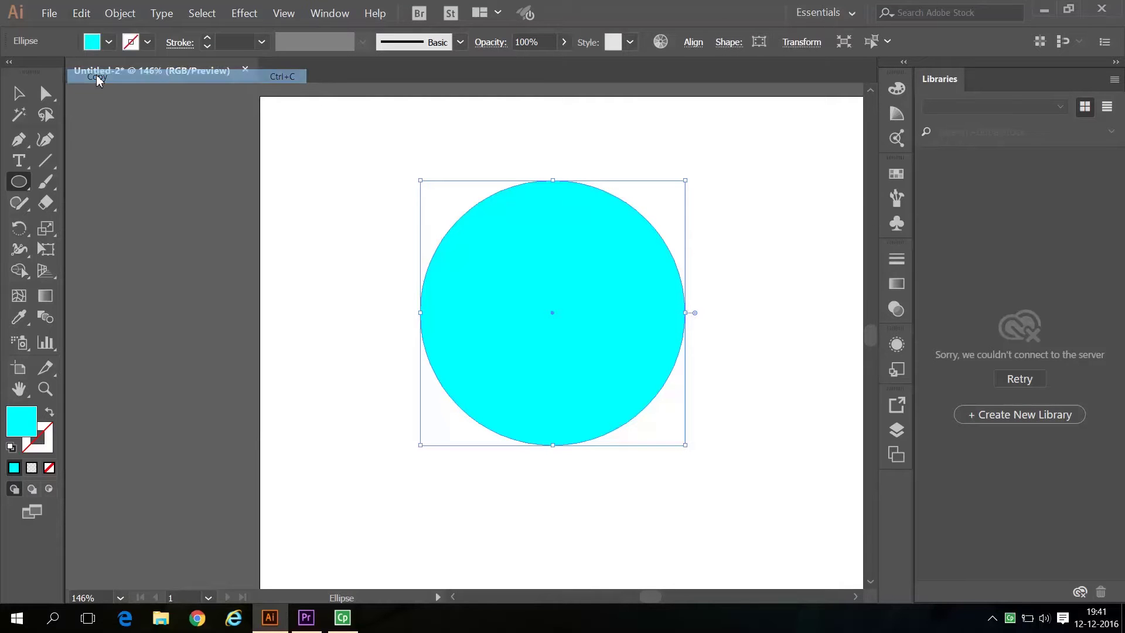
click(82, 13)
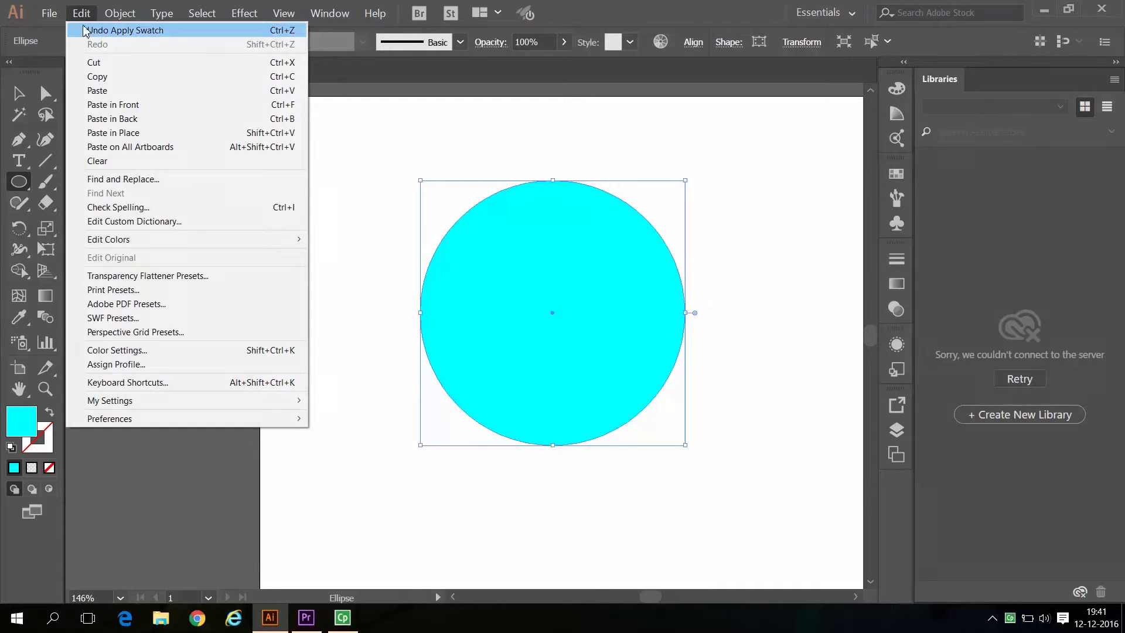
click(124, 134)
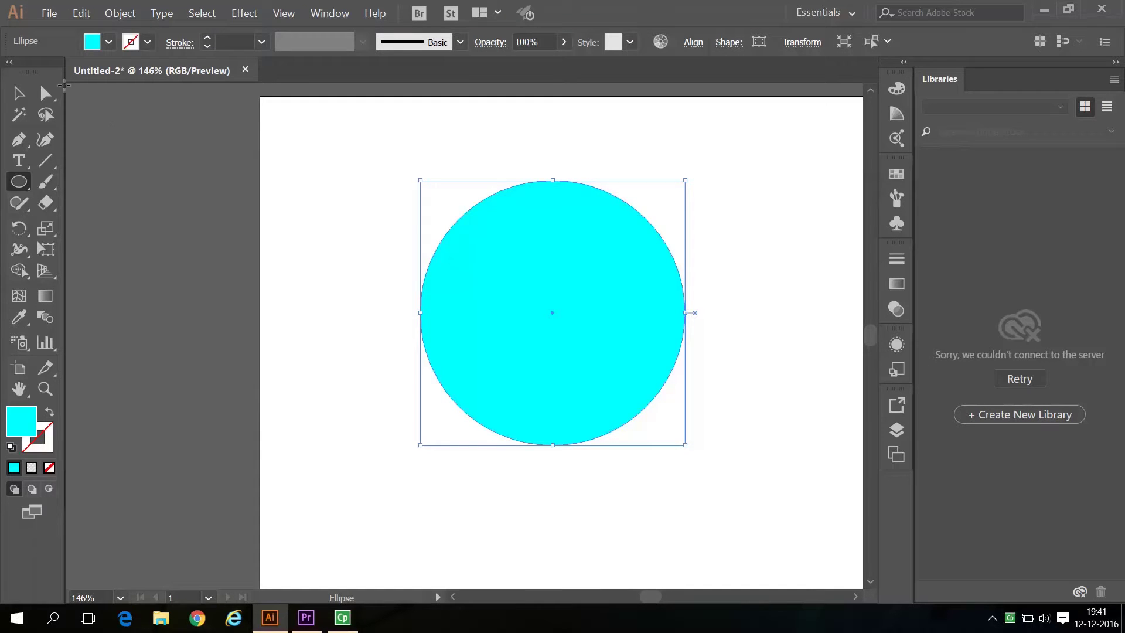
click(18, 96)
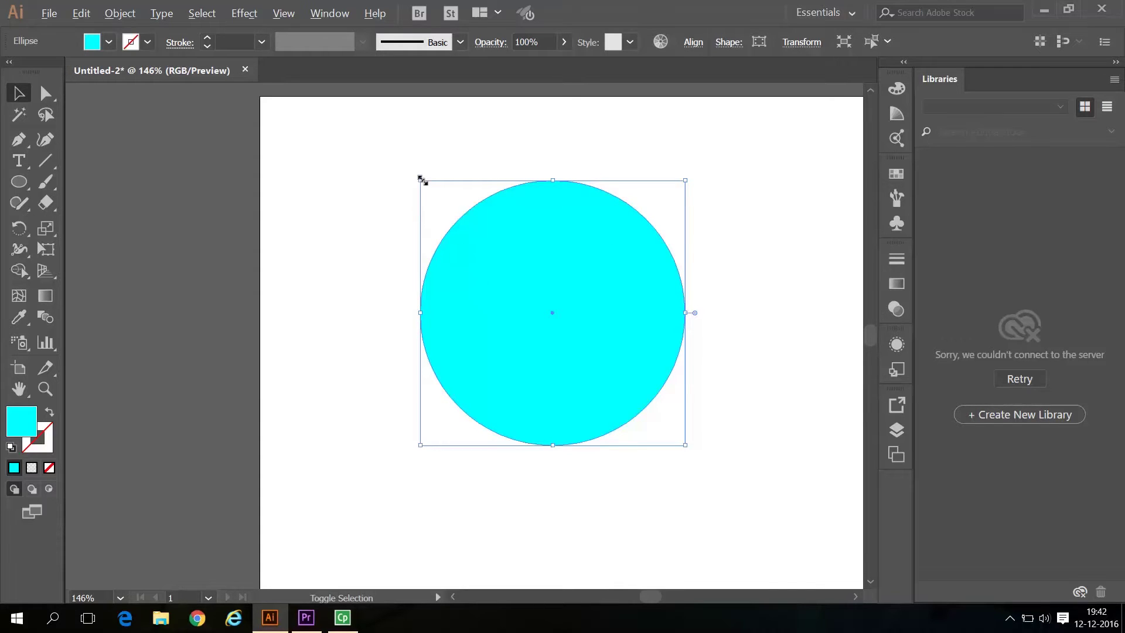
drag(421, 179, 440, 201)
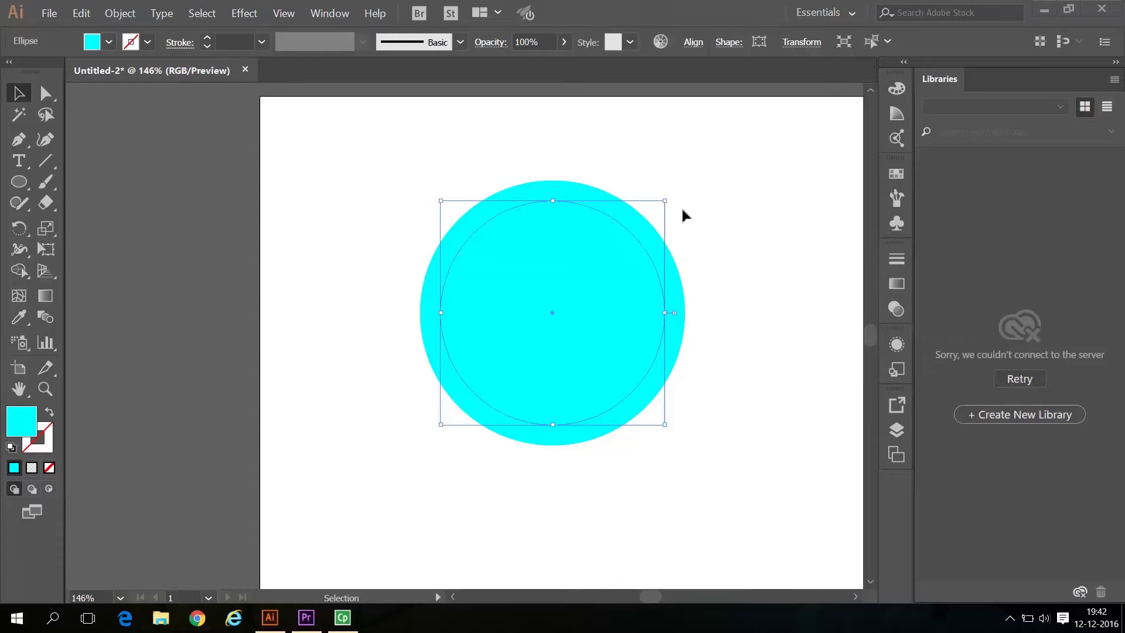
Step: Try scaling the inner circle off-centre and non-proportionally about its centre, undoing each attempt
drag(666, 201, 625, 241)
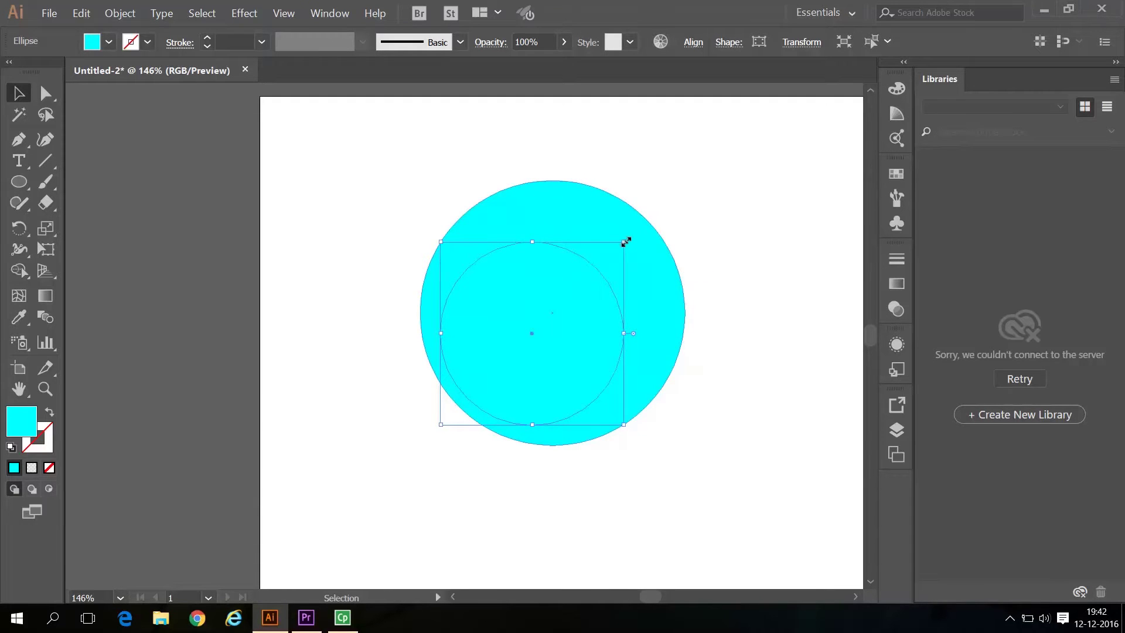
key(ctrl+z)
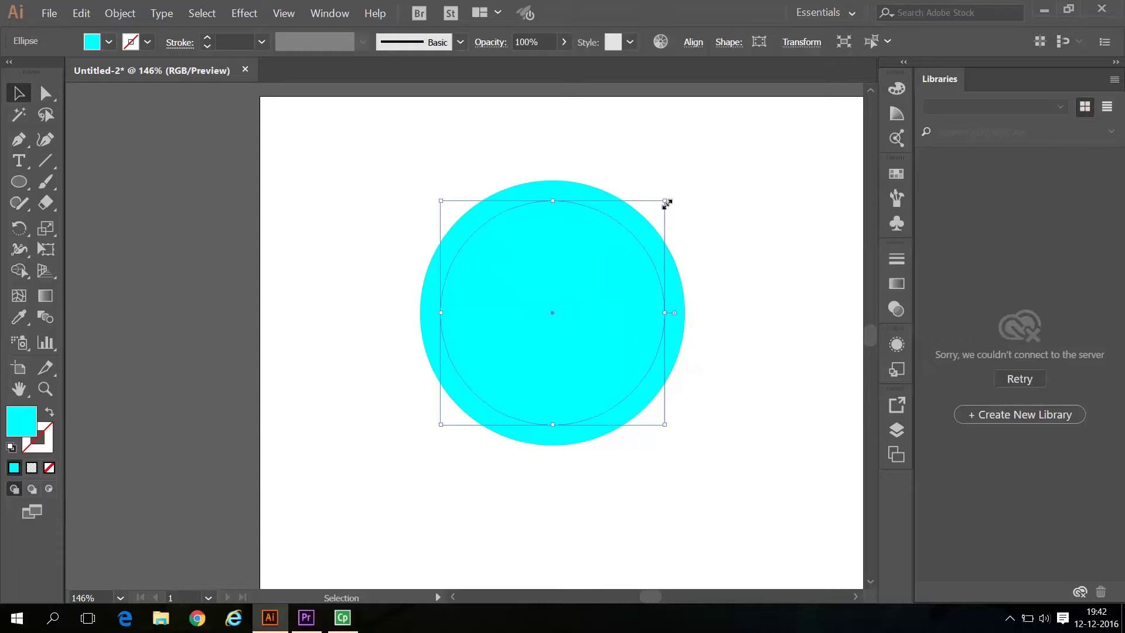
drag(667, 202, 606, 246)
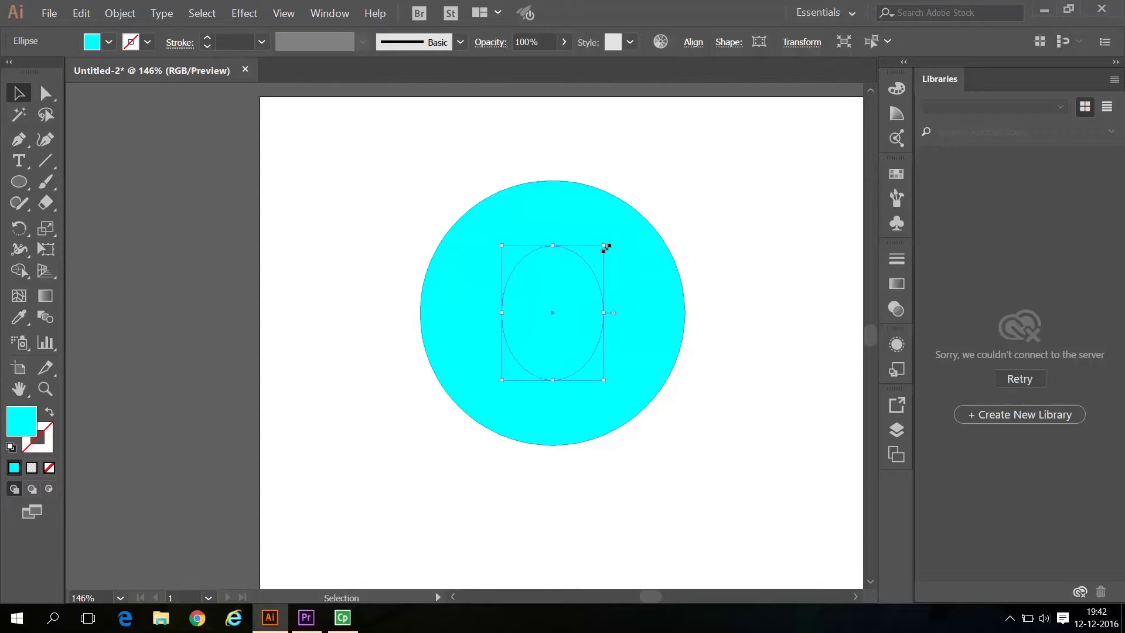
key(ctrl+z)
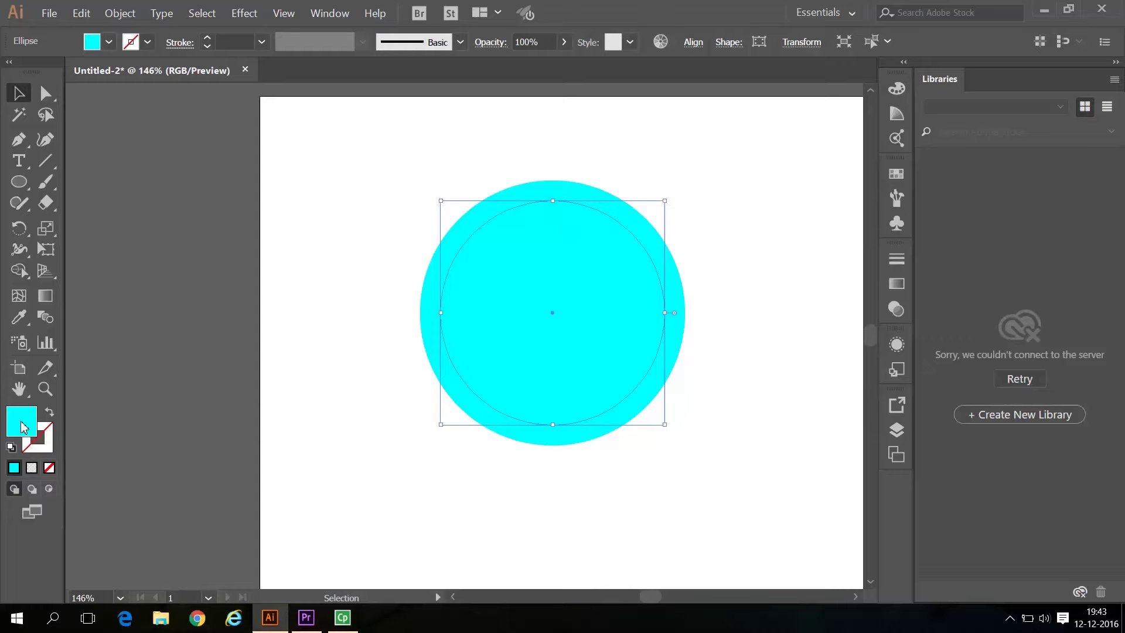
Step: Remove the inner circle's fill and give it a white stroke
click(50, 469)
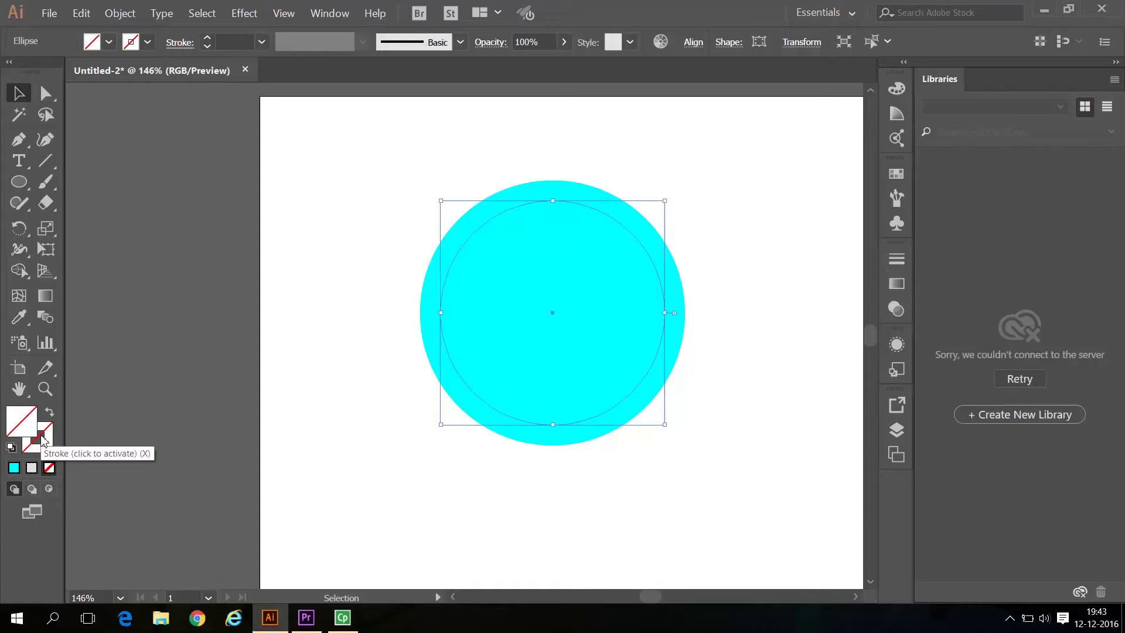
click(43, 441)
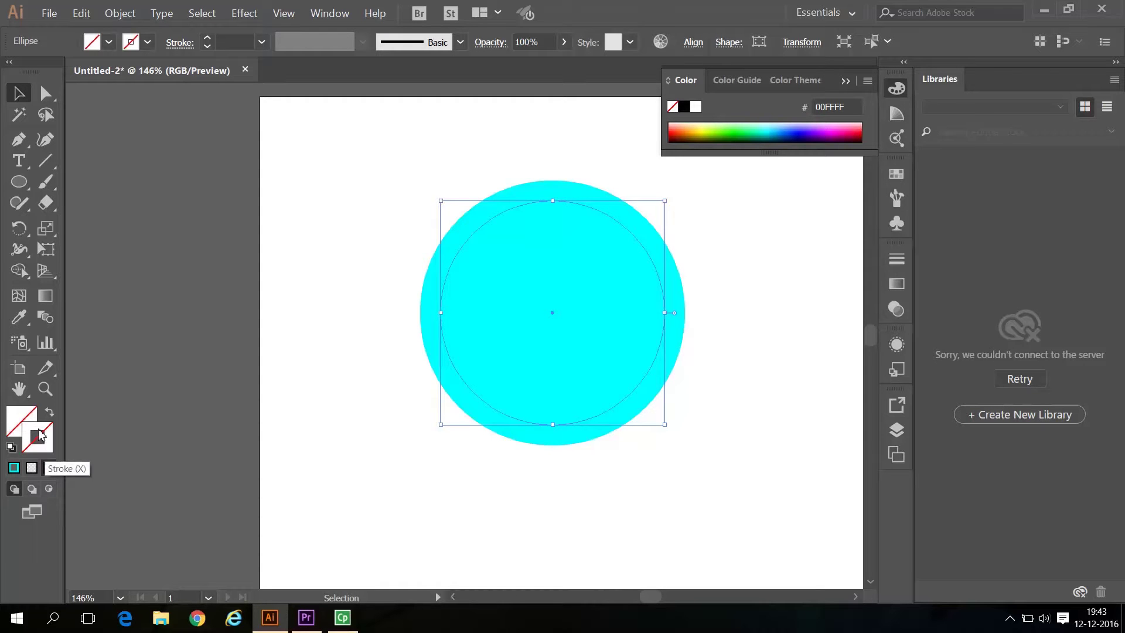
click(696, 107)
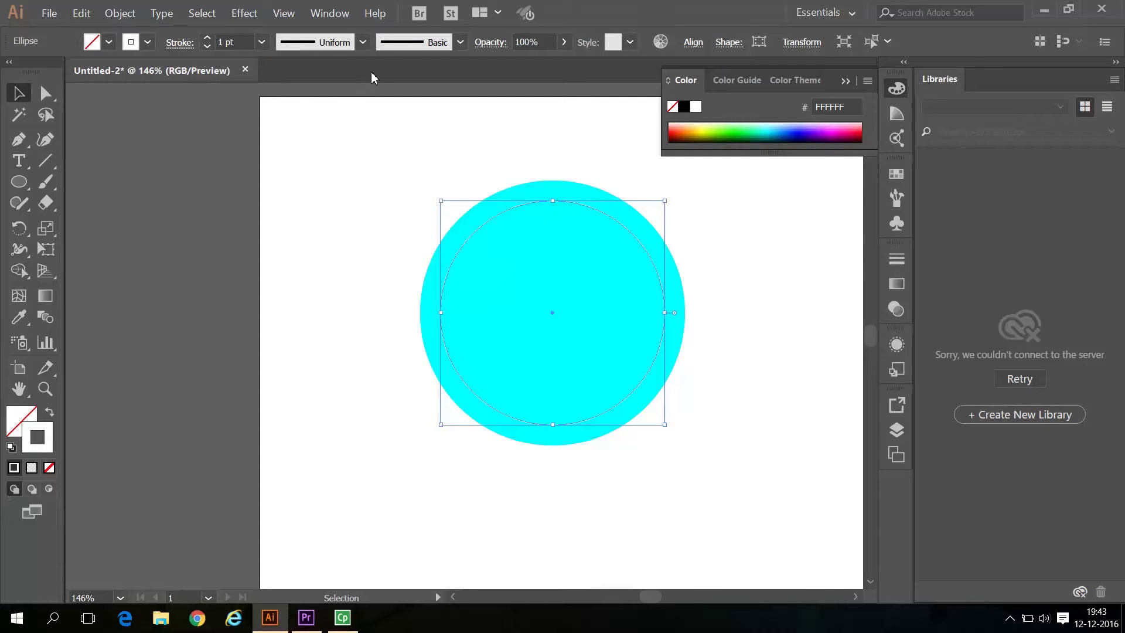
Step: Try stroke weights of 2 pt and 3 pt on the inner circle, and set it to 4 pt
click(262, 42)
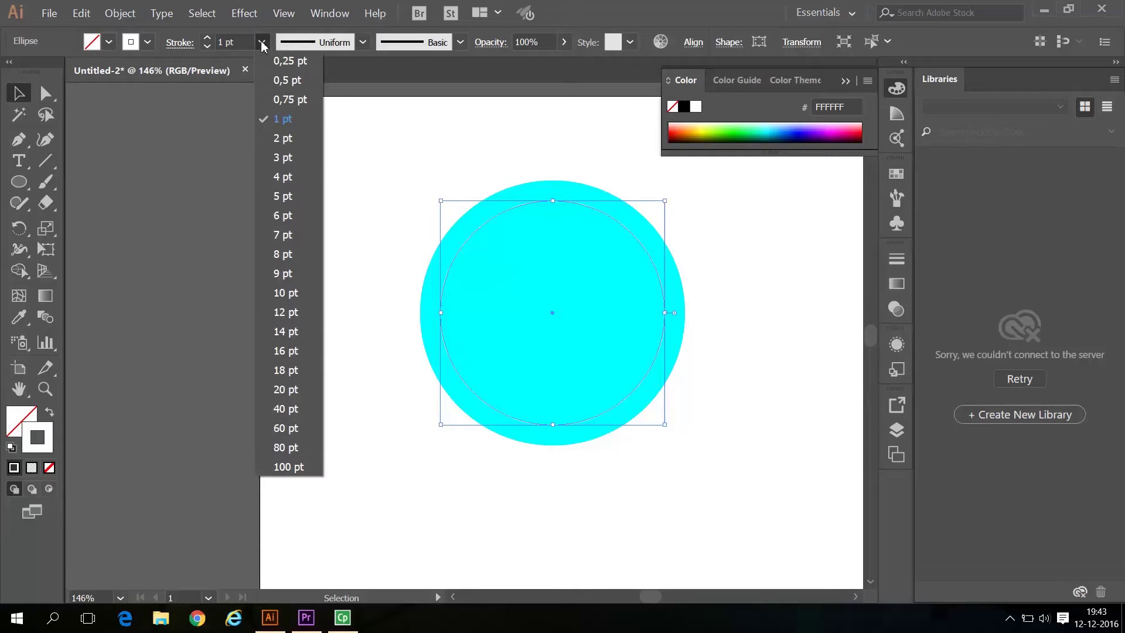
click(284, 138)
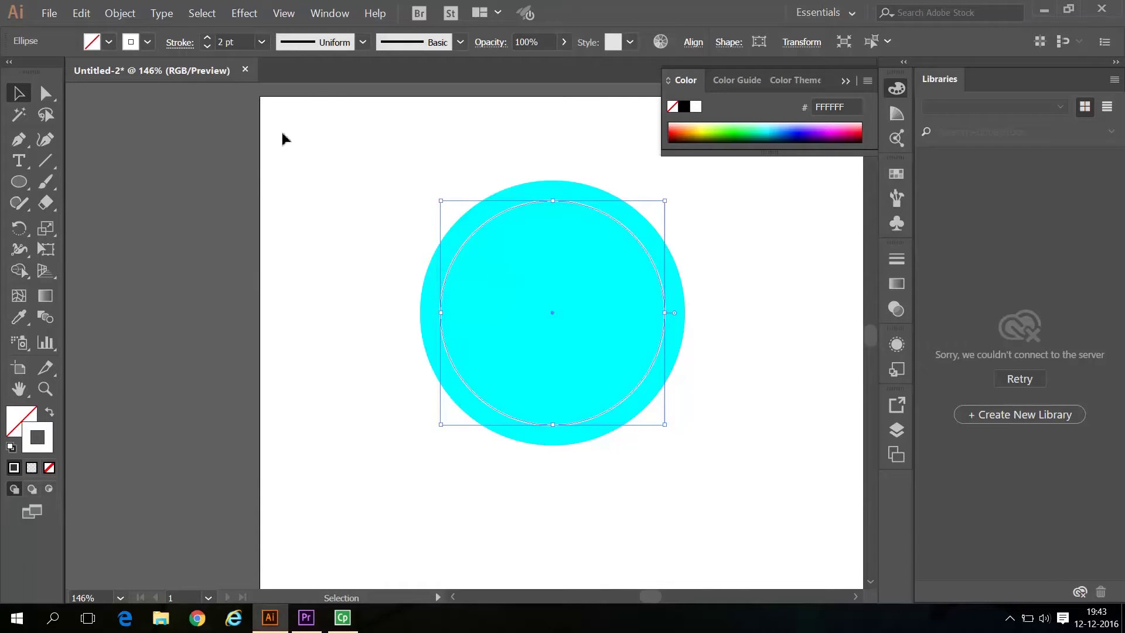
click(262, 44)
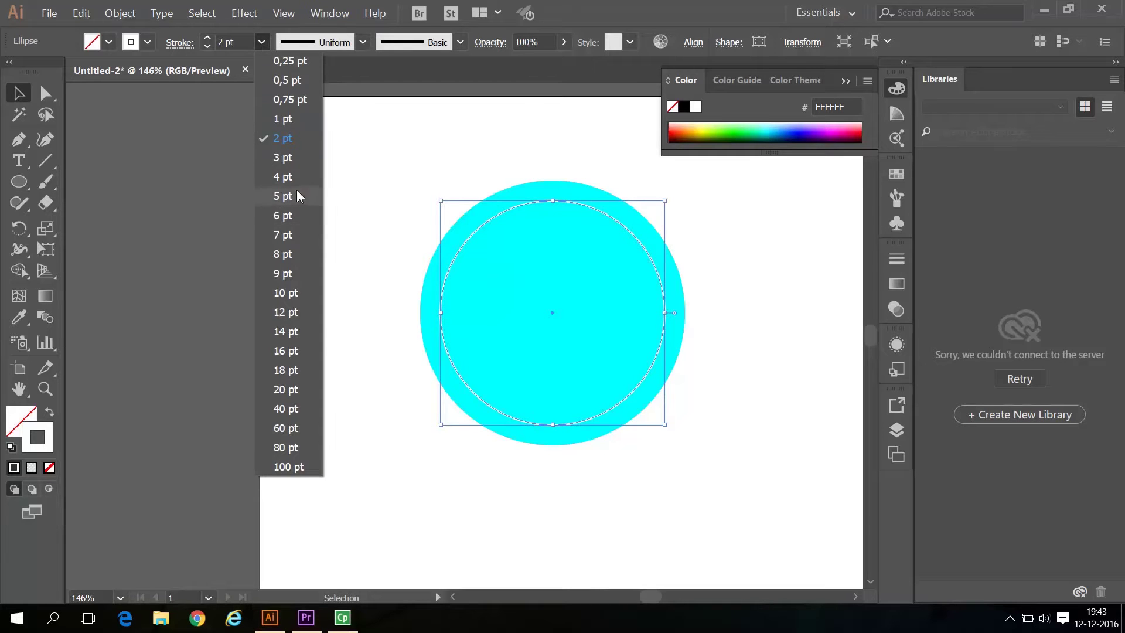
click(285, 157)
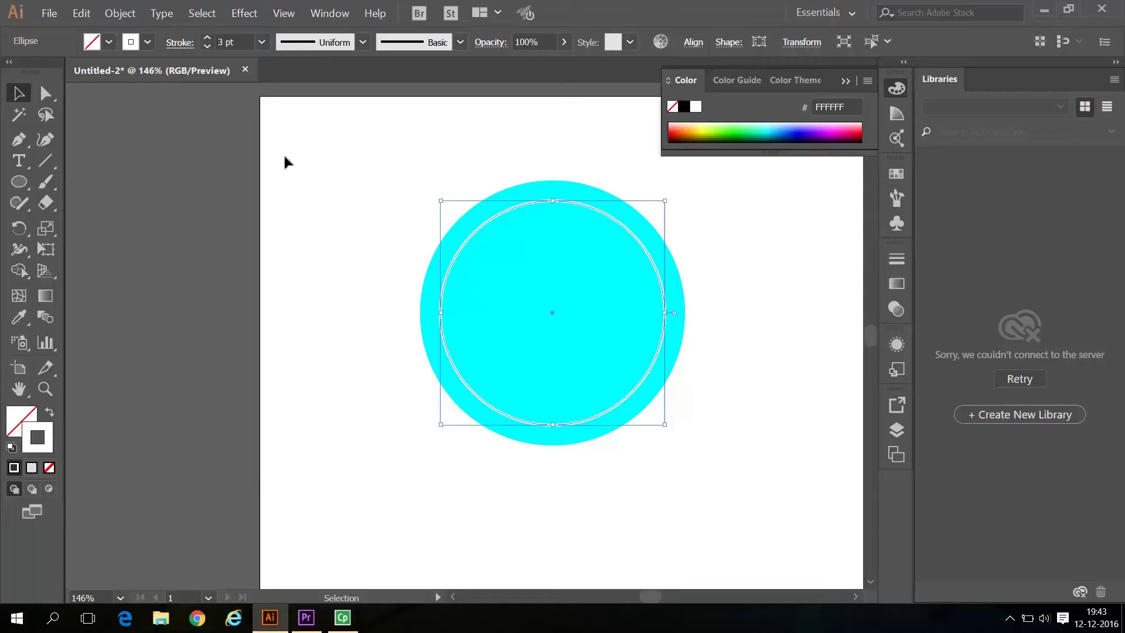
click(262, 42)
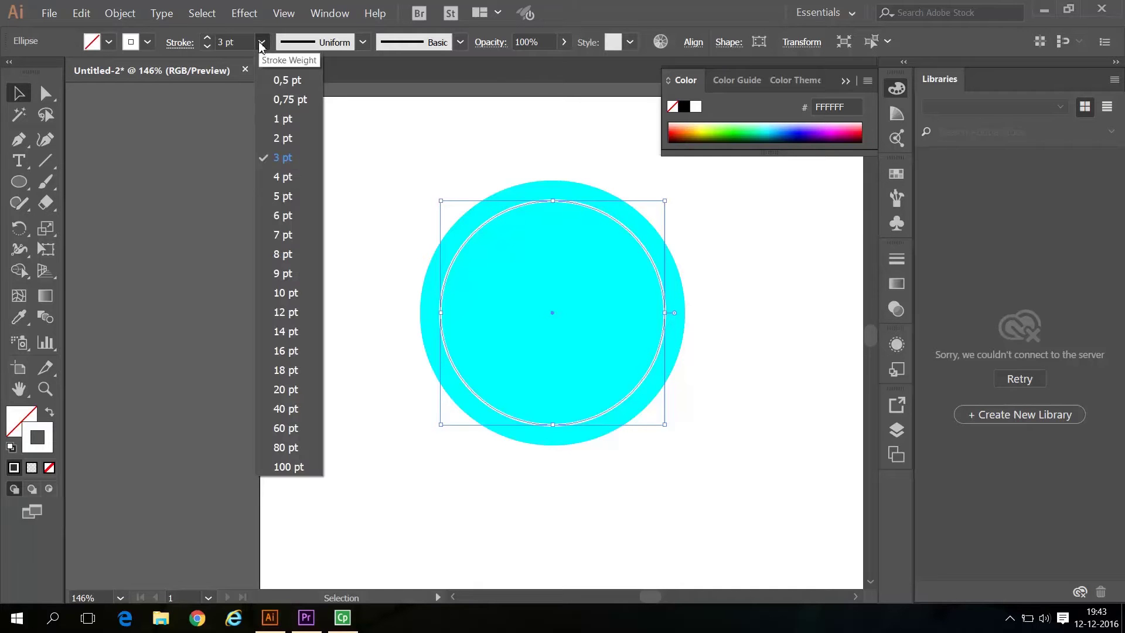
click(284, 177)
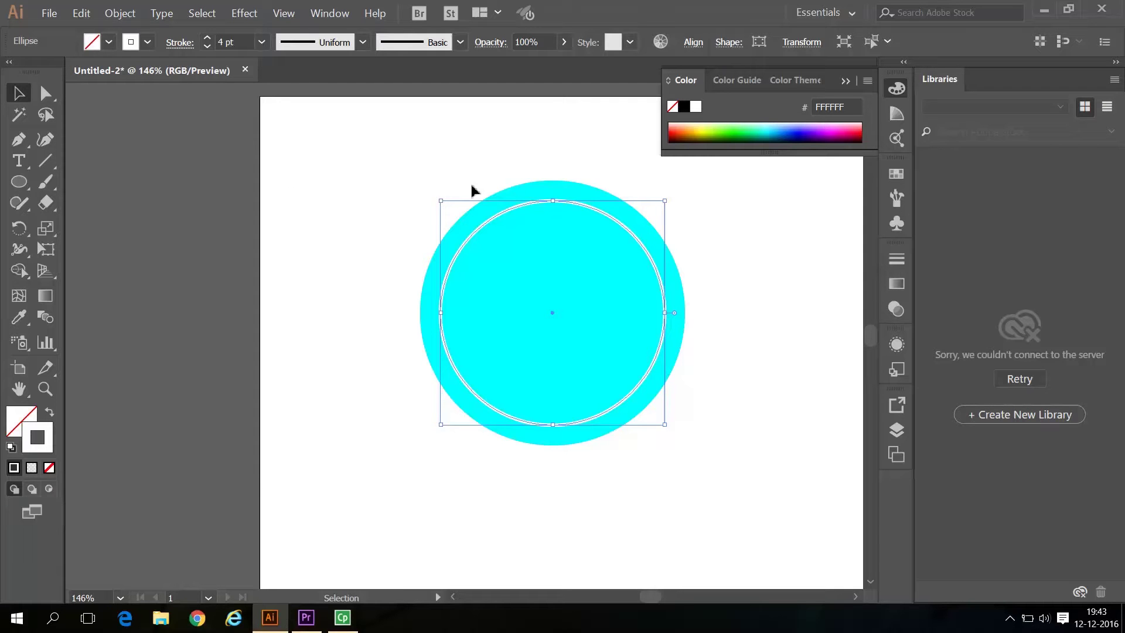
Step: Start a Zig Zag effect on the outer cyan circle with preview on and smooth points
click(527, 184)
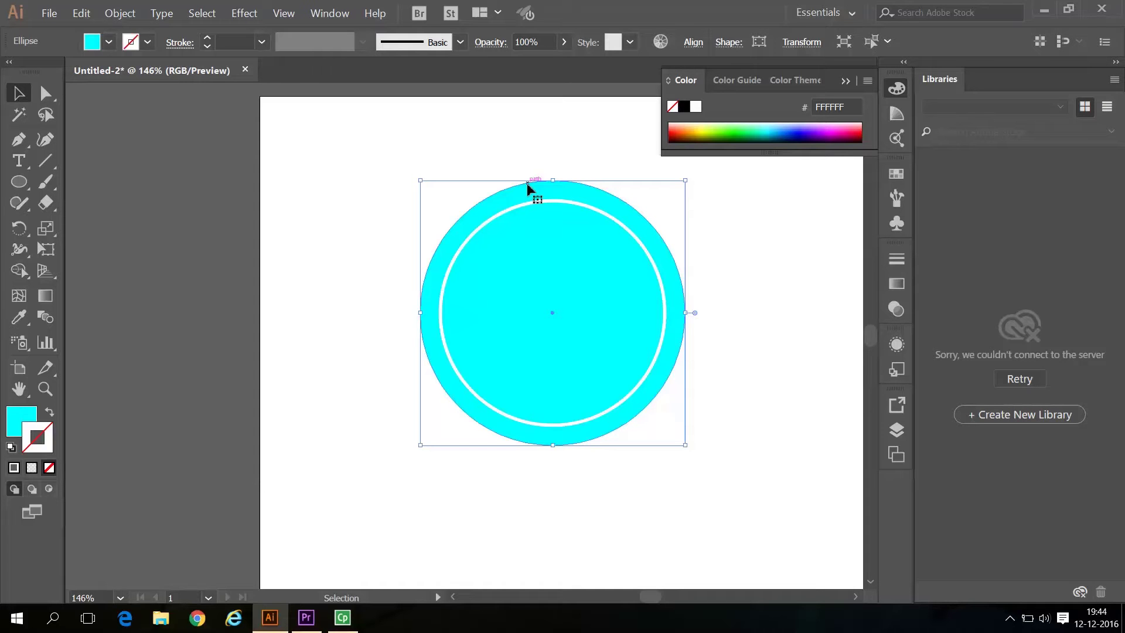
click(244, 14)
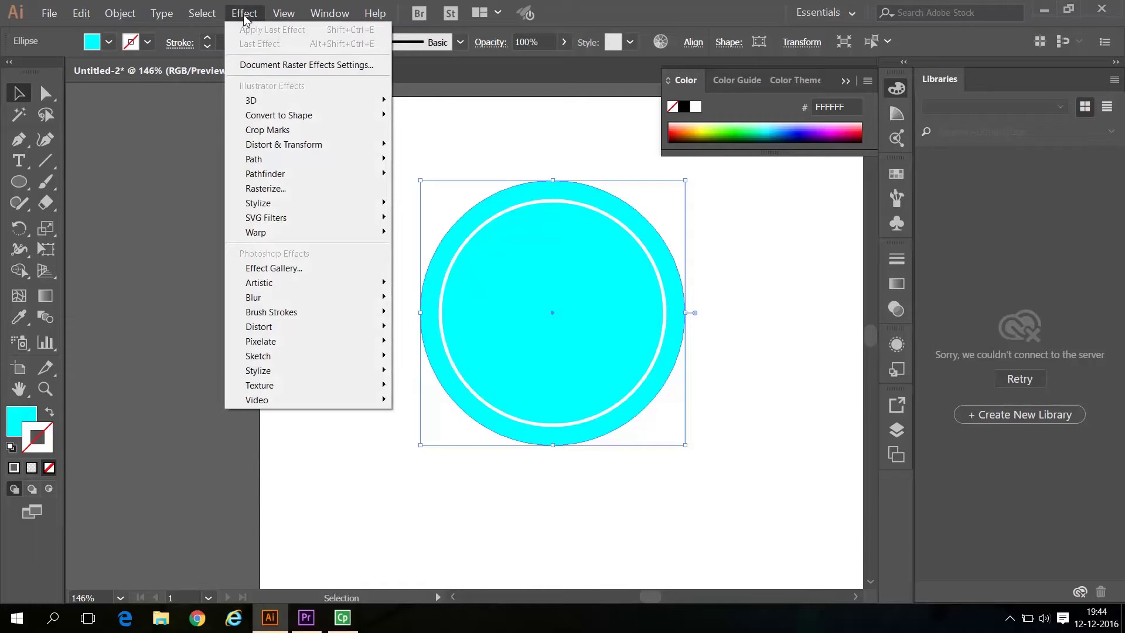
mouse_move(267, 152)
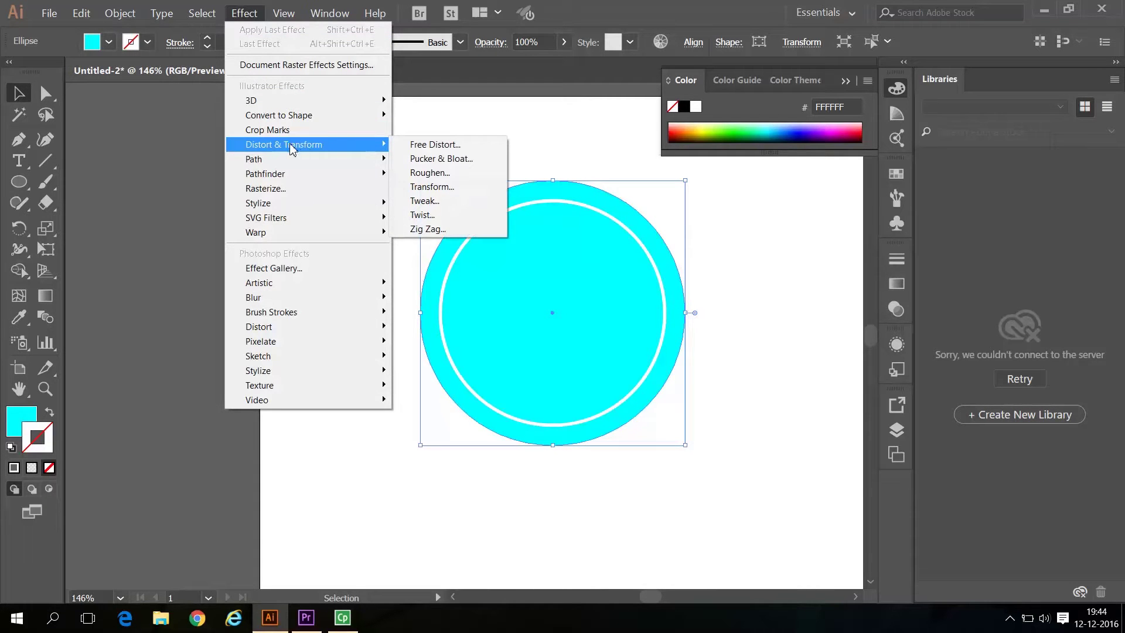
click(429, 230)
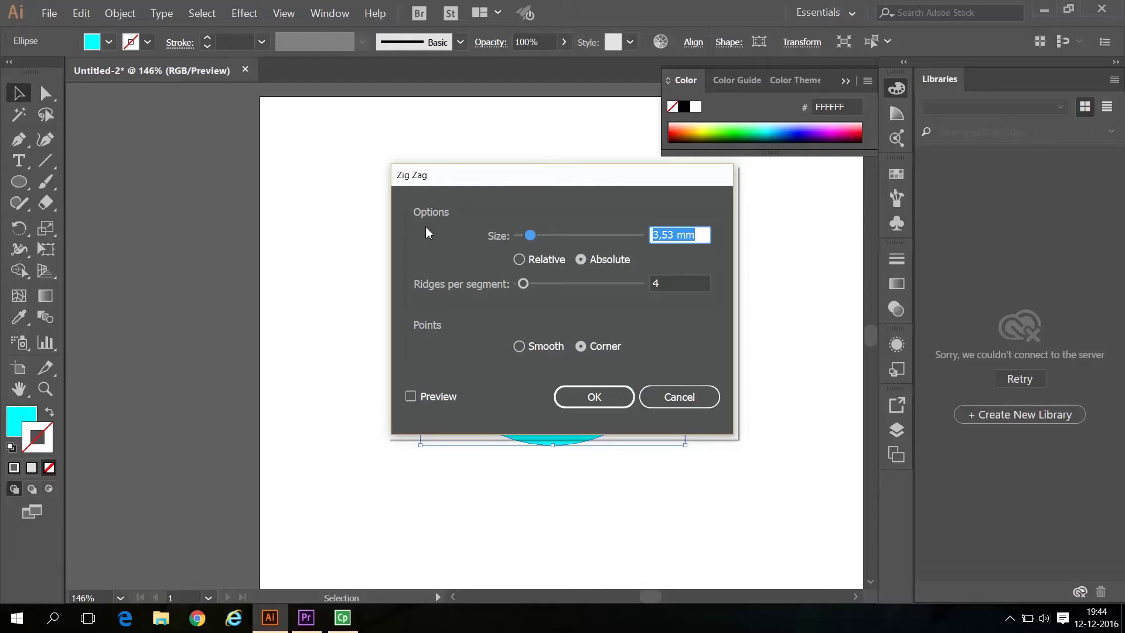
click(412, 398)
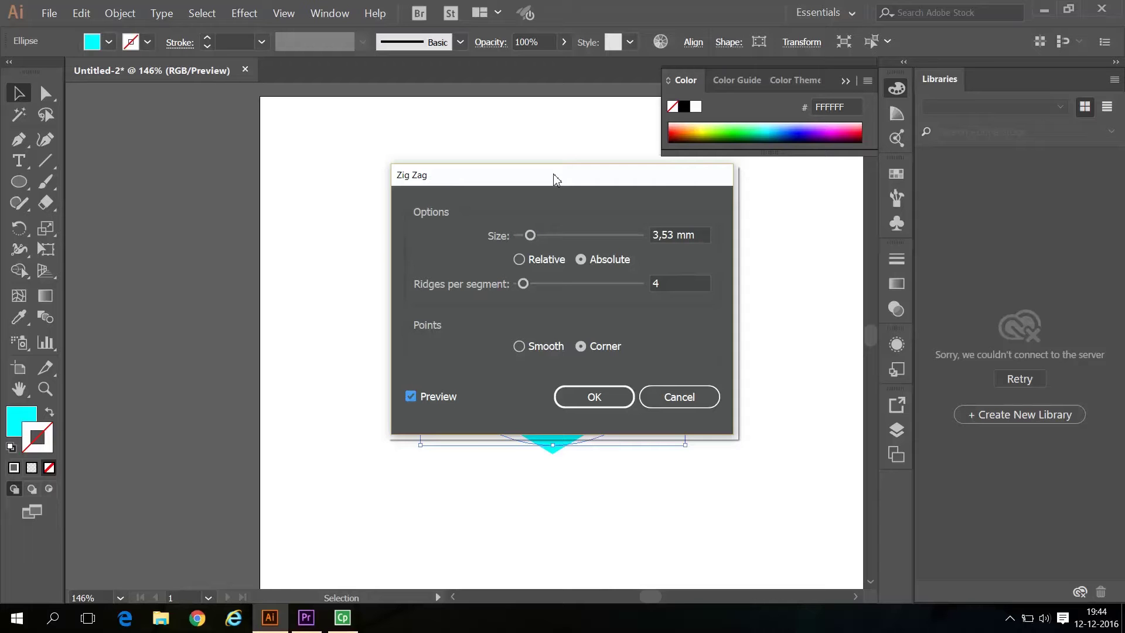
drag(526, 179, 253, 318)
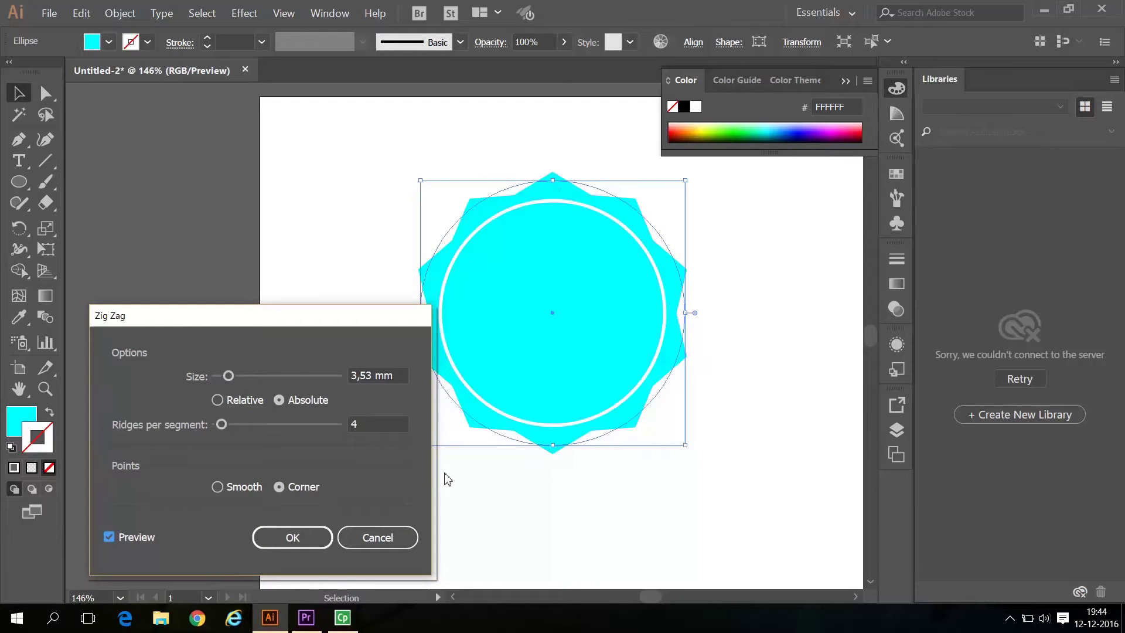
click(217, 488)
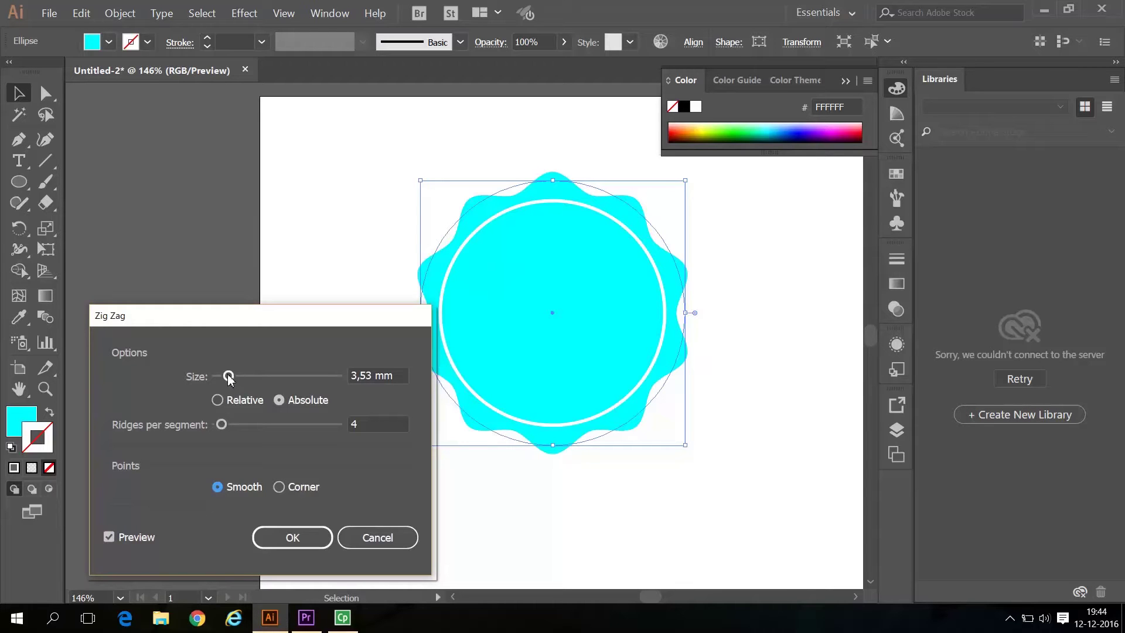
Step: Try a 7,06 mm size and 17 ridges per segment, and apply the Zig Zag with 2,82 mm and 4 ridges
drag(229, 379, 240, 380)
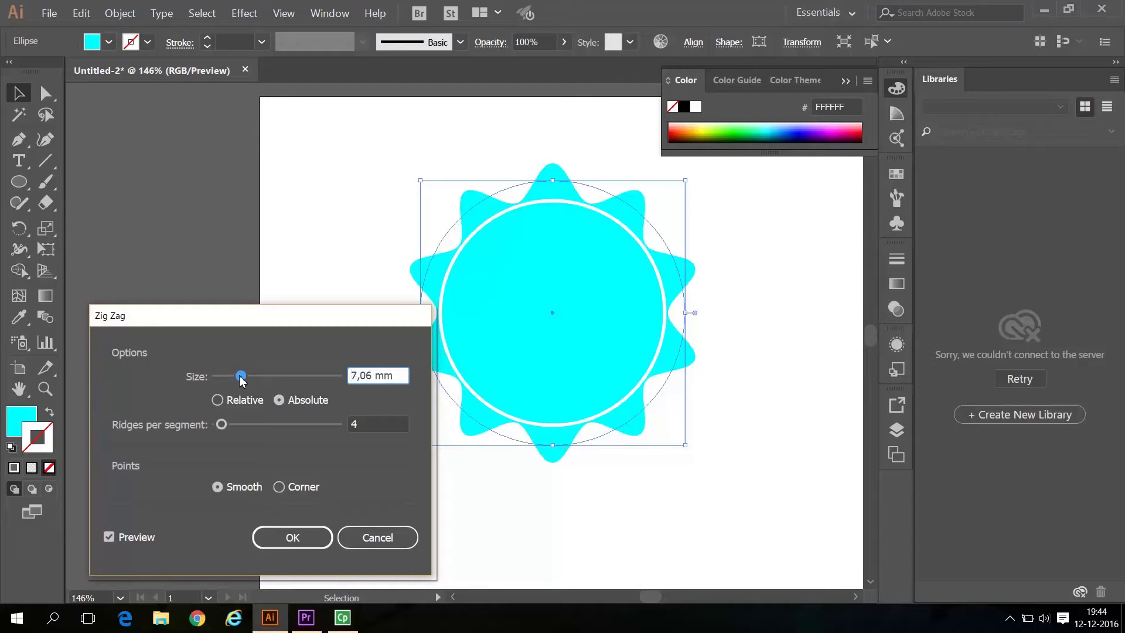
drag(223, 424, 240, 426)
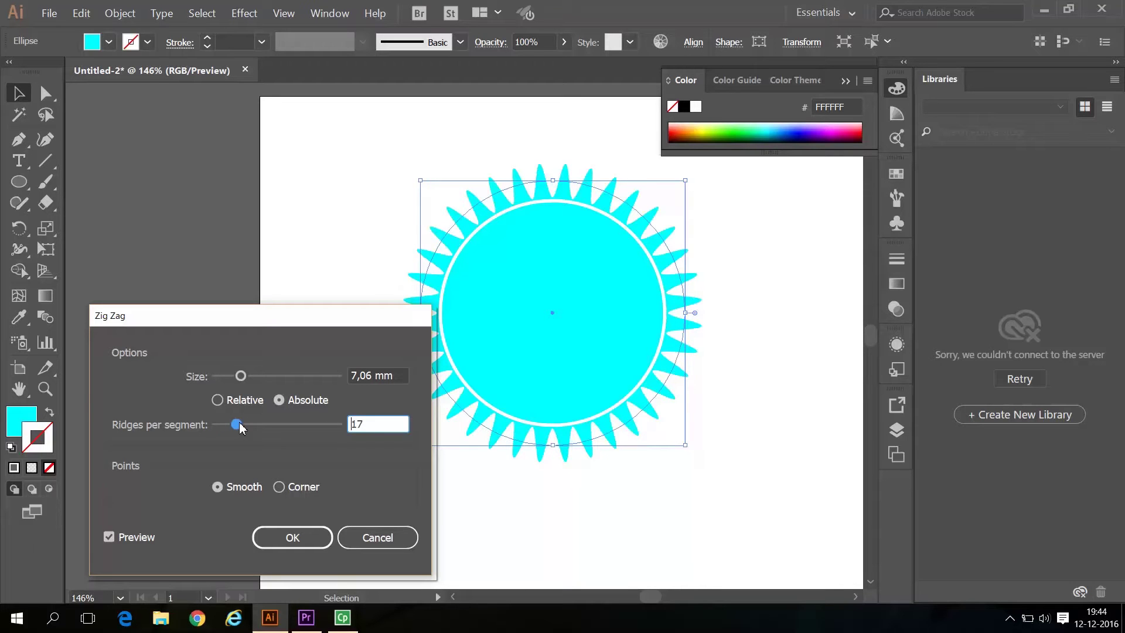
drag(240, 428, 224, 430)
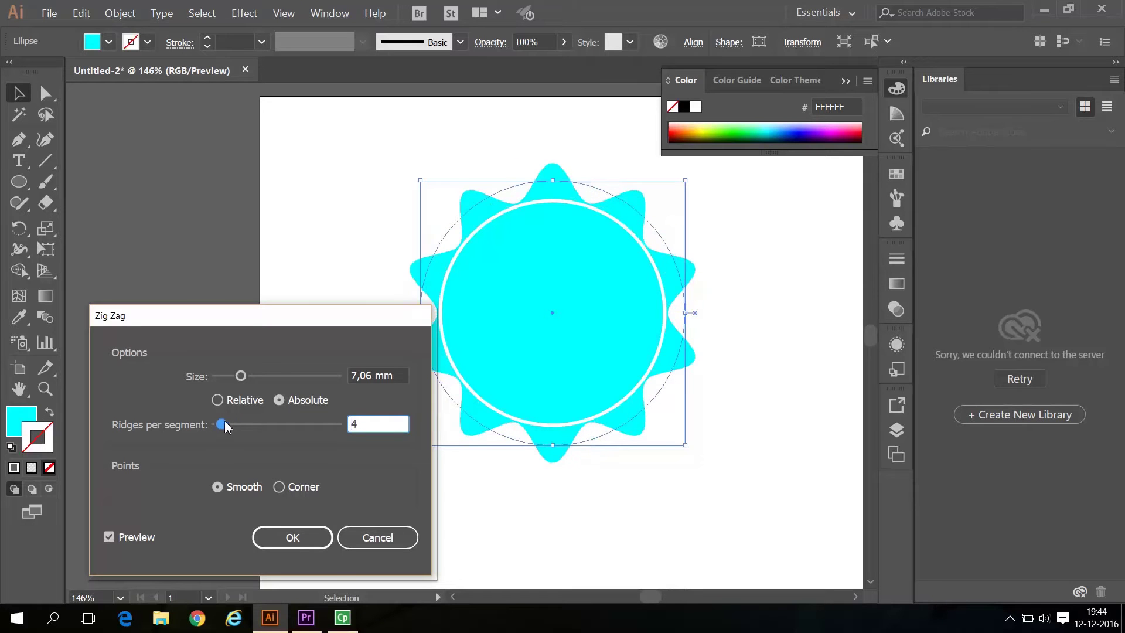
drag(240, 375, 229, 381)
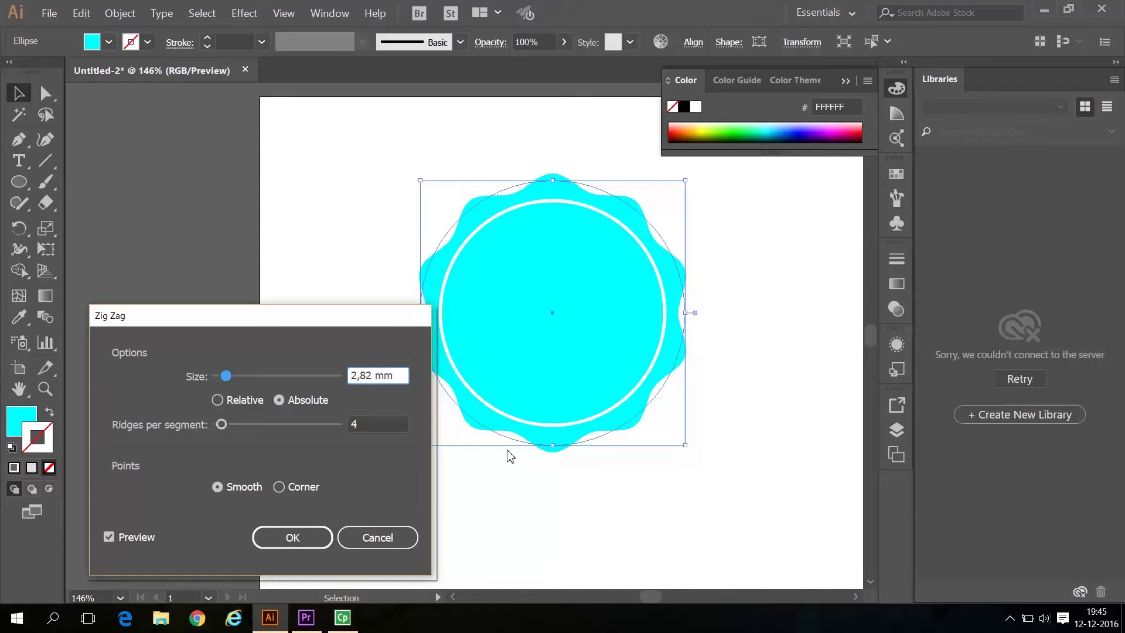
click(288, 537)
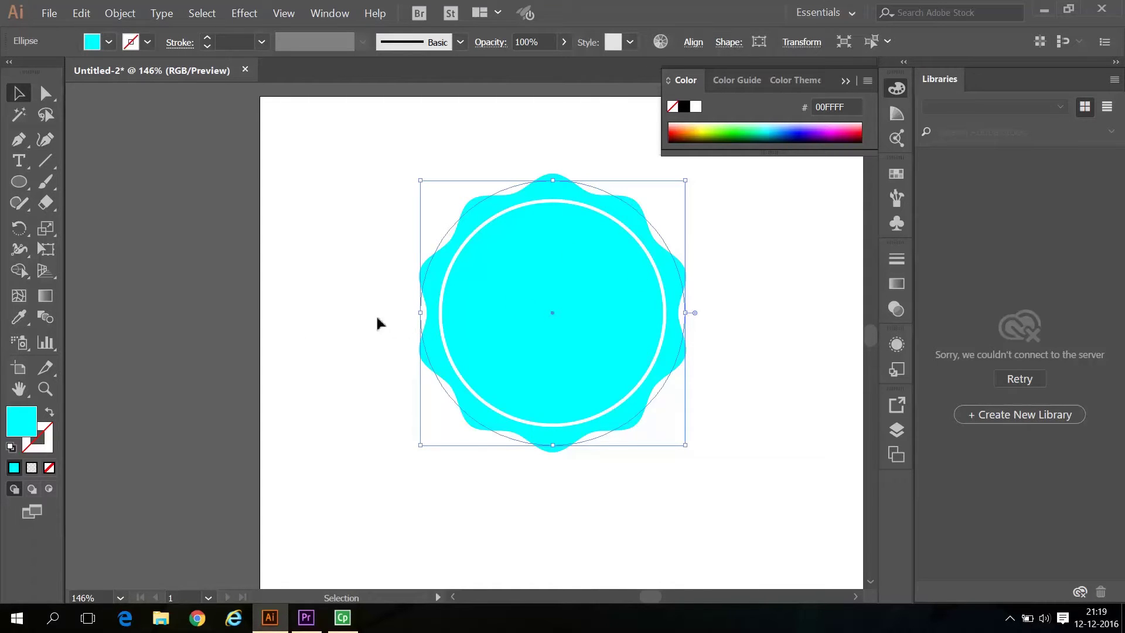
Step: Draw a small circle centred just inside the top of the white ring and fill it white
click(16, 184)
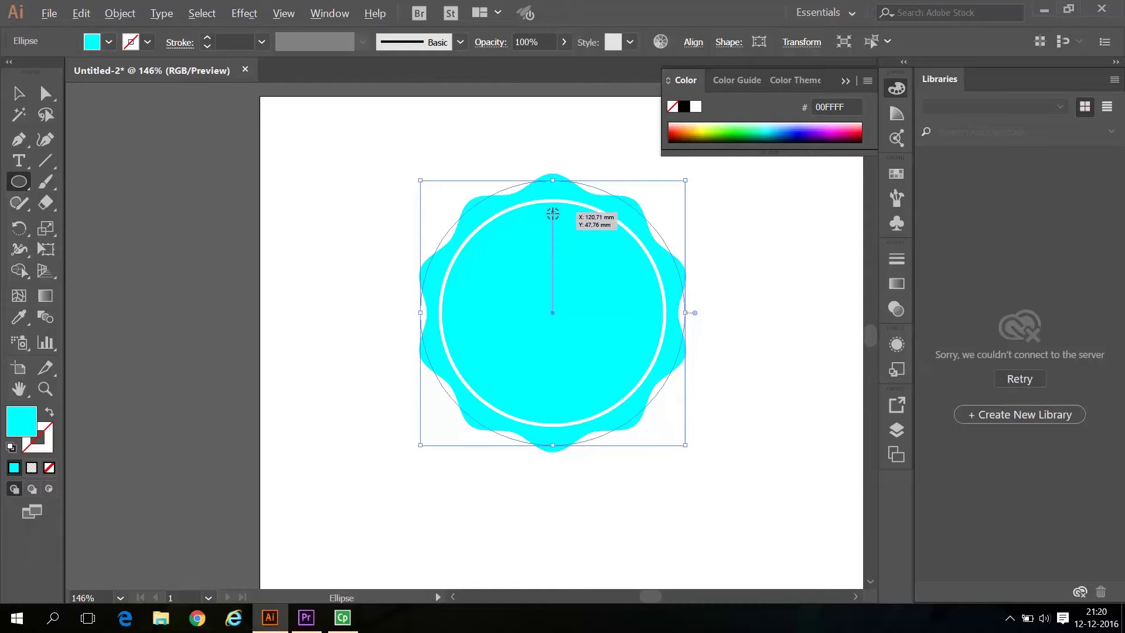
drag(552, 213, 560, 218)
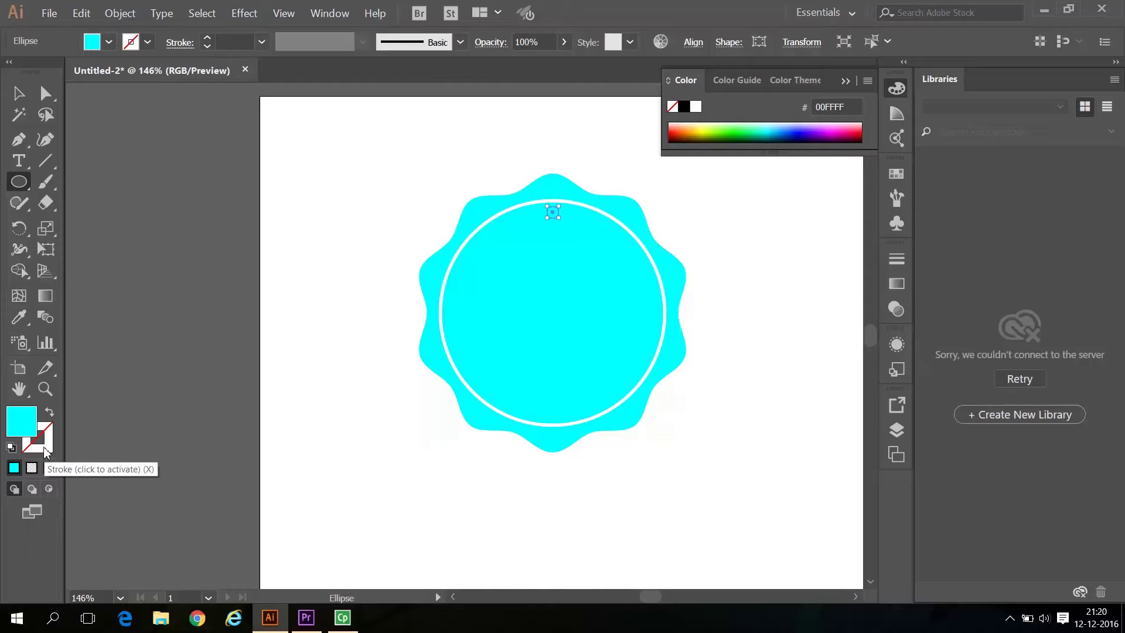
click(695, 107)
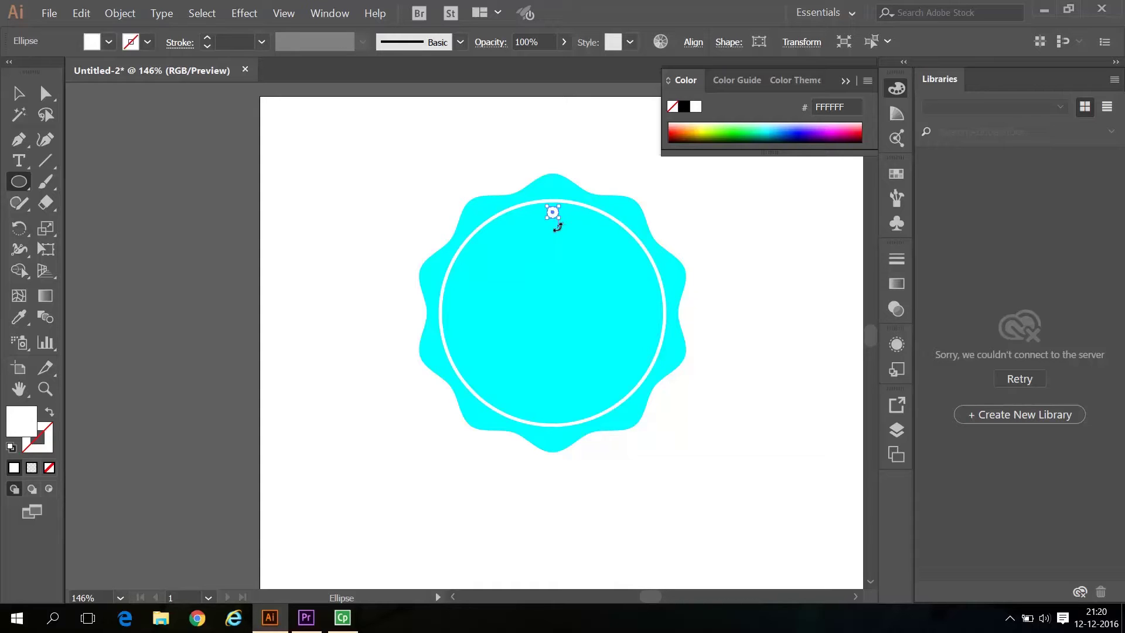
Step: Make a copy of the small white dot rotated 10° about the badge's centre
click(20, 229)
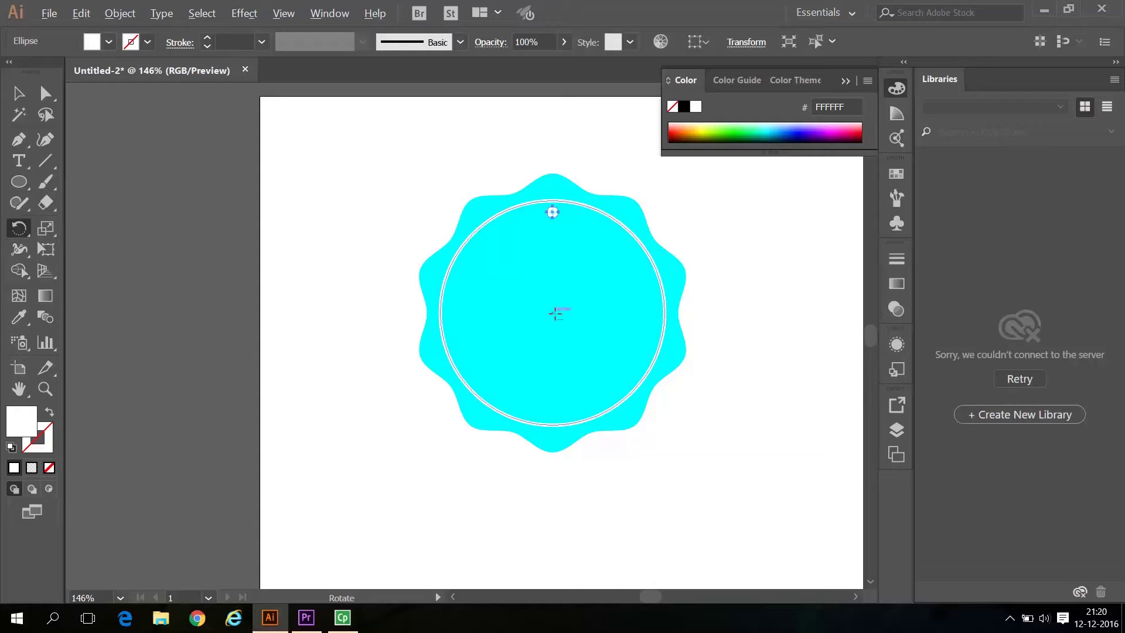
alt+click(556, 314)
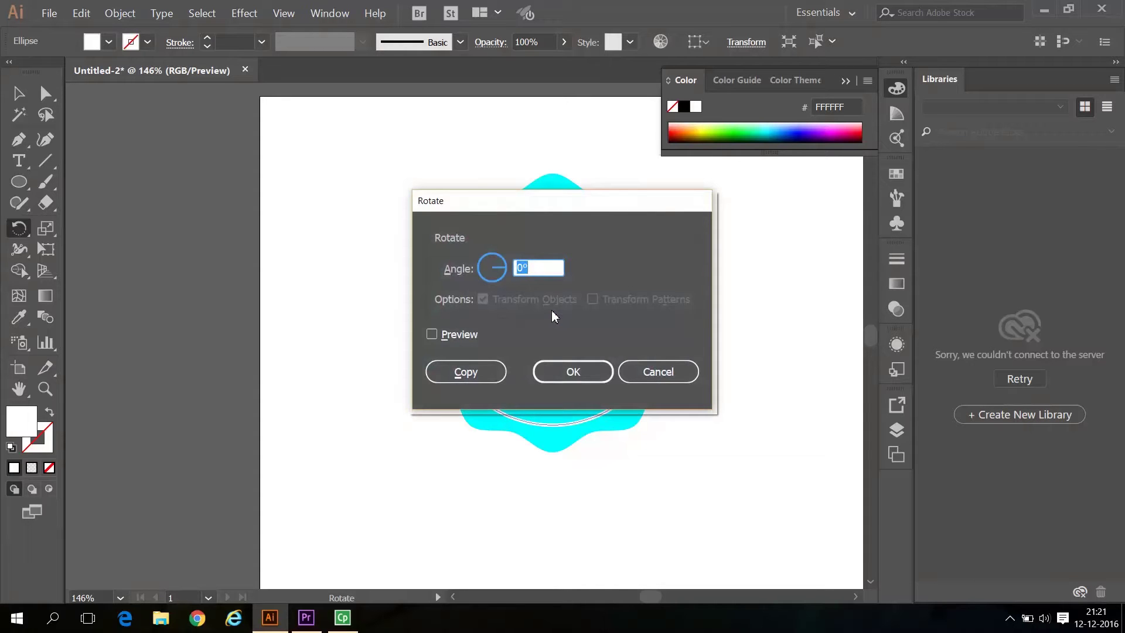
click(433, 337)
drag(537, 204, 654, 367)
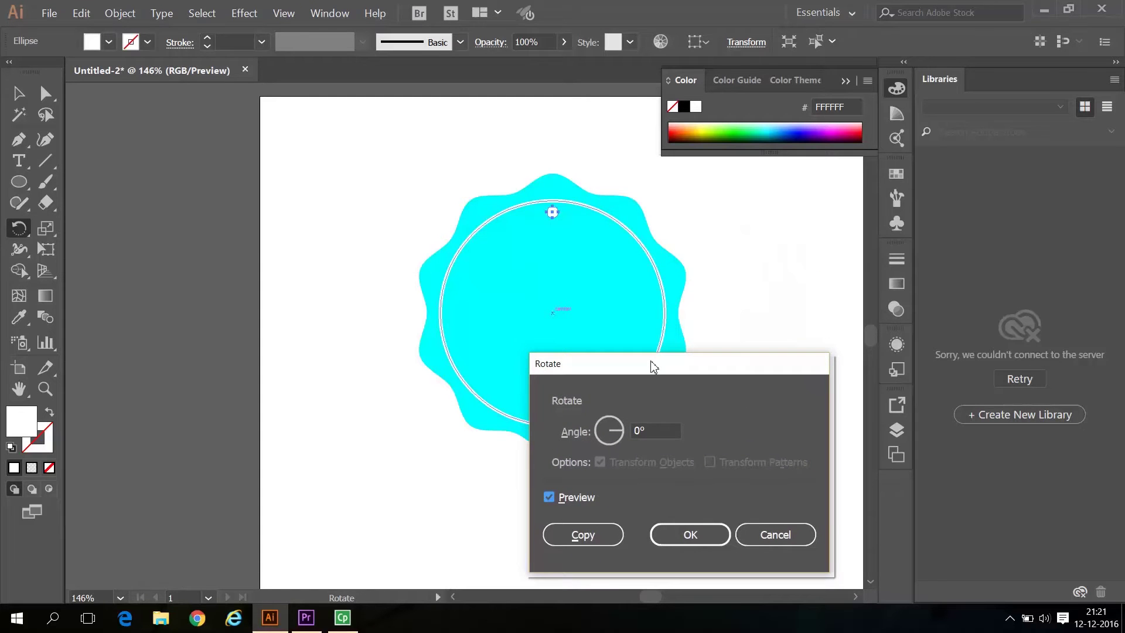
click(640, 428)
double_click(639, 430)
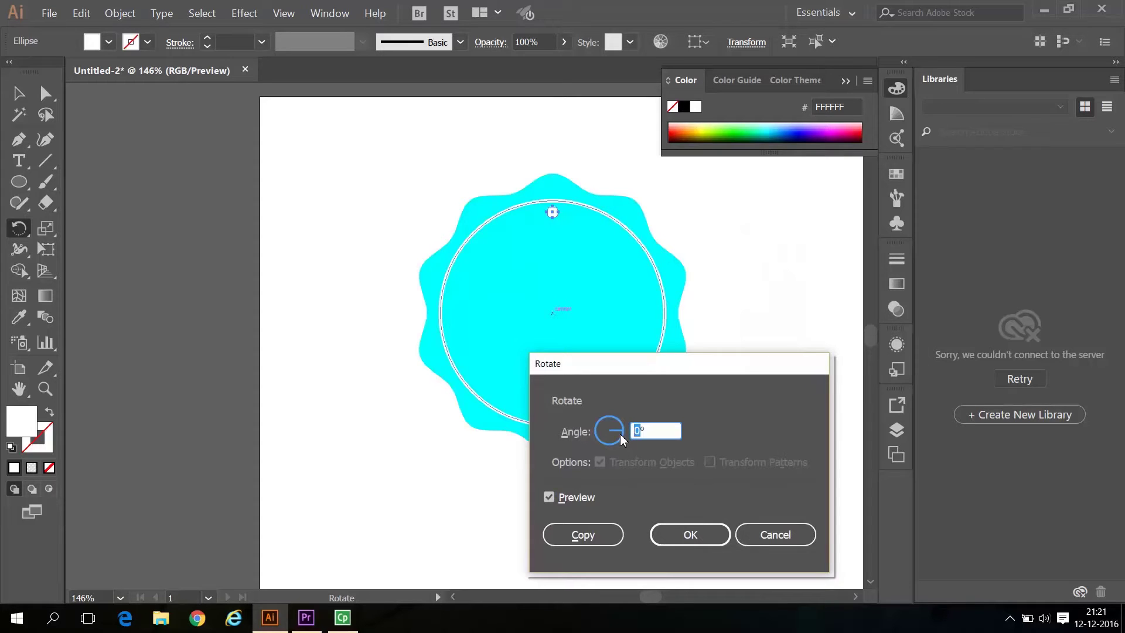
text(10)
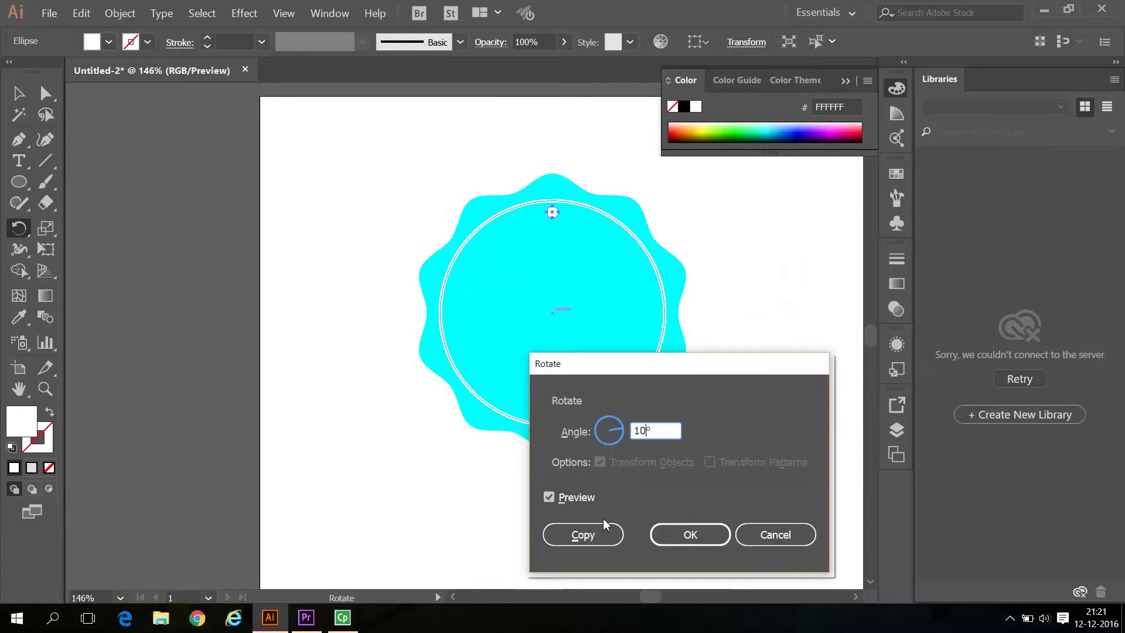
click(599, 536)
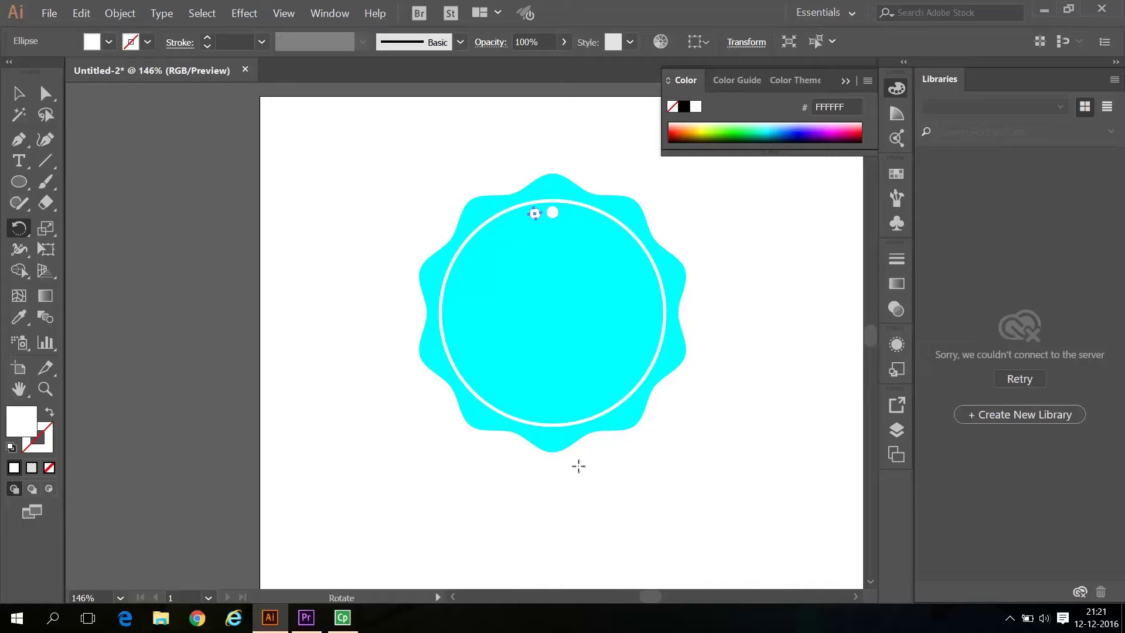
Step: Repeat the rotated copy until white dots fill the full circle inside the ring
key(ctrl)
key(ctrl+d)
key(ctrl+d)
key(ctrl+d)
key(ctrl+d)
key(ctrl+d)
key(ctrl+d)
key(ctrl+d)
key(ctrl+d)
key(ctrl+d)
key(ctrl+d)
key(ctrl+d)
key(ctrl+d)
key(ctrl+d)
key(ctrl+d)
key(ctrl+d)
key(ctrl+d)
key(ctrl+d)
key(ctrl+d)
key(ctrl+d)
key(ctrl+d)
key(ctrl+d)
key(ctrl+d)
key(ctrl+d)
key(ctrl+d)
key(ctrl+d)
key(ctrl+d)
key(ctrl+d)
key(ctrl+d)
key(ctrl+d)
key(ctrl+d)
key(ctrl+d)
key(ctrl+d)
key(ctrl+d)
key(ctrl+d)
key(ctrl+d)
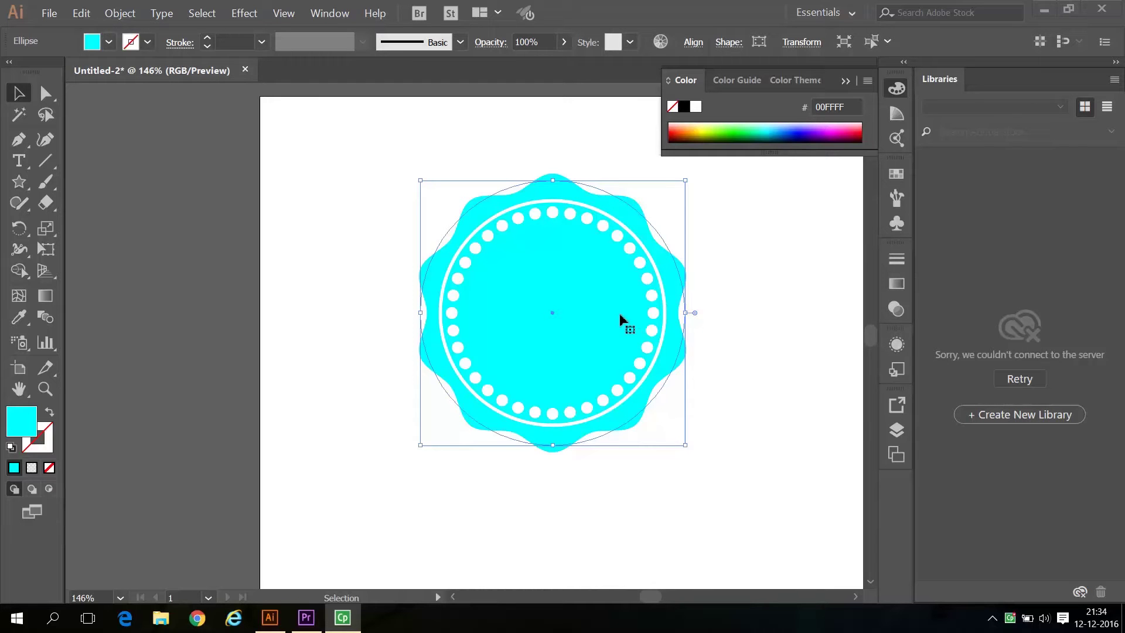
Step: Draw a small five-pointed star centred below the top dot and fill it white
click(21, 187)
click(27, 184)
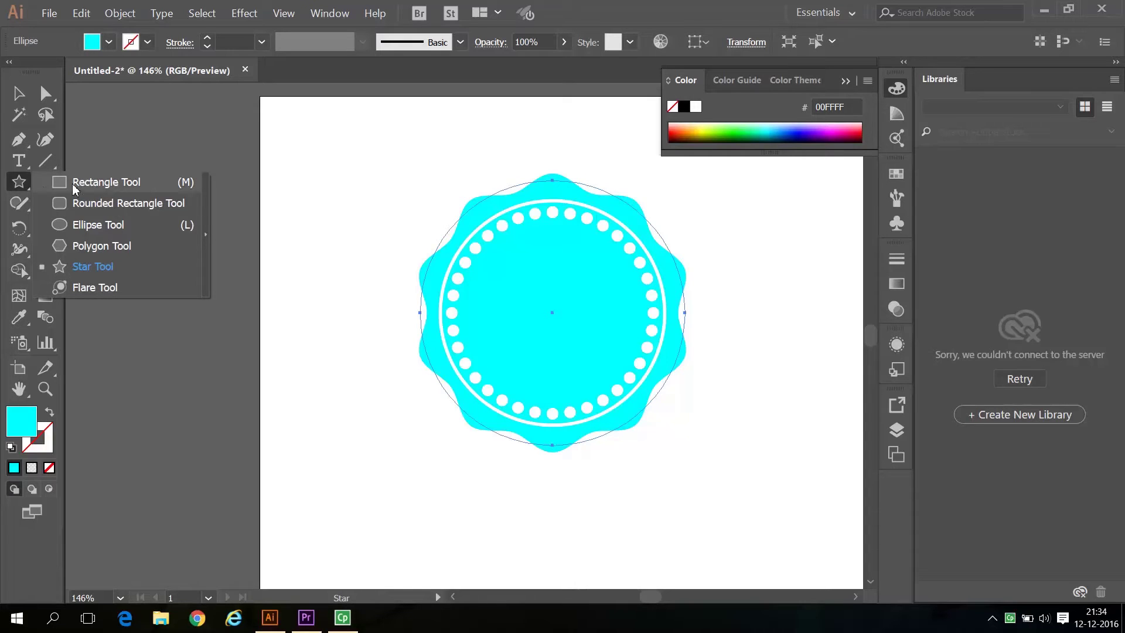
click(87, 268)
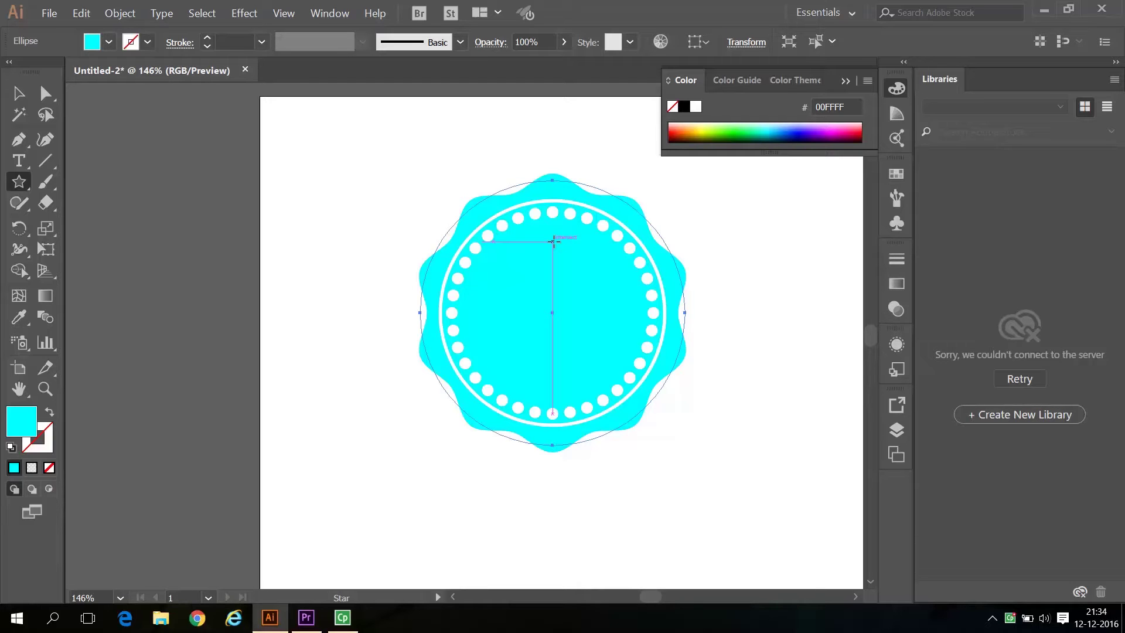
key(alt)
drag(553, 242, 565, 235)
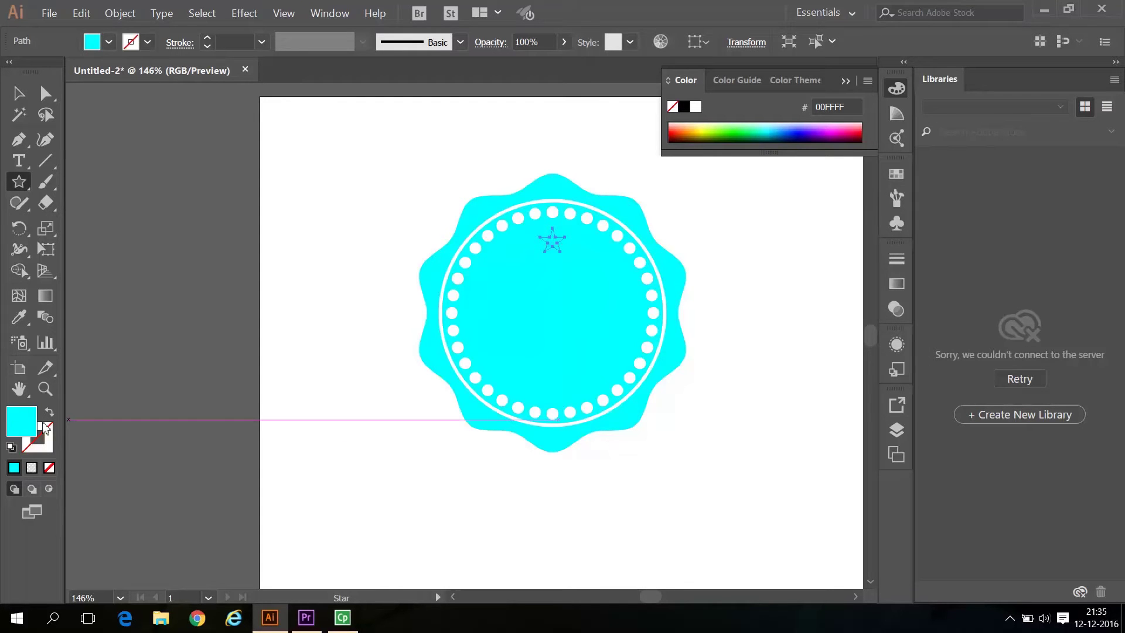
click(696, 107)
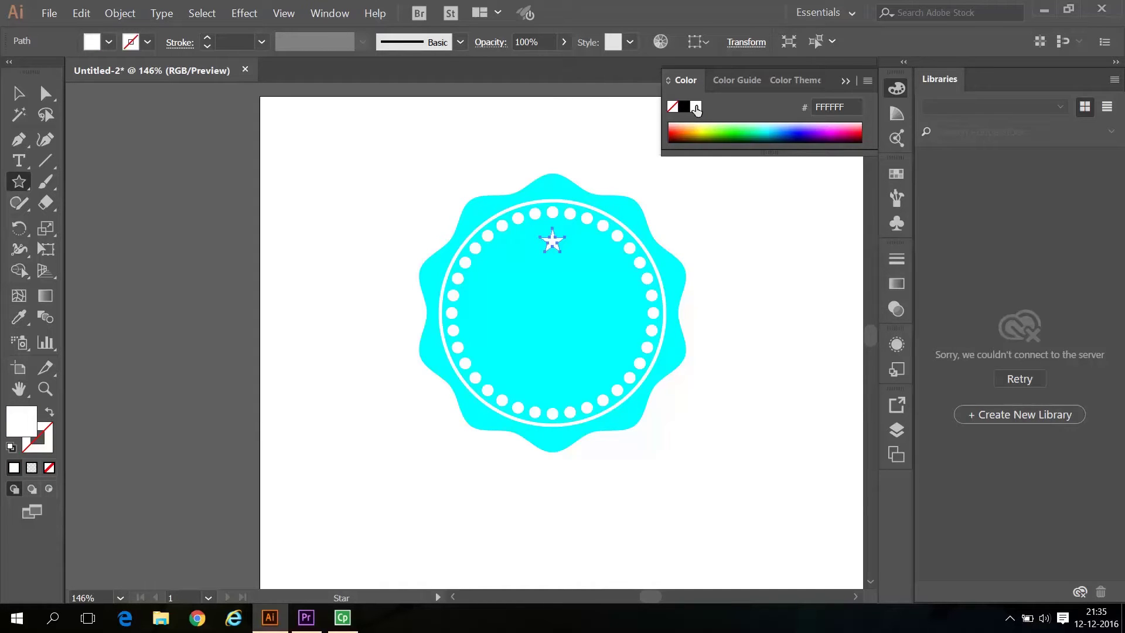
Step: Duplicate the white star to its right, level with the original
click(20, 98)
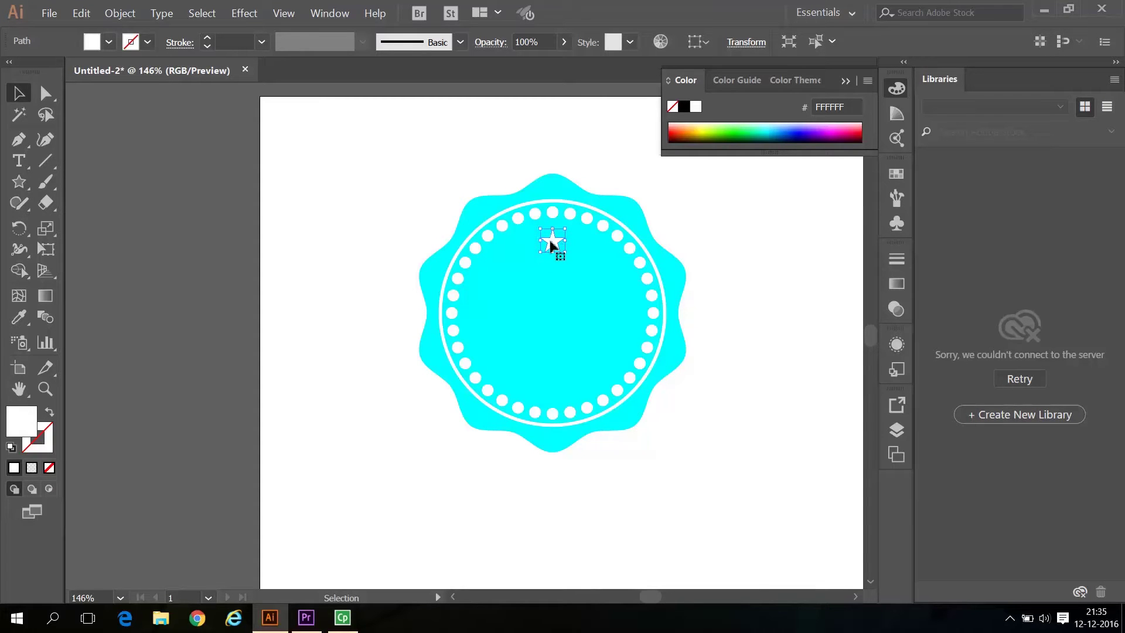
drag(551, 243, 581, 245)
key(alt)
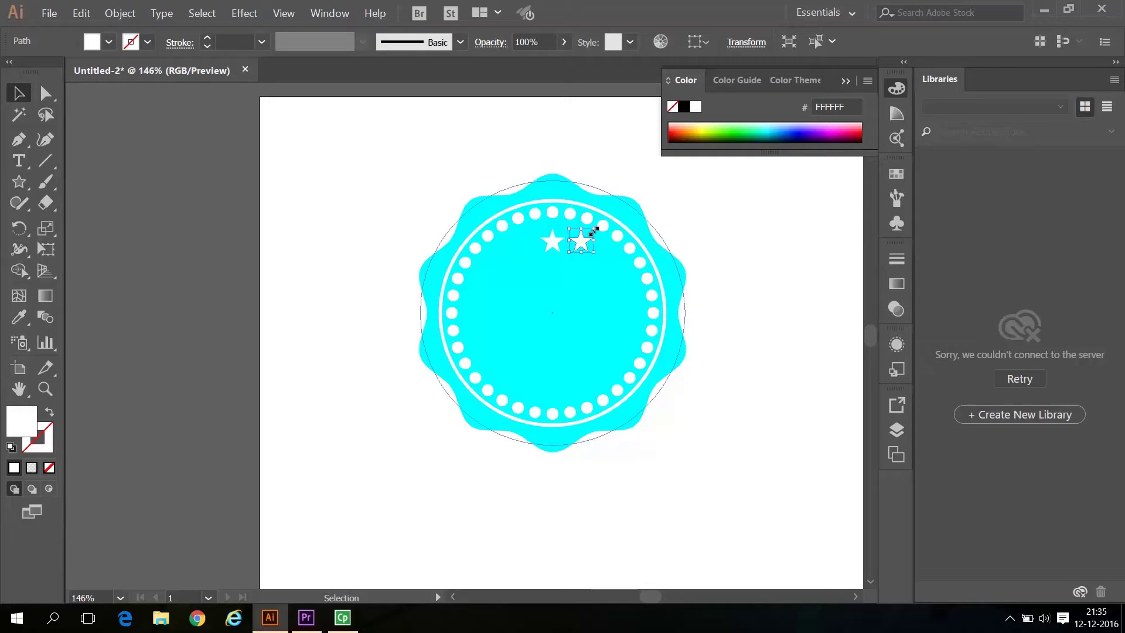
Step: Shrink the right-hand star and place a copy of it on the other side of the large star
drag(595, 230, 532, 246)
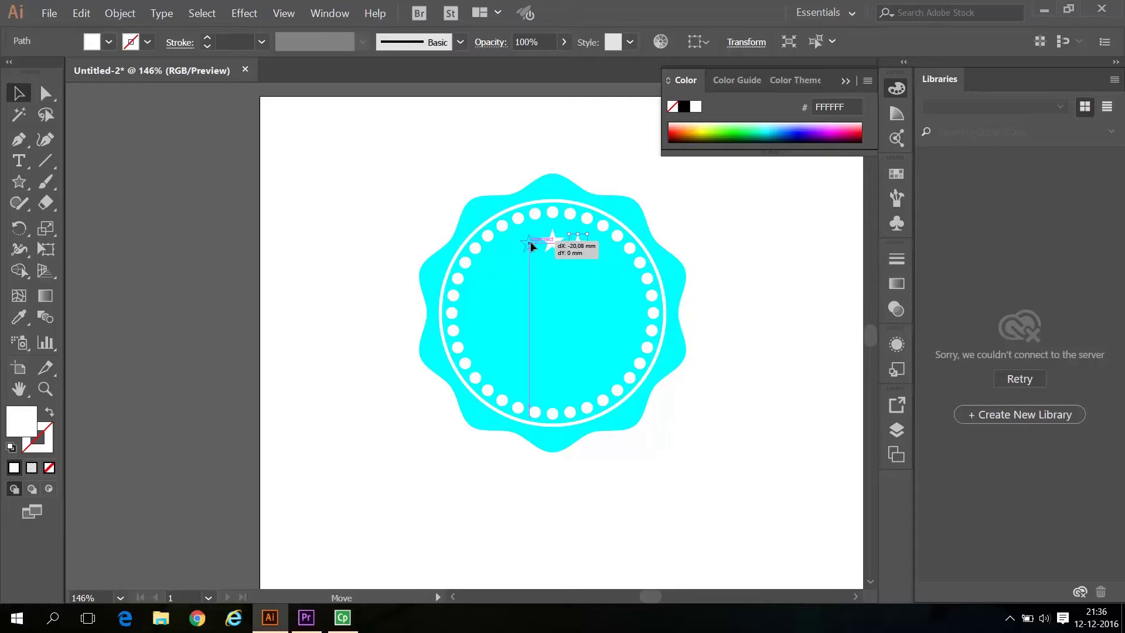
drag(532, 246, 534, 247)
key(alt)
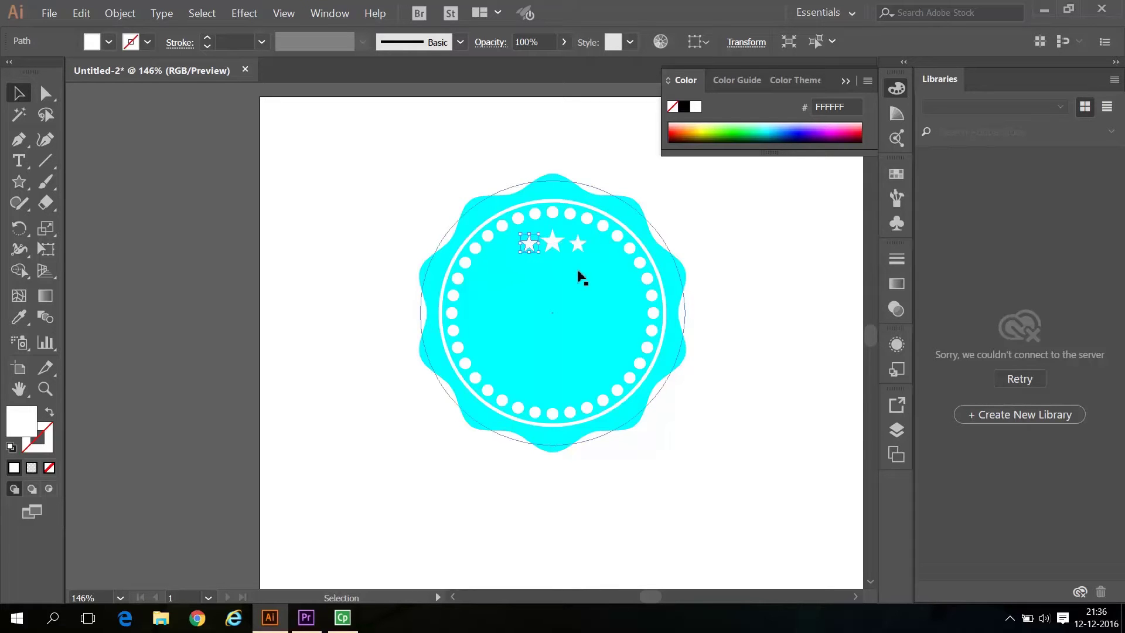
click(723, 191)
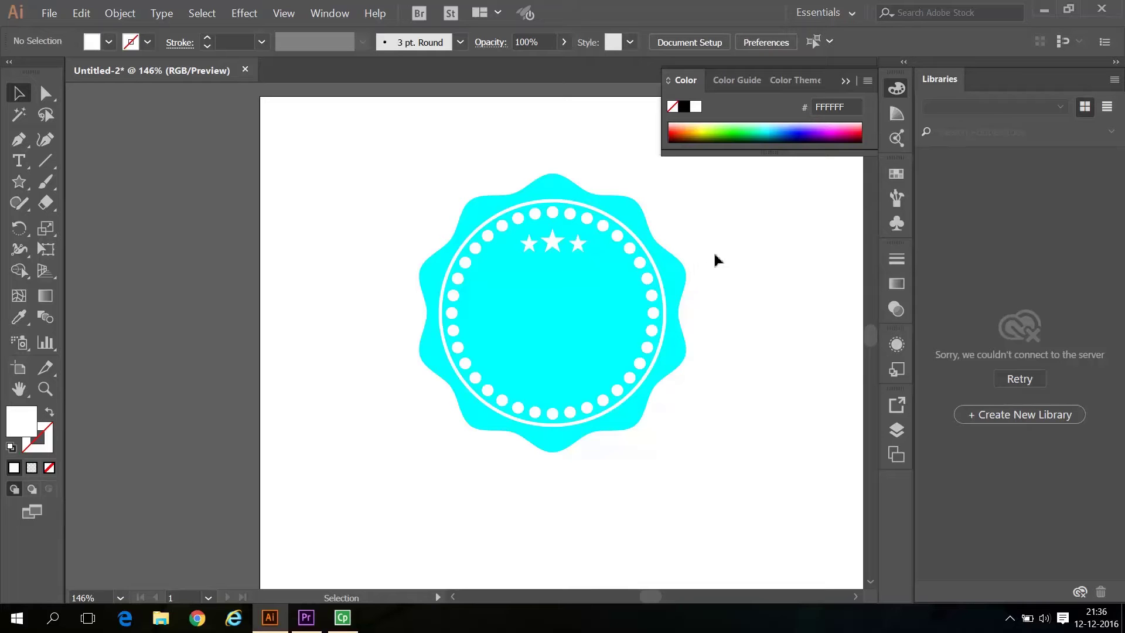
Step: Duplicate the row of three stars to the bottom of the badge, just inside the dots
click(528, 248)
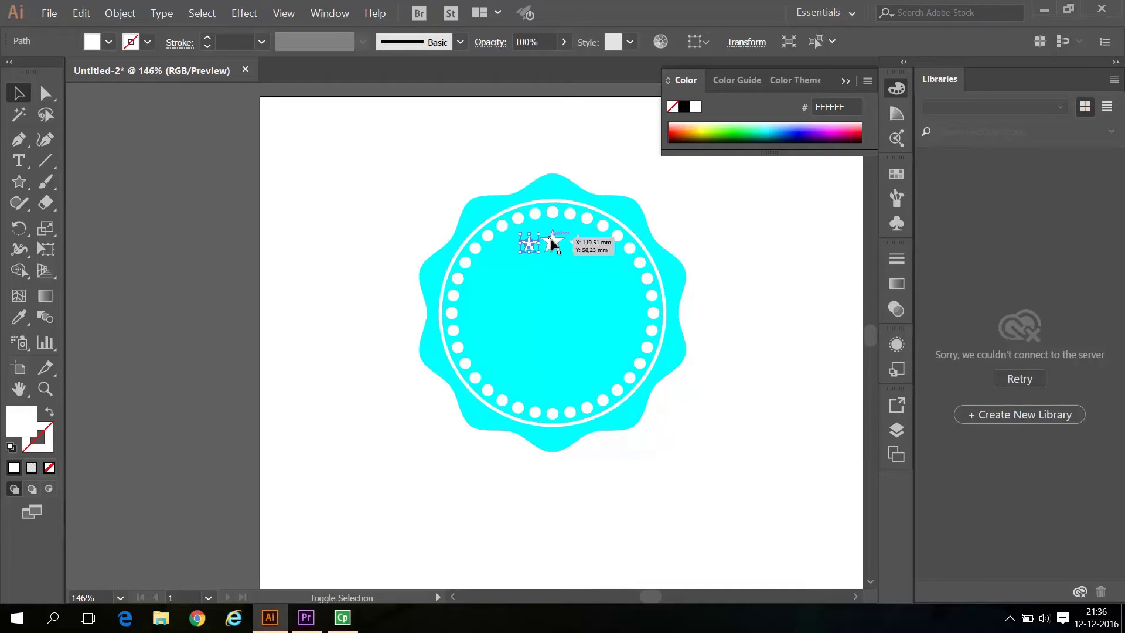
shift+click(551, 242)
shift+click(577, 245)
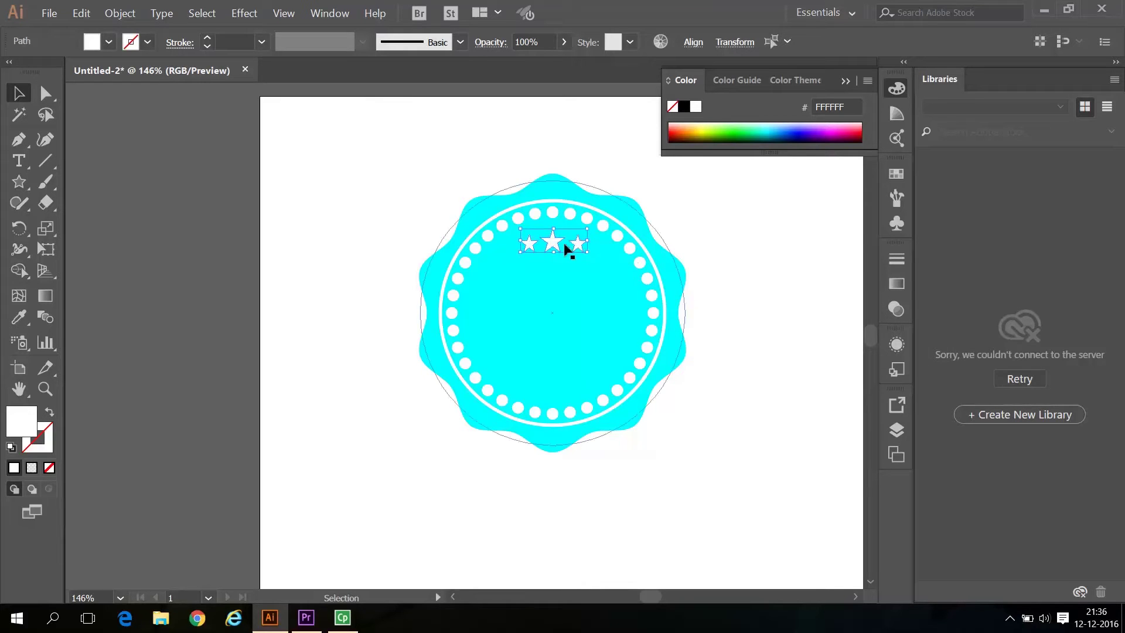
drag(566, 249, 545, 391)
key(alt)
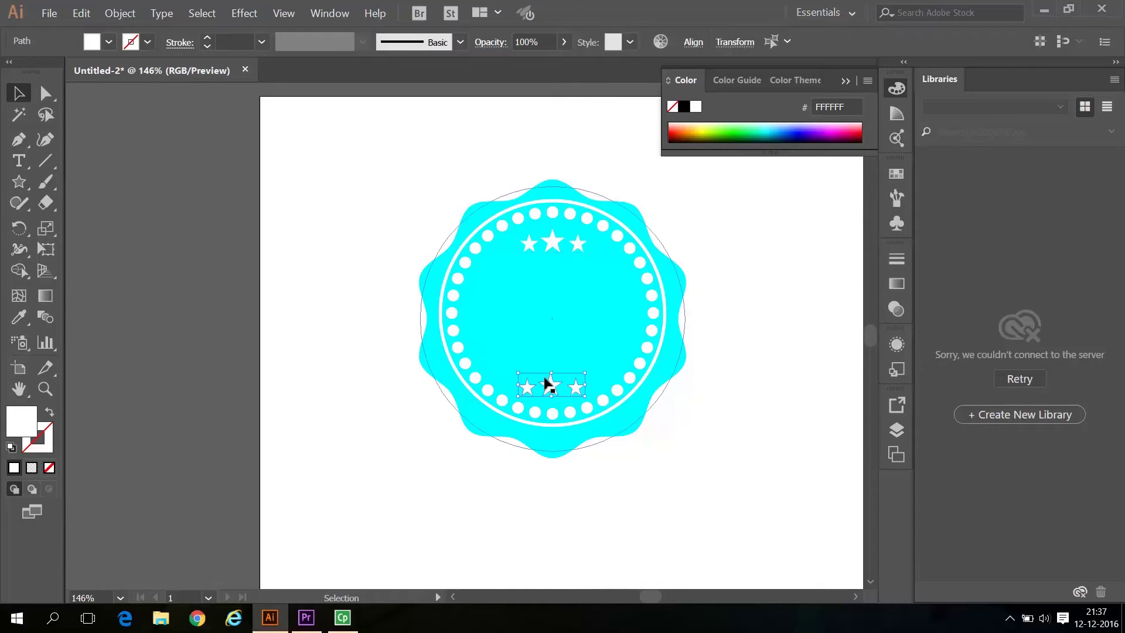
click(683, 432)
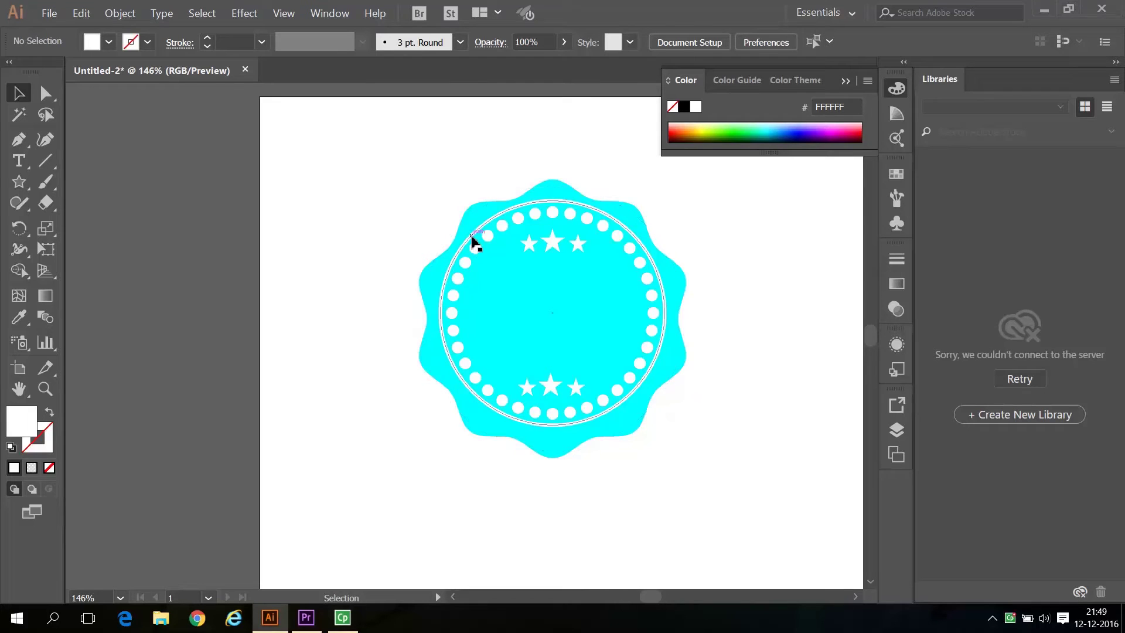
Step: Copy the white ring in place and shrink the copy about its centre to sit inside the circle of dots
click(474, 241)
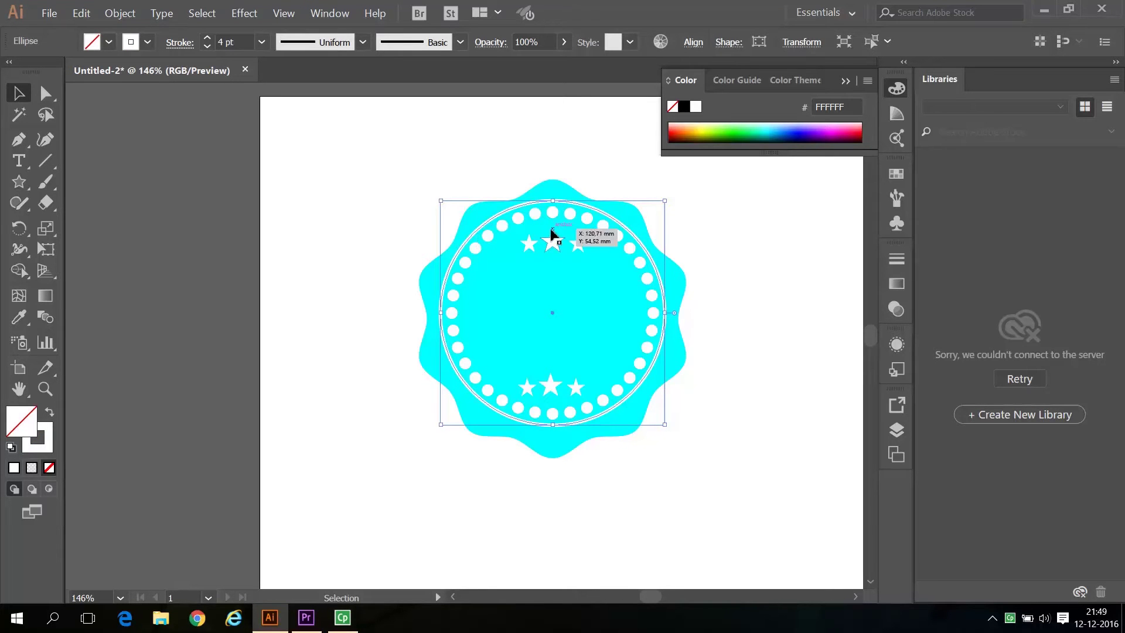
click(86, 16)
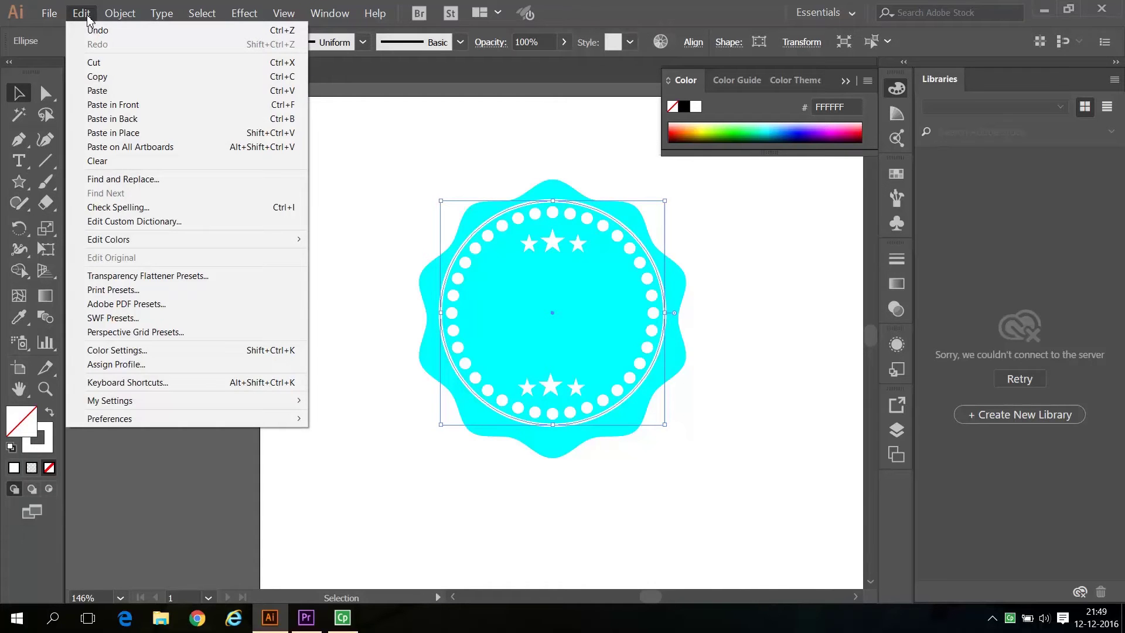
click(101, 82)
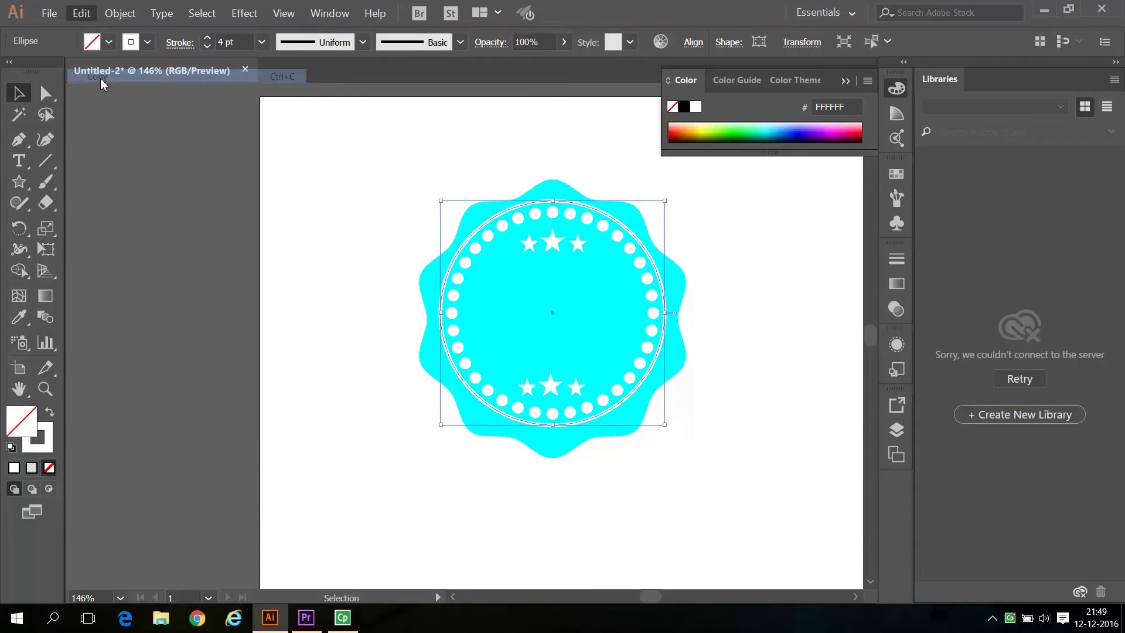
click(89, 16)
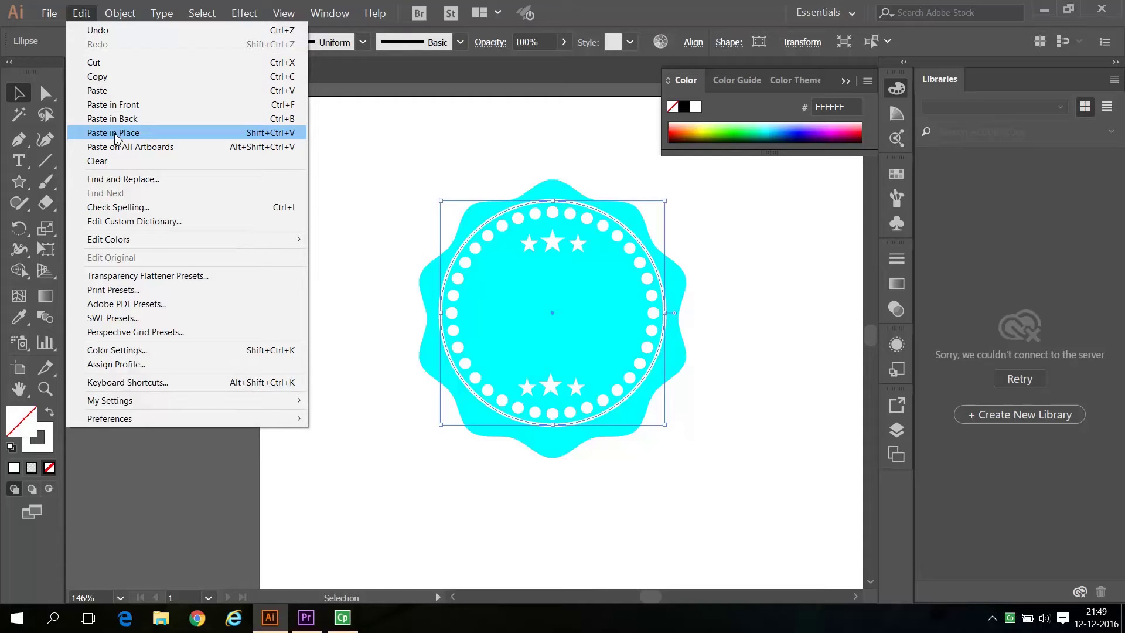
click(116, 134)
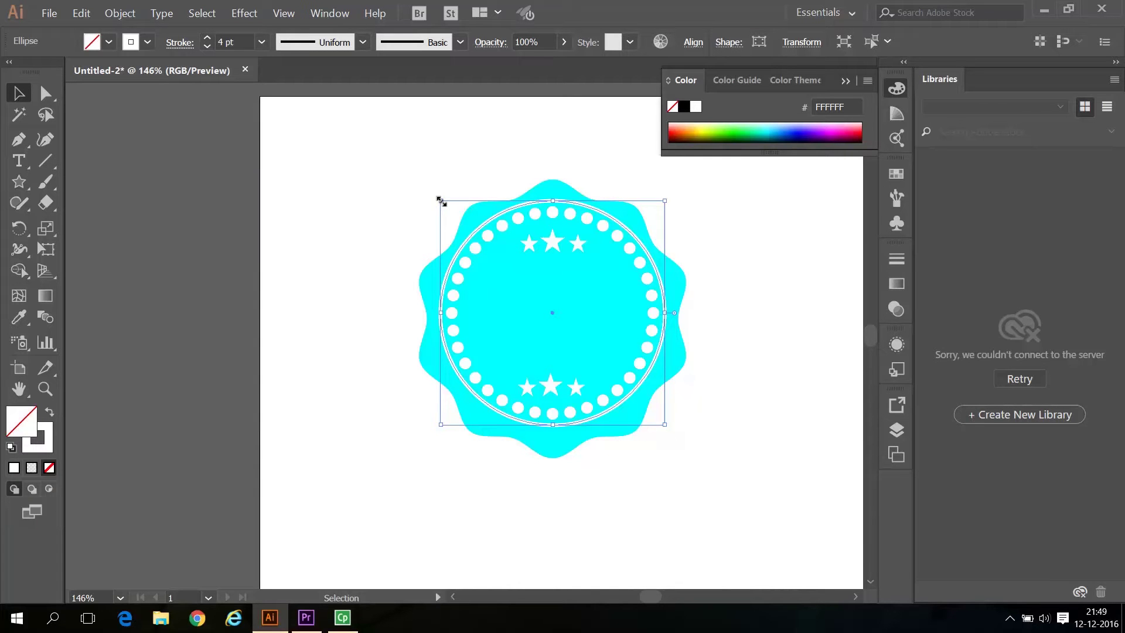
drag(441, 200, 463, 233)
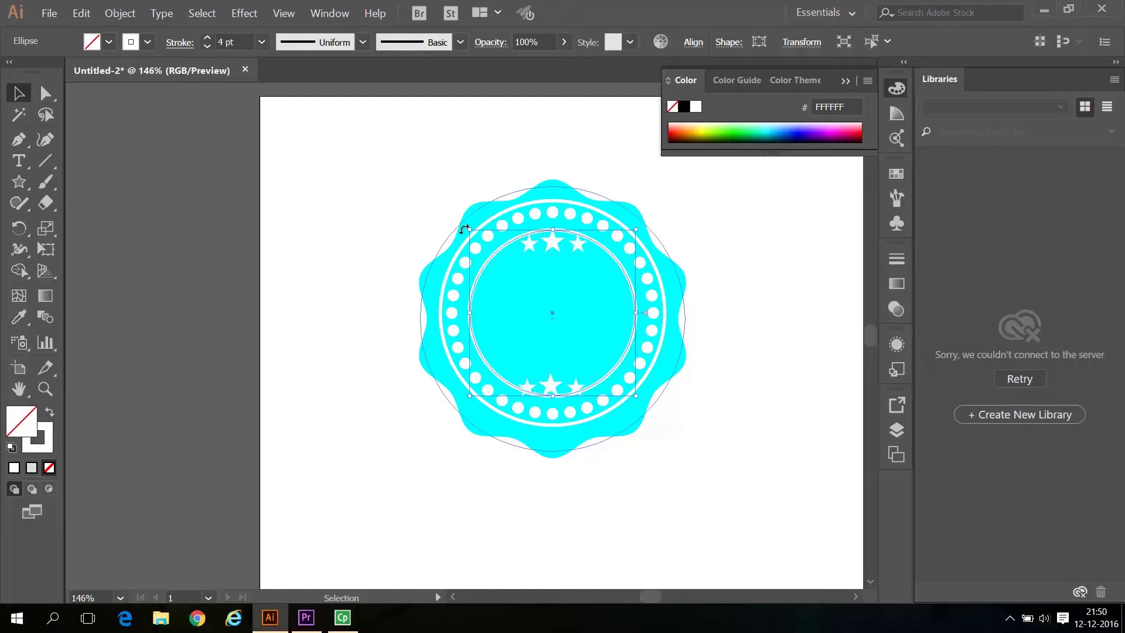
Step: Add the path text "Het mooiste vak" along the upper part of the inner circle, above the top stars
click(27, 170)
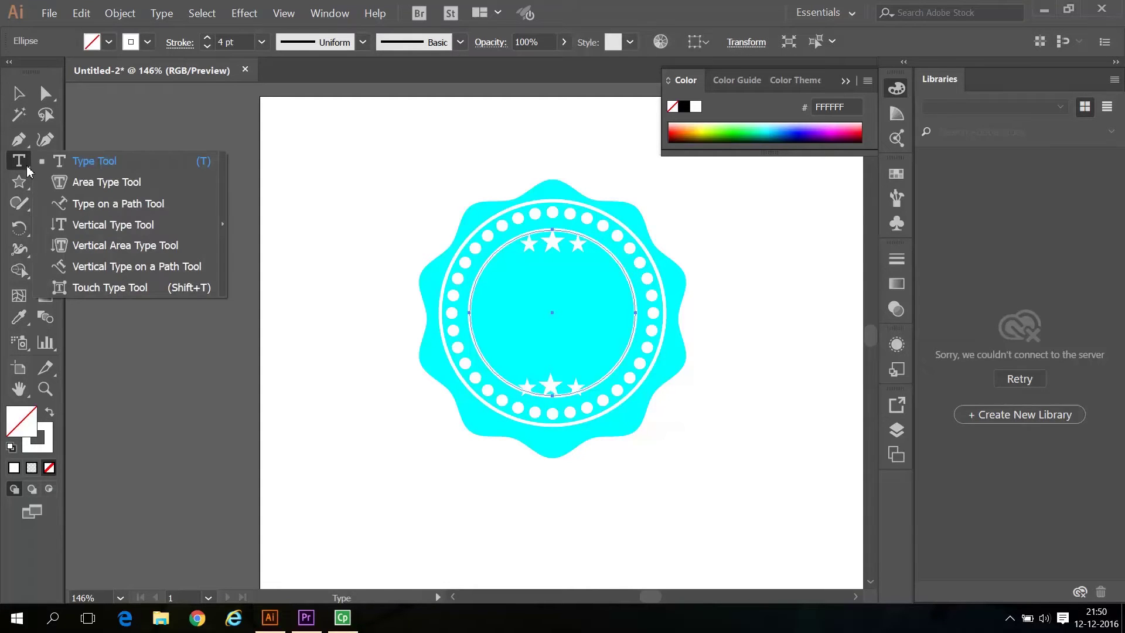
click(92, 206)
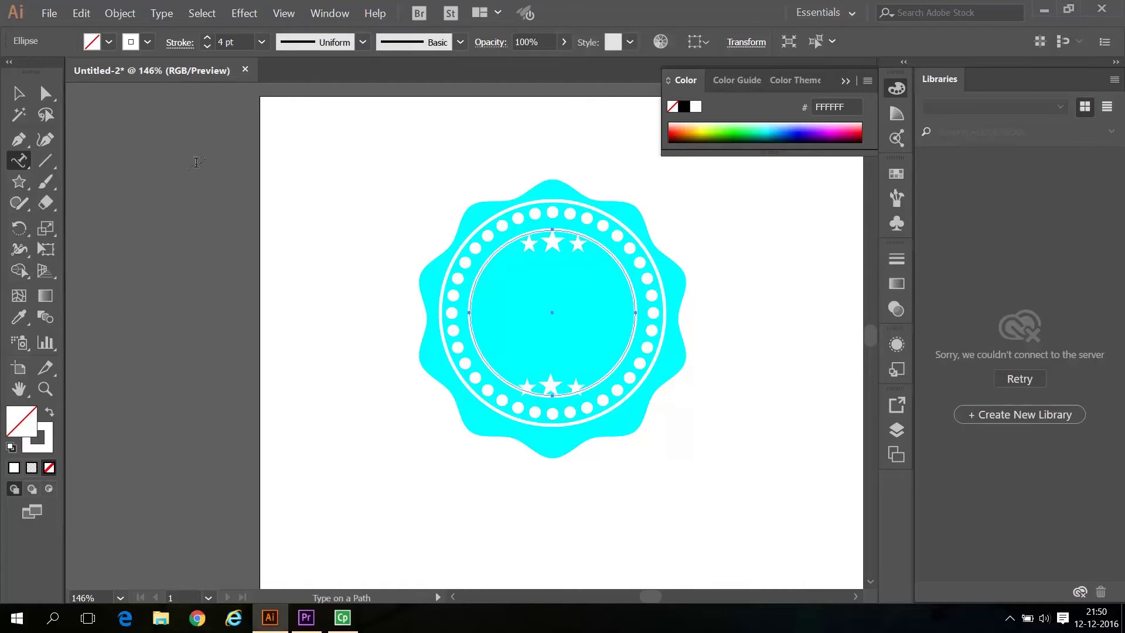
click(515, 240)
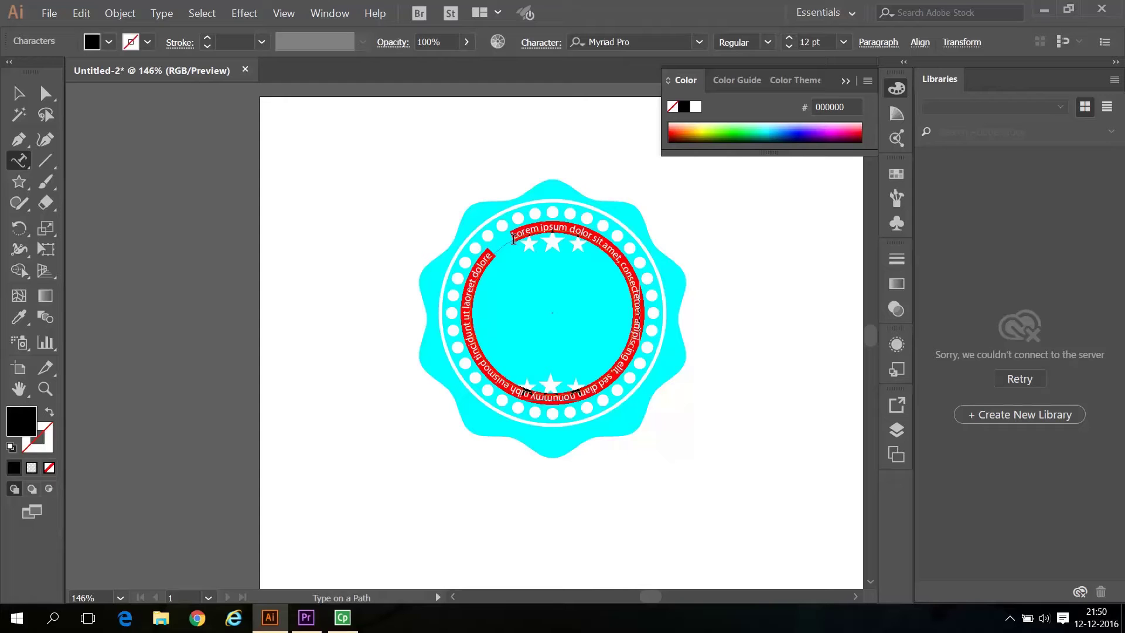
text(Het mooiste vak)
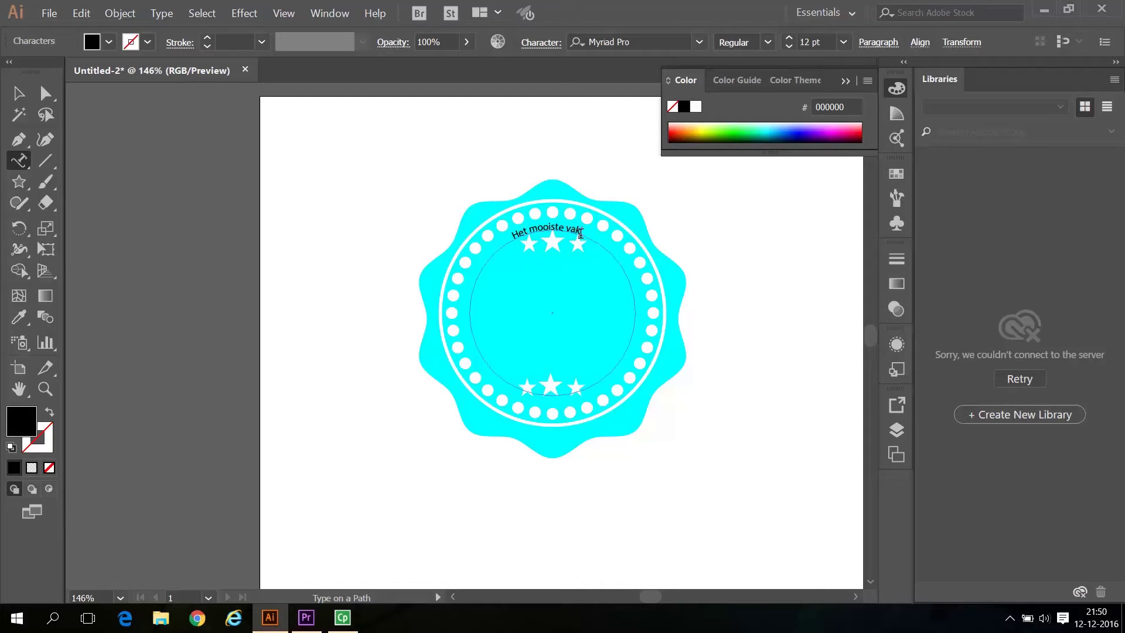
Step: Set the curved text "Het mooiste vak" in Modern No. 20 at 18 pt
drag(582, 229, 515, 236)
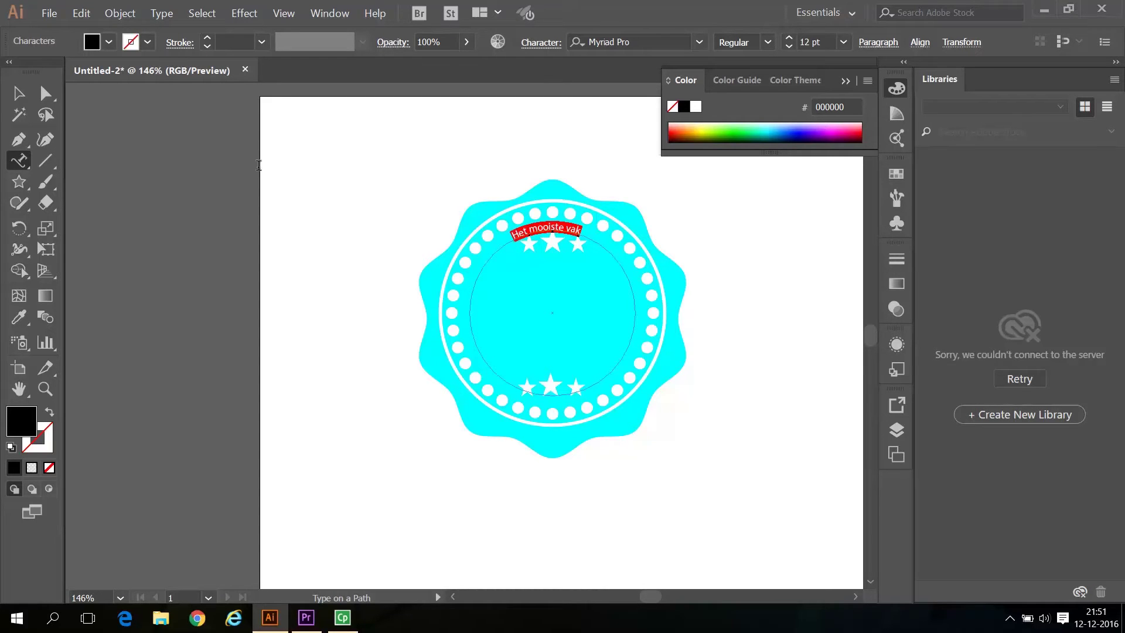
click(15, 167)
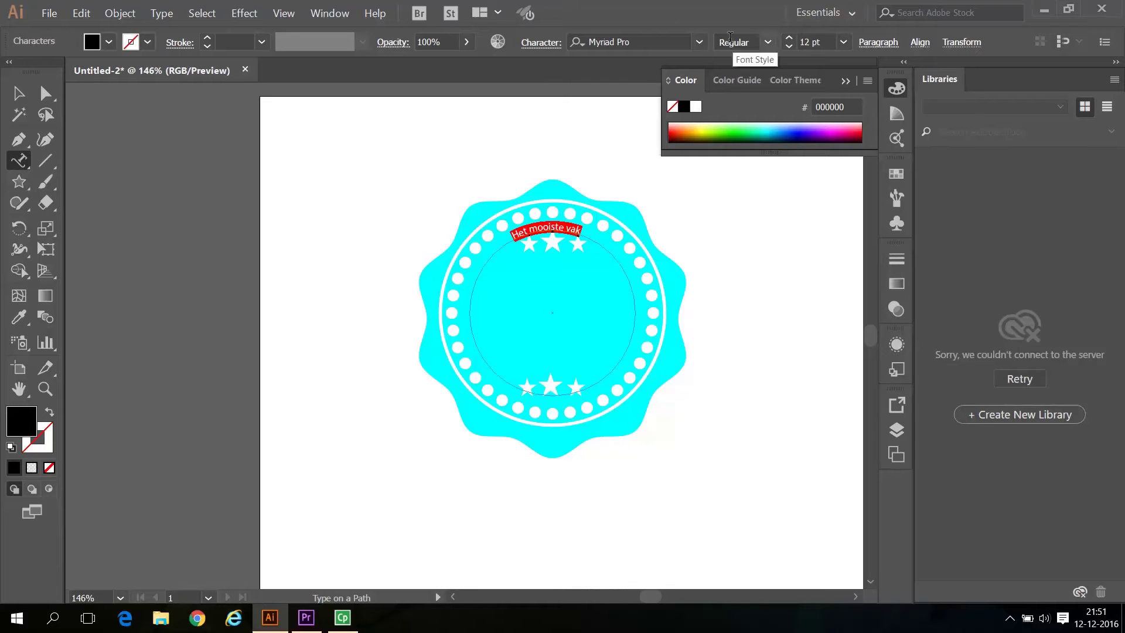
click(700, 43)
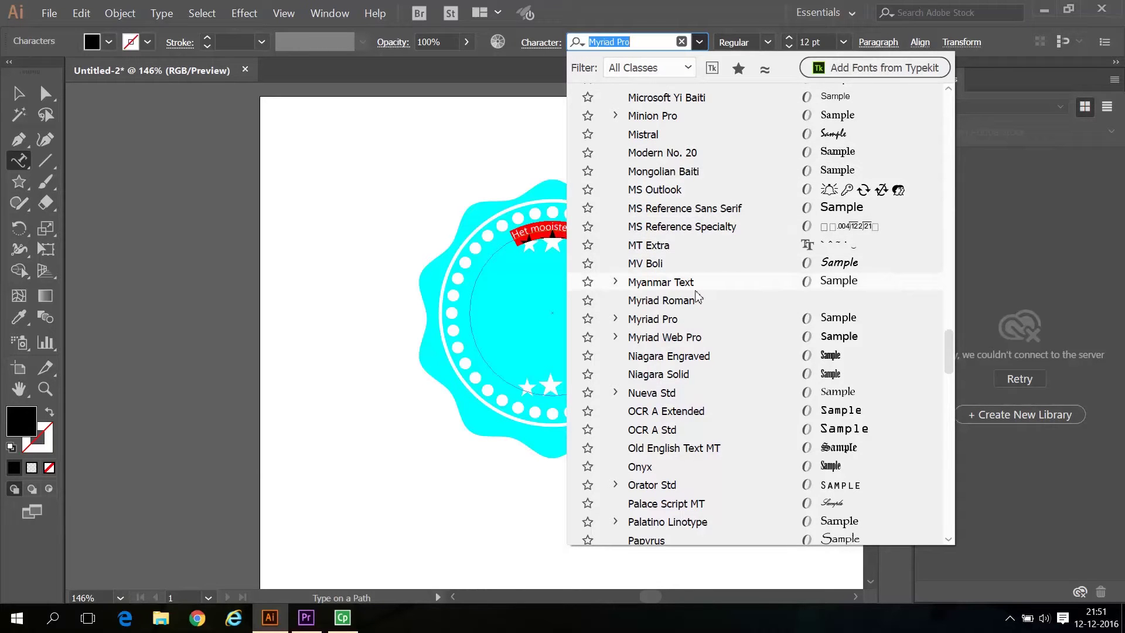
click(672, 154)
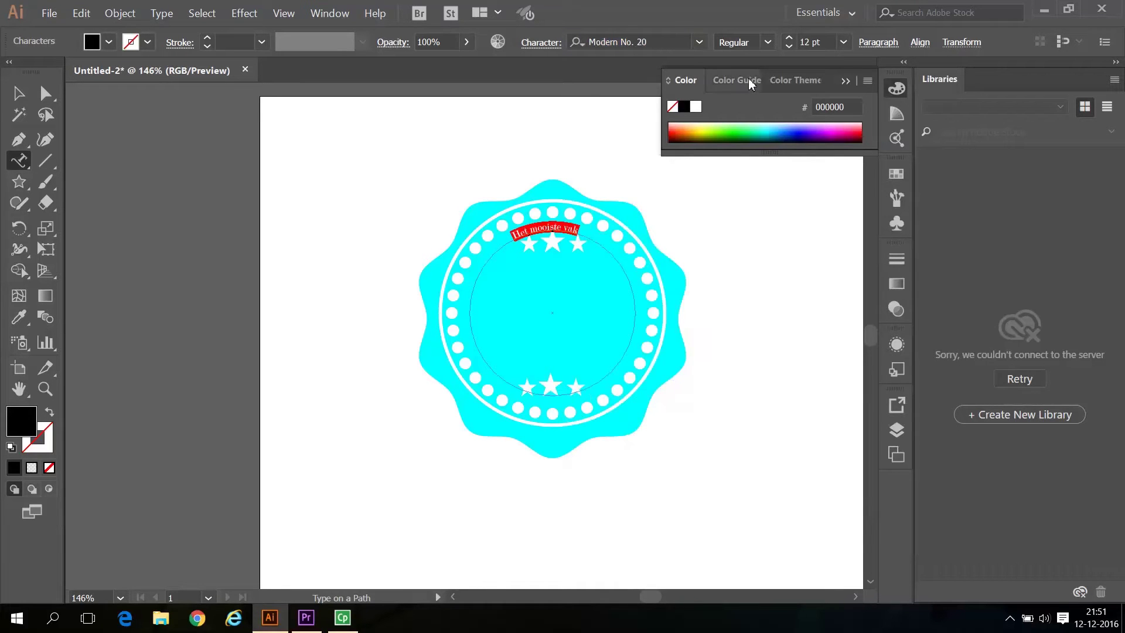
click(844, 42)
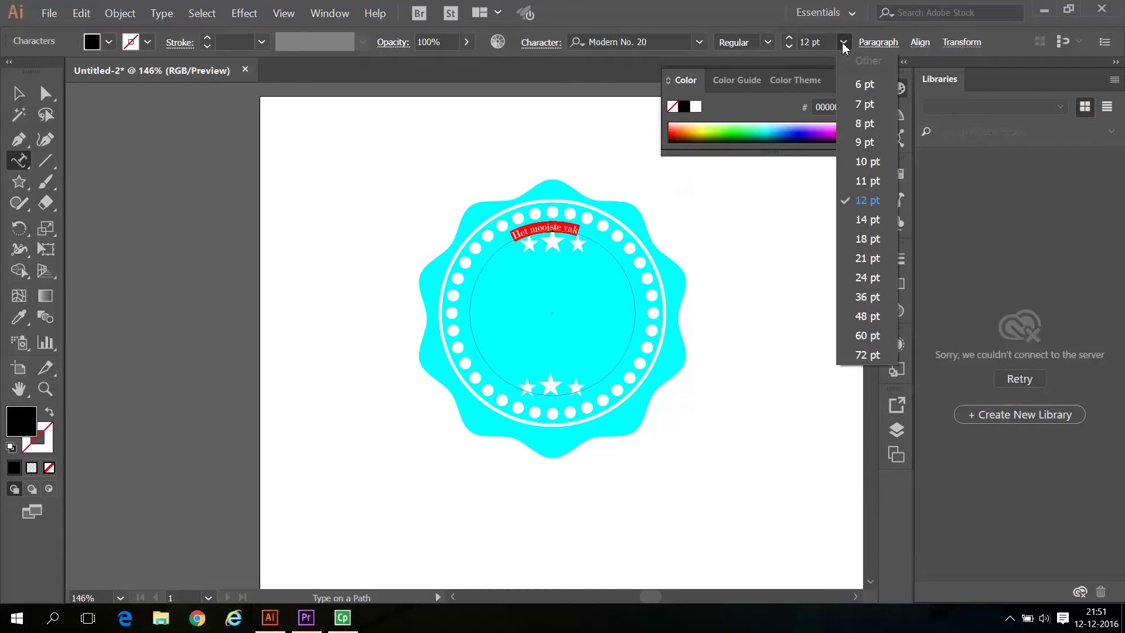
click(858, 239)
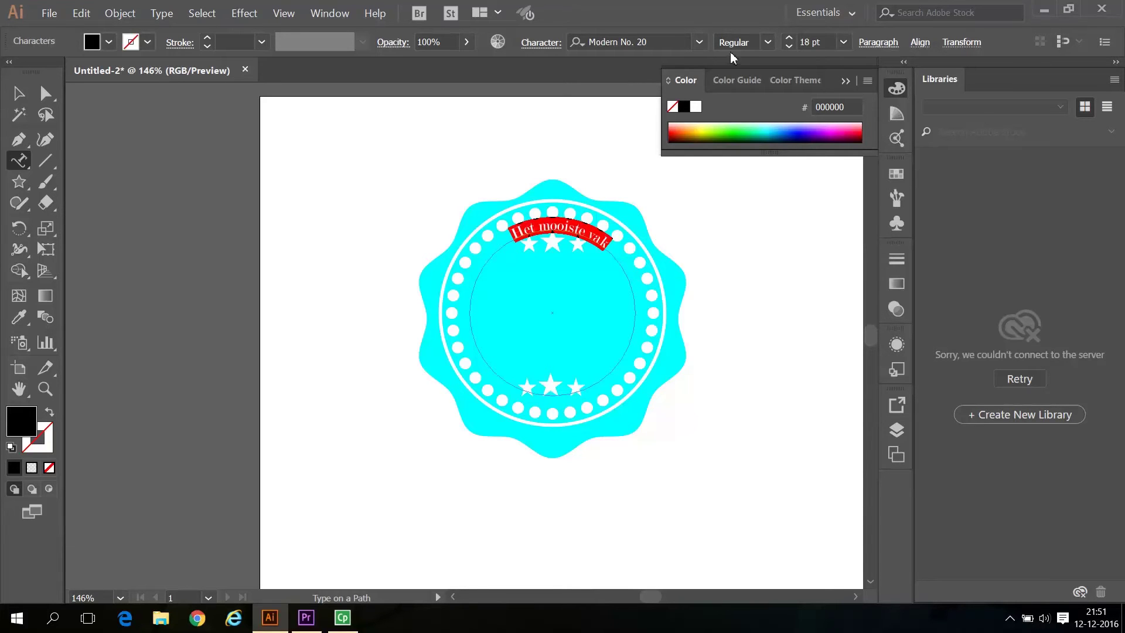
click(770, 47)
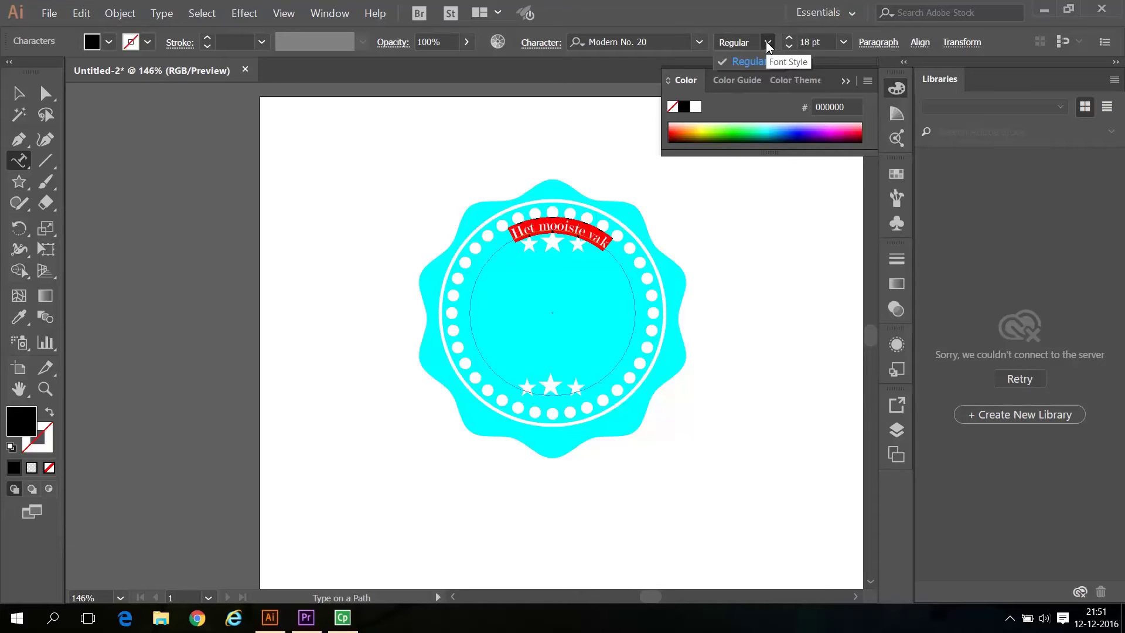
click(768, 43)
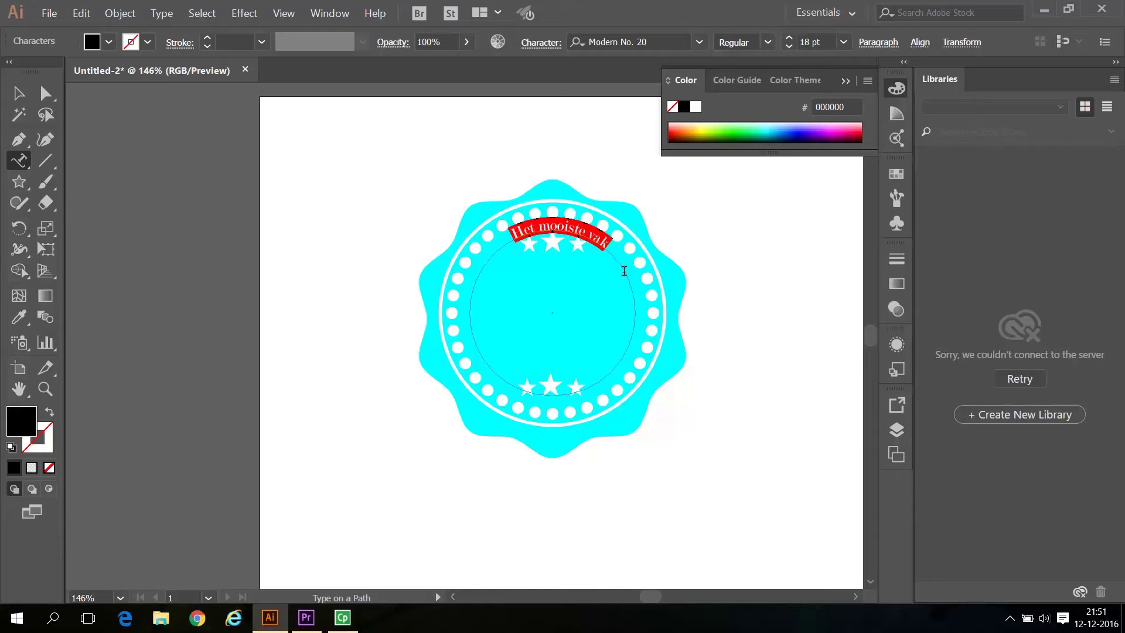
ctrl+click(728, 283)
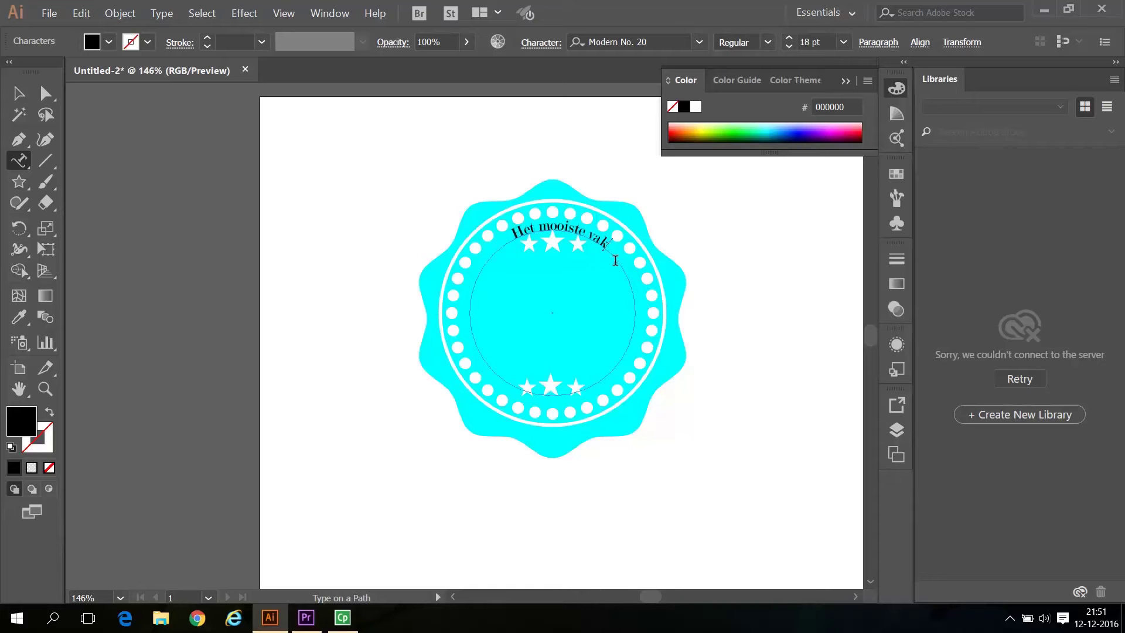
Step: Rotate the curved text slightly counterclockwise around the badge's centre to centre it above the top stars
click(18, 95)
click(472, 241)
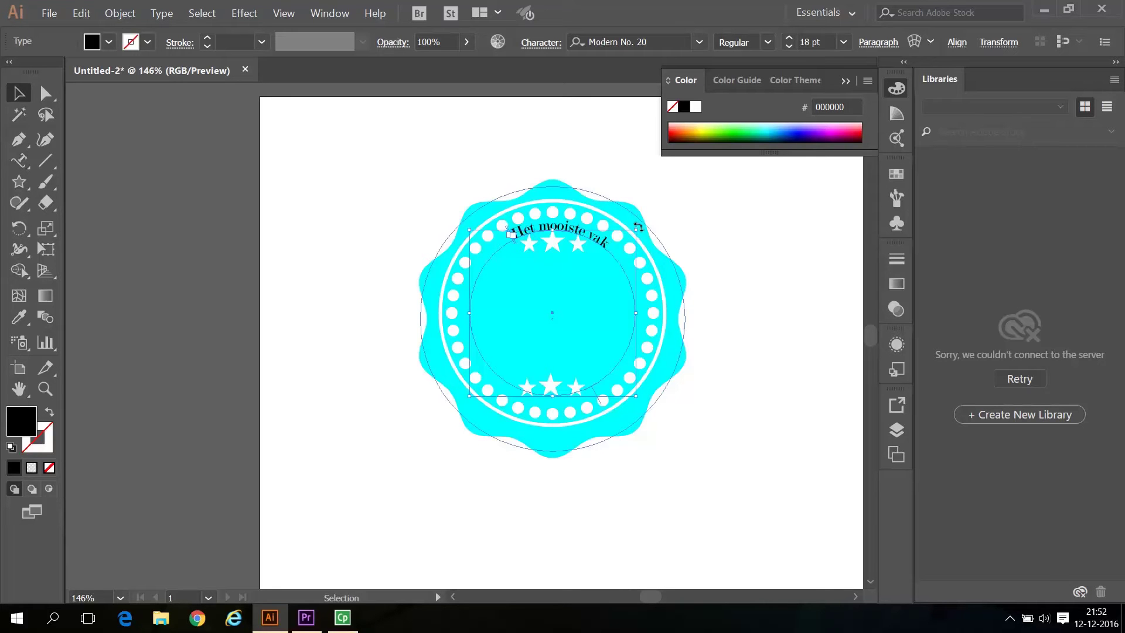
drag(639, 226, 616, 245)
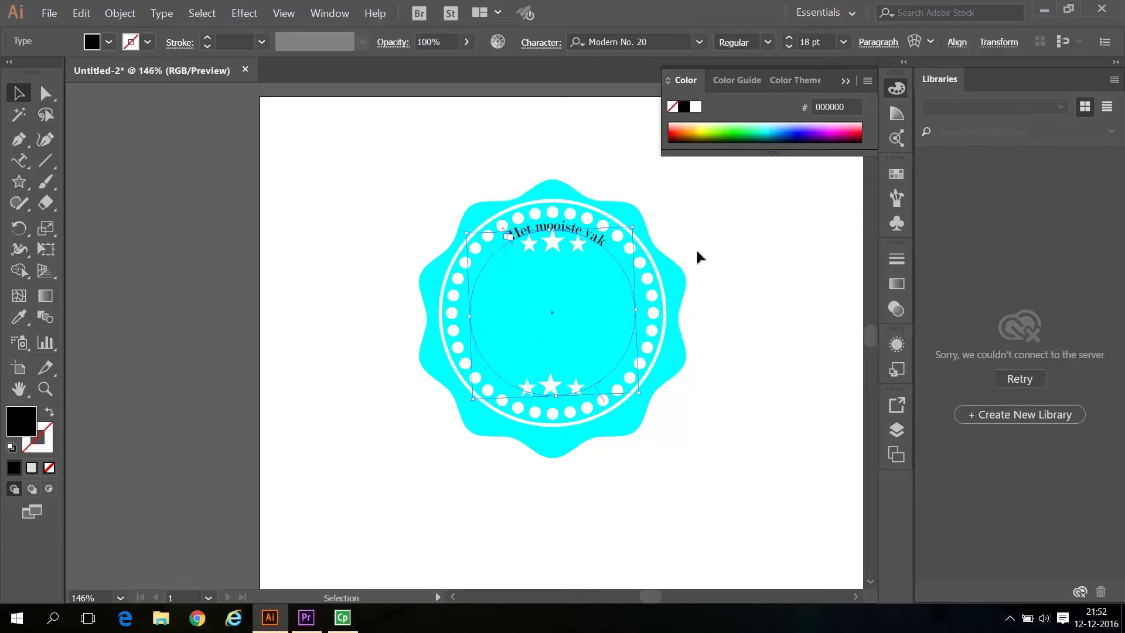
Step: Copy the curved text in place and flip the copy to the inside of the circle, reading upright along the bottom
click(82, 13)
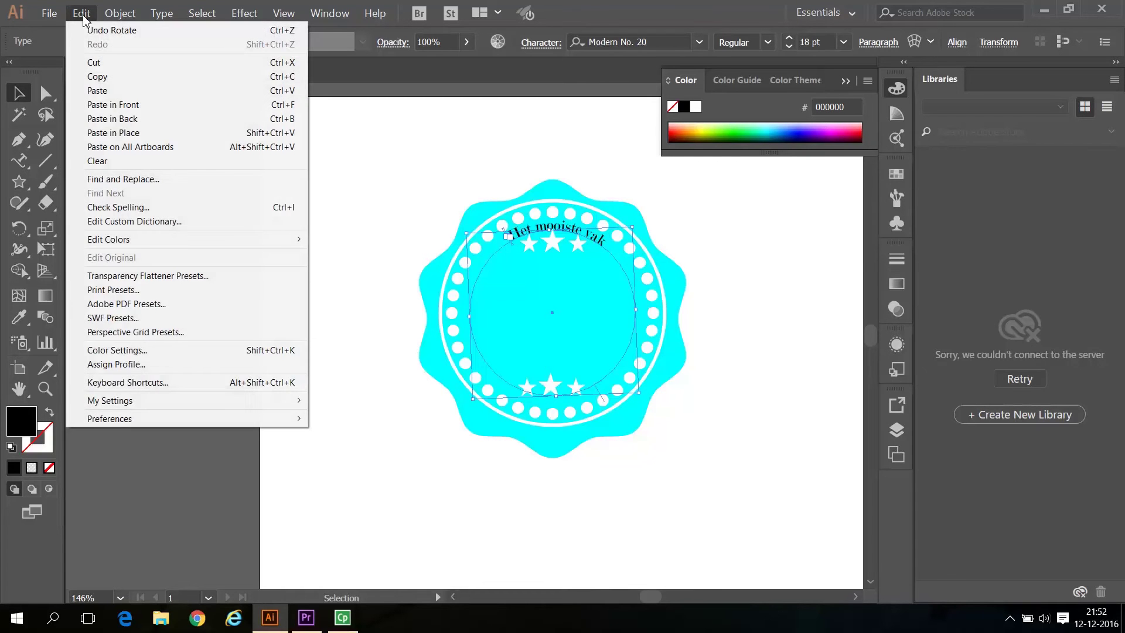
click(100, 78)
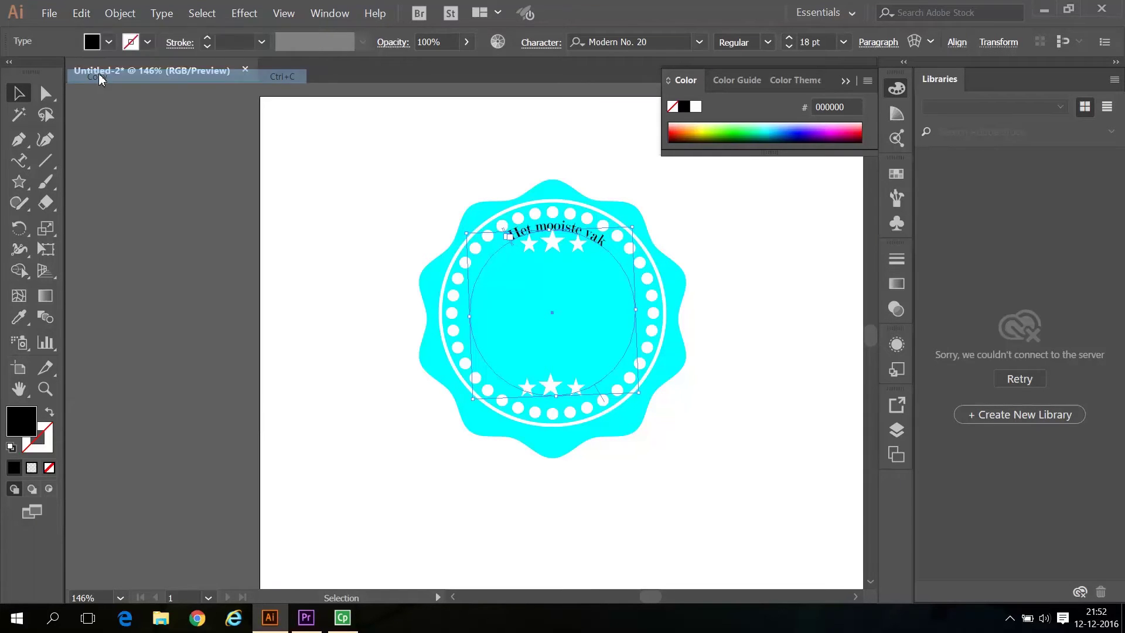
click(82, 14)
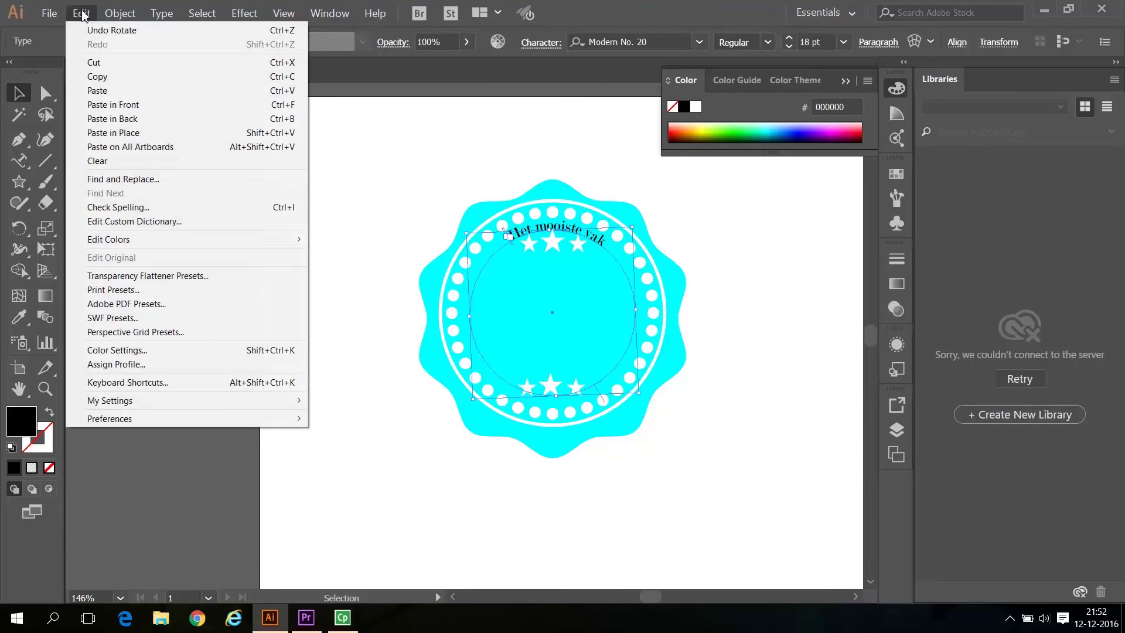
click(121, 134)
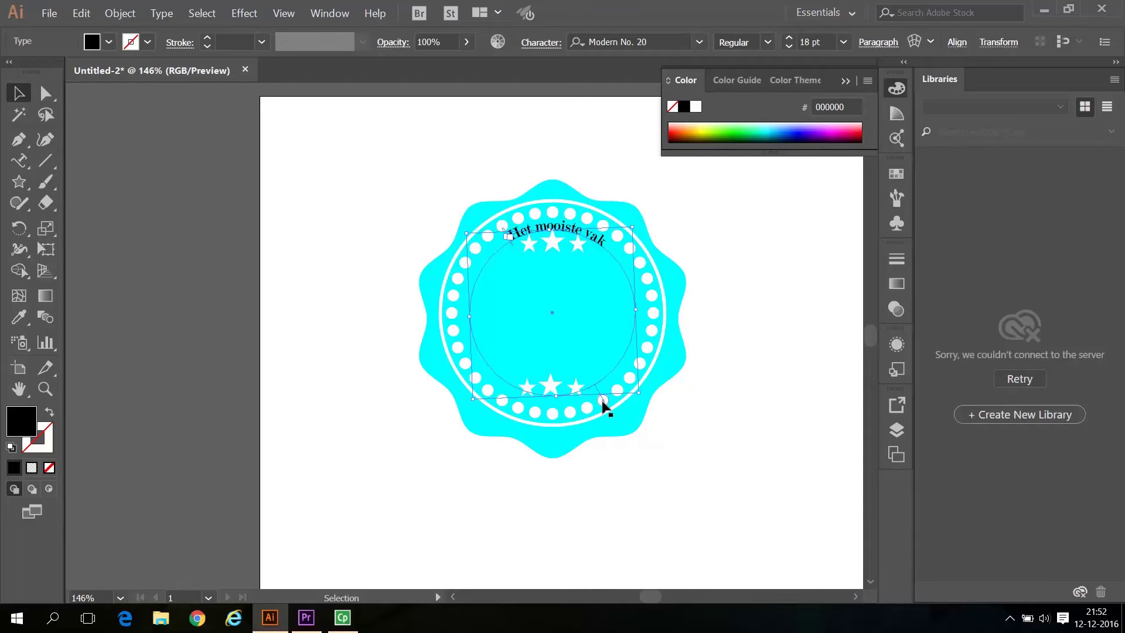
drag(598, 394, 506, 377)
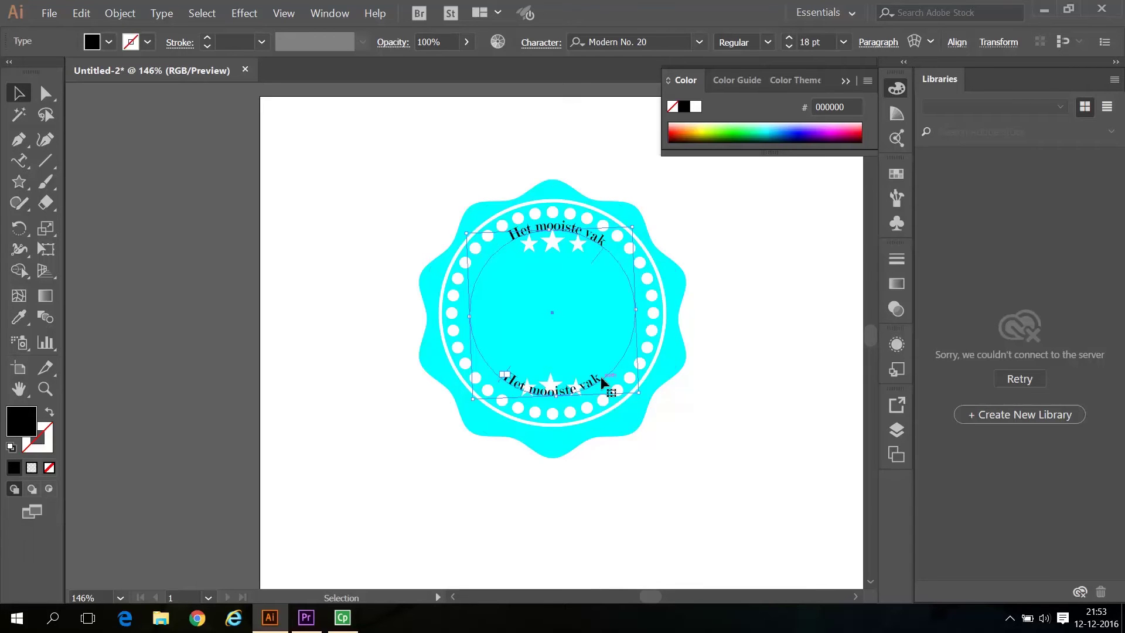
mouse_move(598, 378)
mouse_down()
mouse_move(425, 407)
mouse_move(596, 379)
mouse_up()
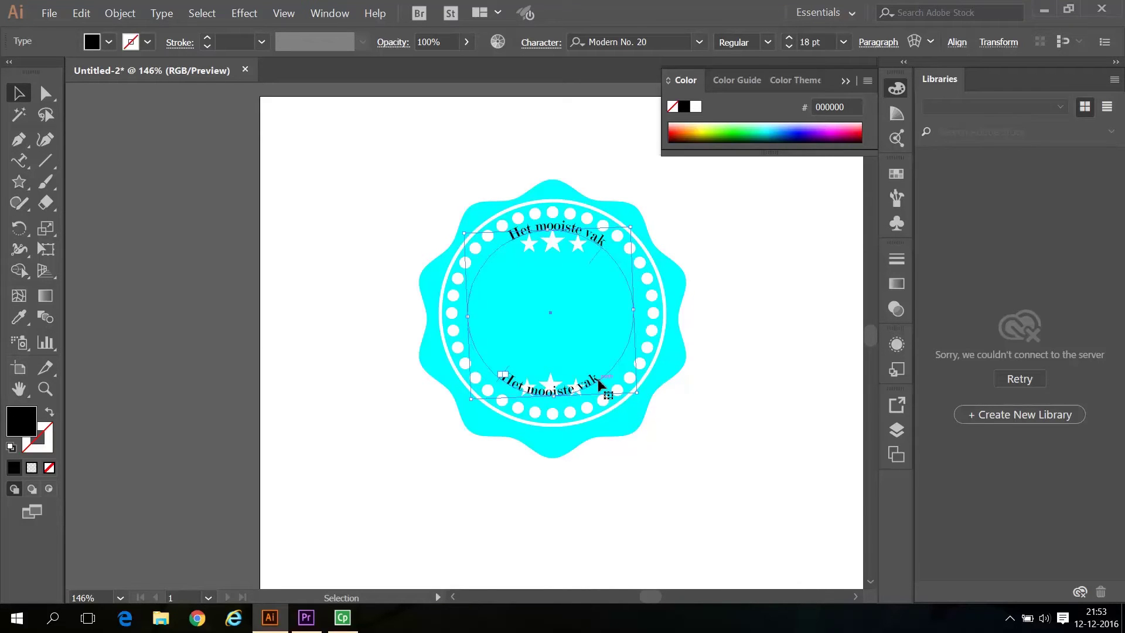
key(a)
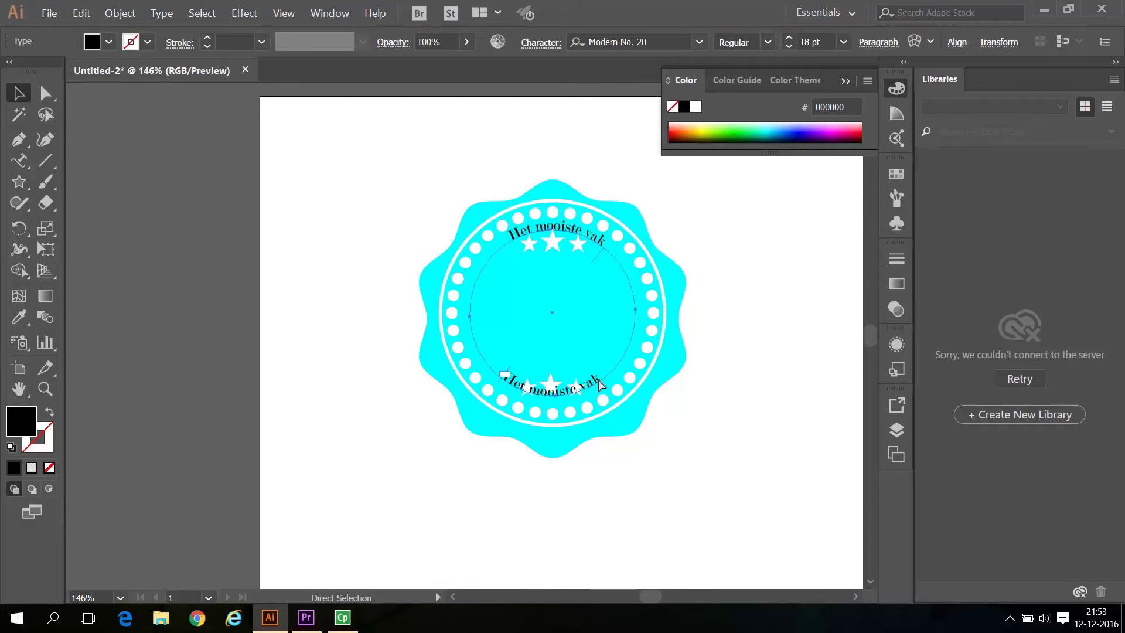
key(v)
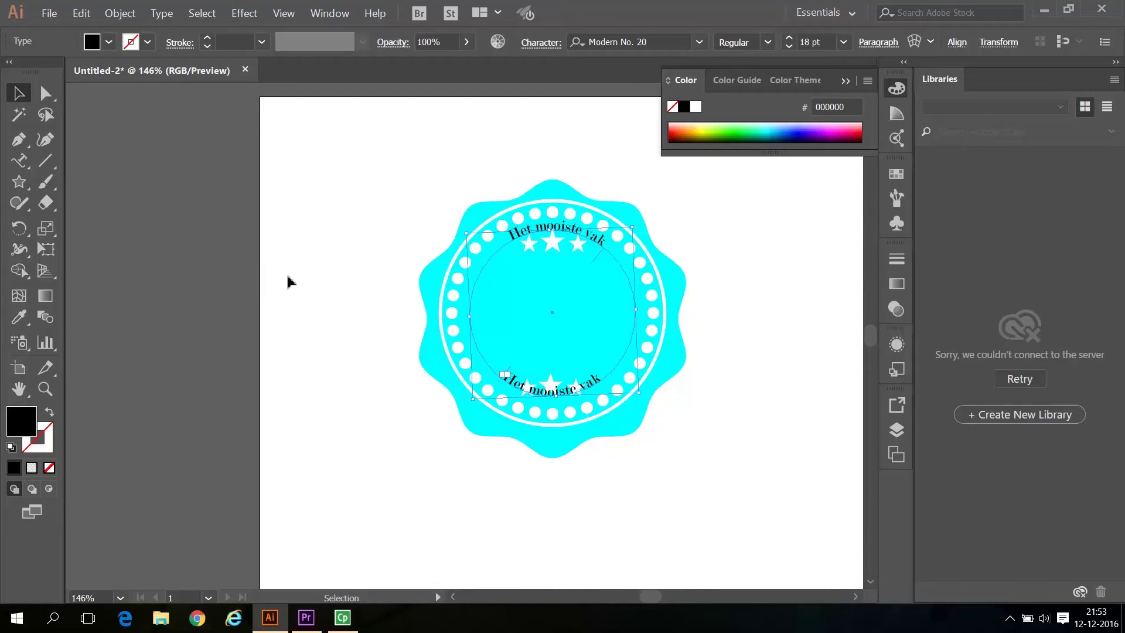
Step: Replace the bottom curved text with "Elzendaalcollege" and choose a font size of 24 pt
click(23, 163)
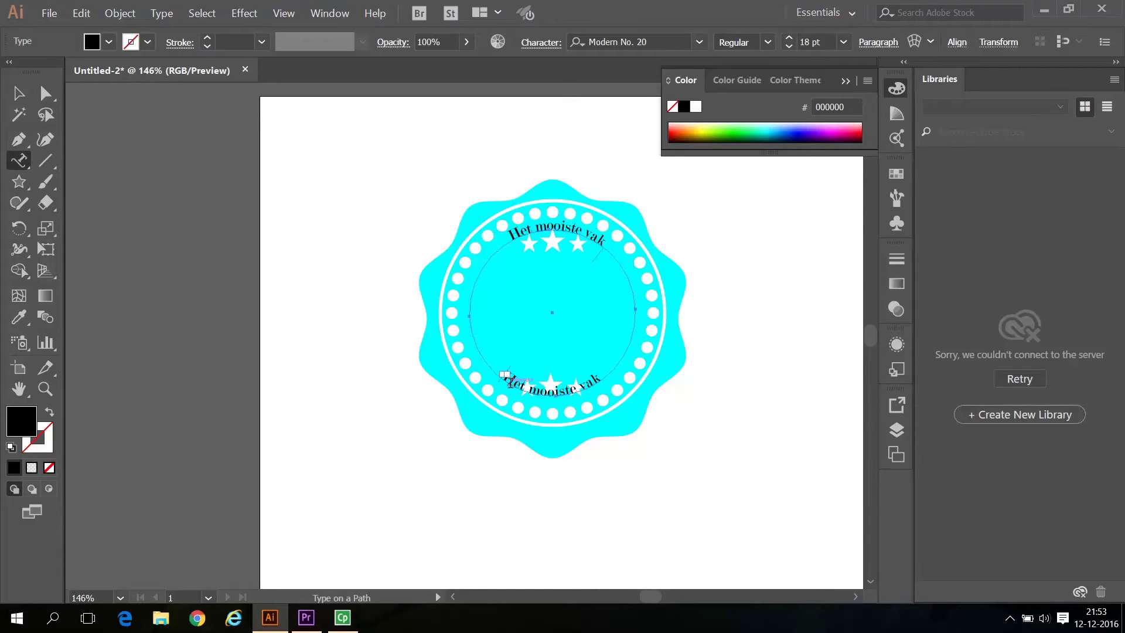
click(510, 381)
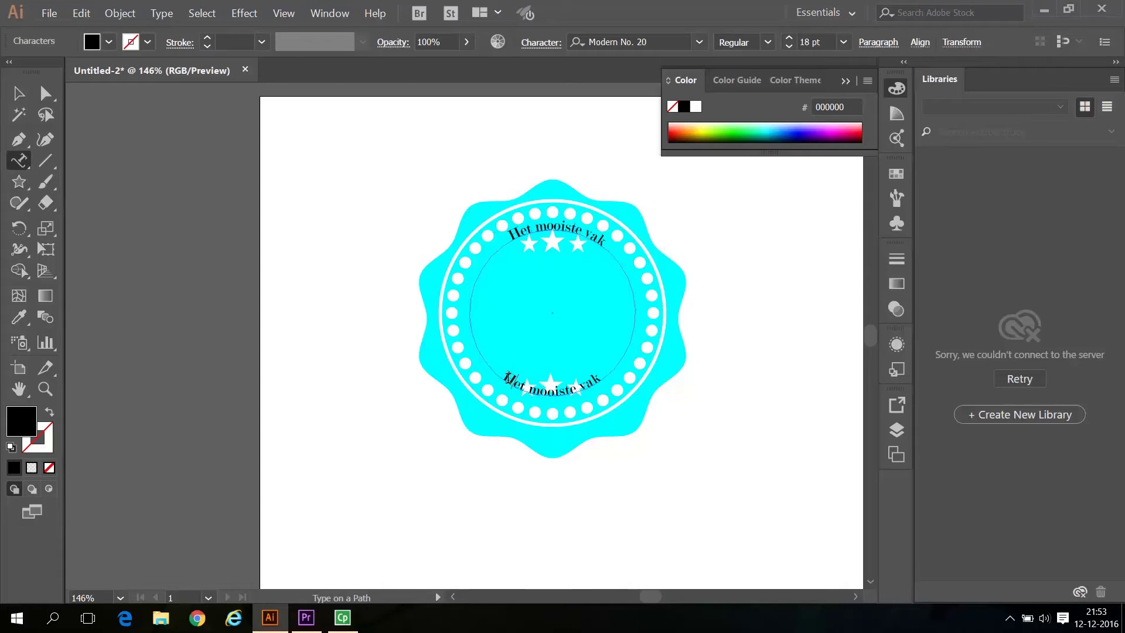
drag(509, 382, 600, 379)
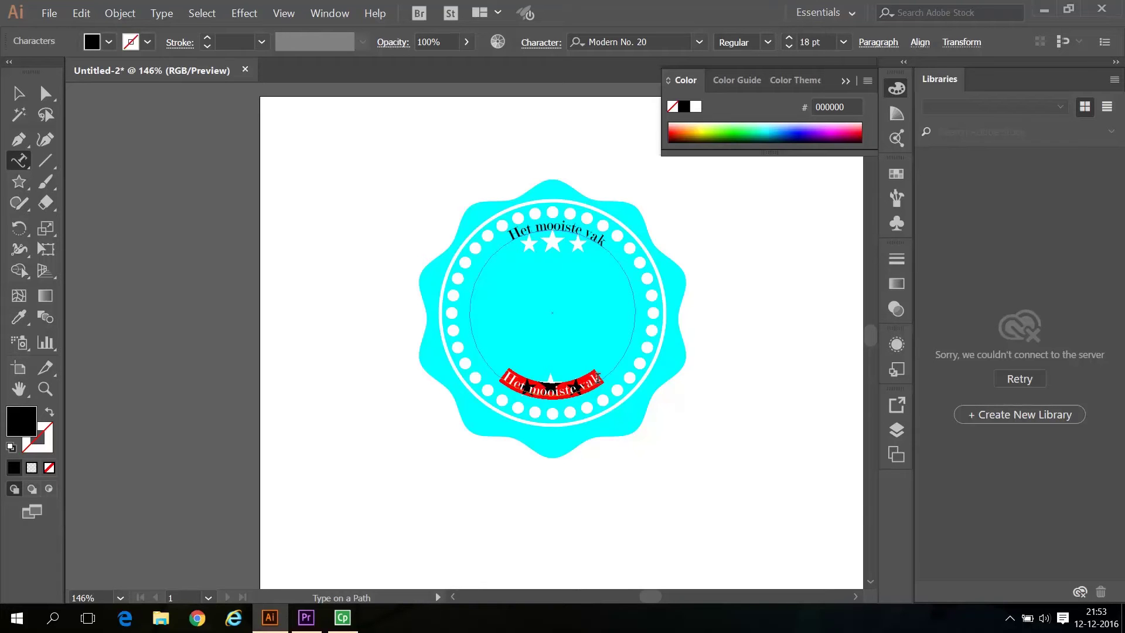
text(Elzend)
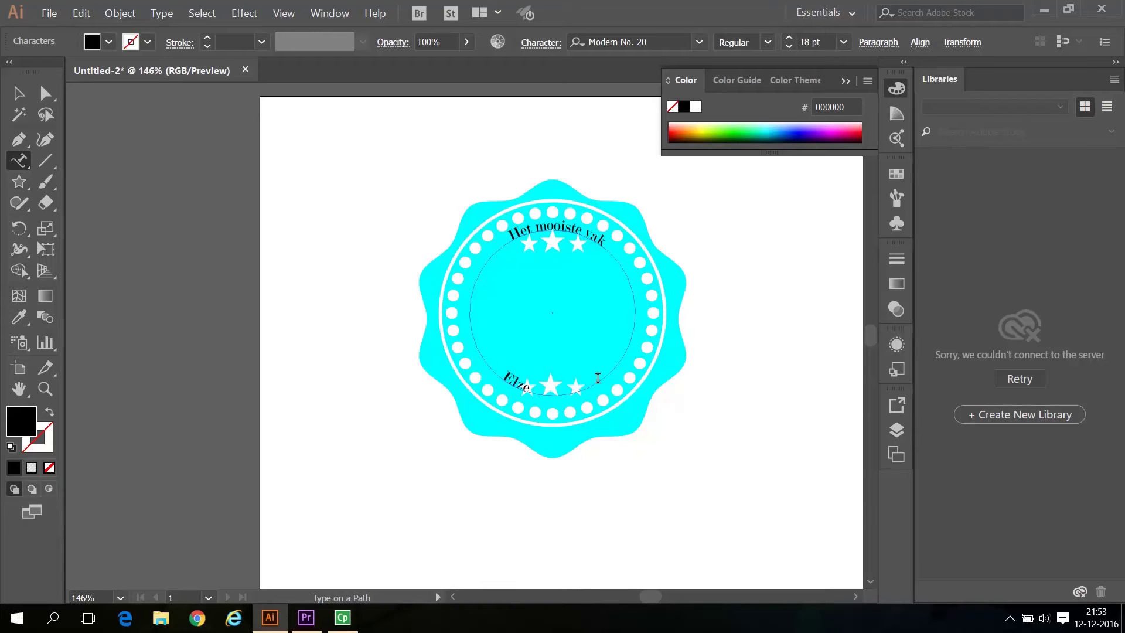
text(aalcollege)
click(846, 38)
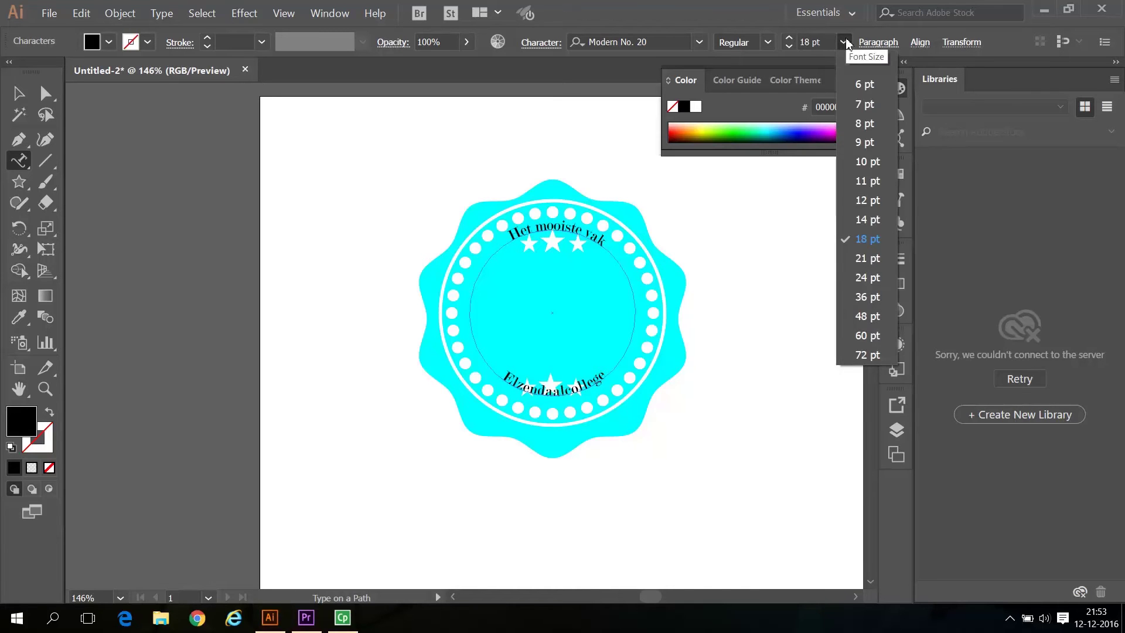
click(864, 282)
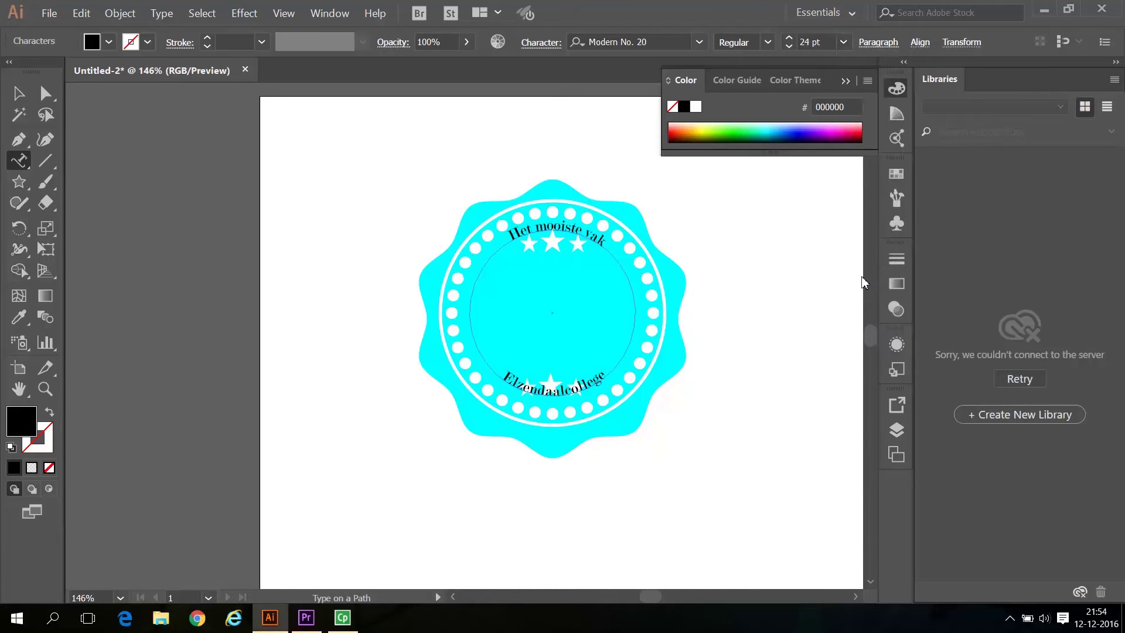
Step: Compare the bottom curved text "Elzendaalcollege" at 24 pt and 36 pt, and settle on 24 pt
drag(609, 369, 507, 378)
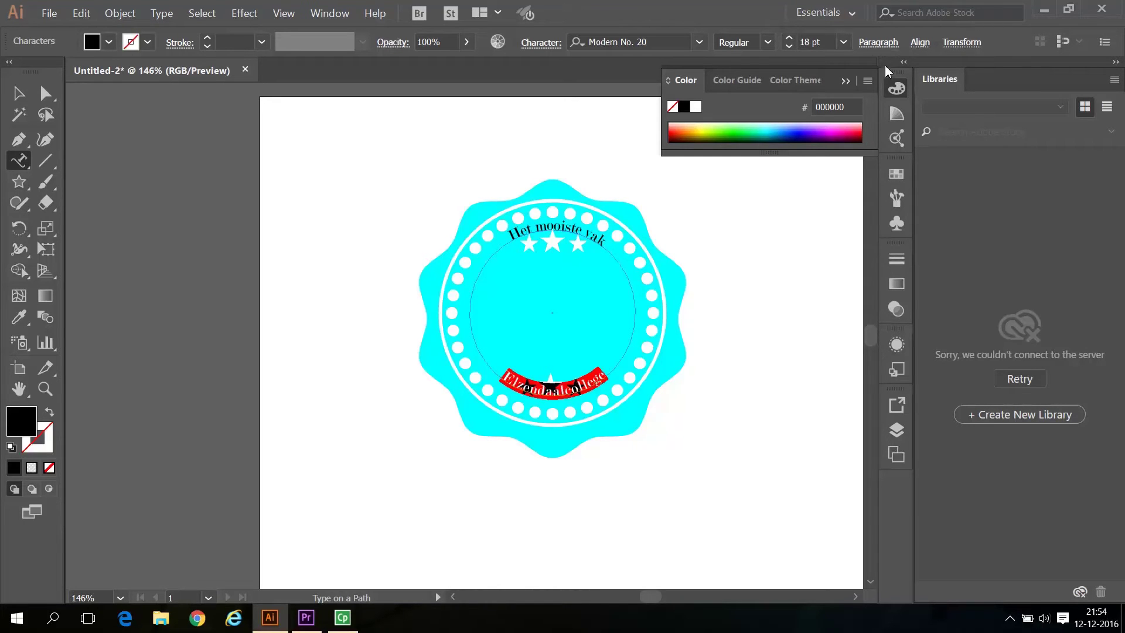
click(844, 41)
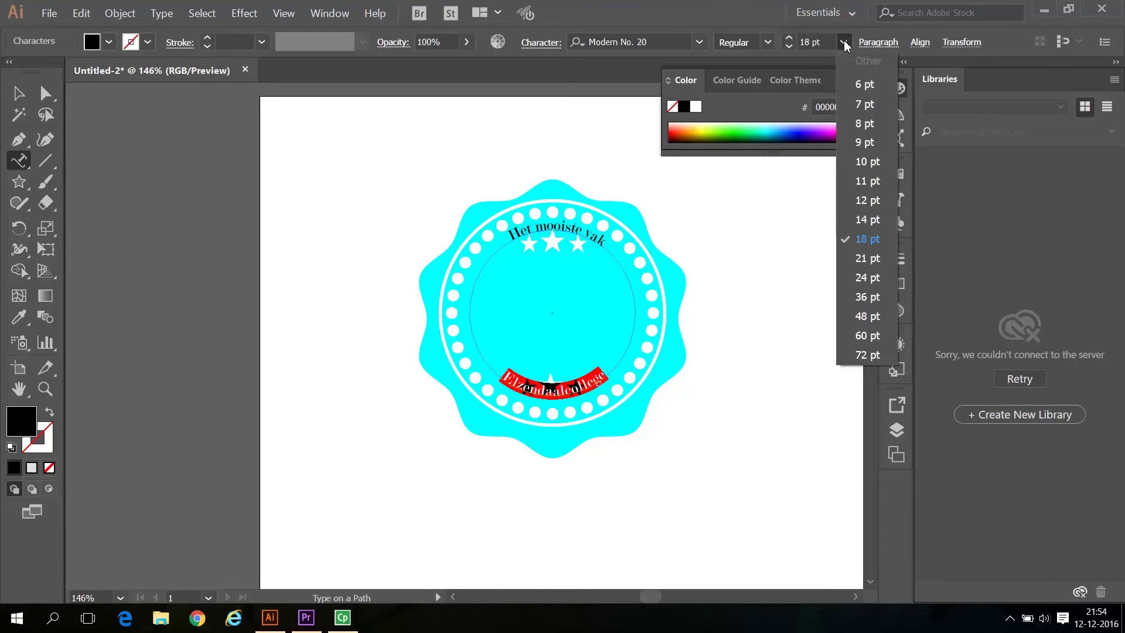
click(864, 277)
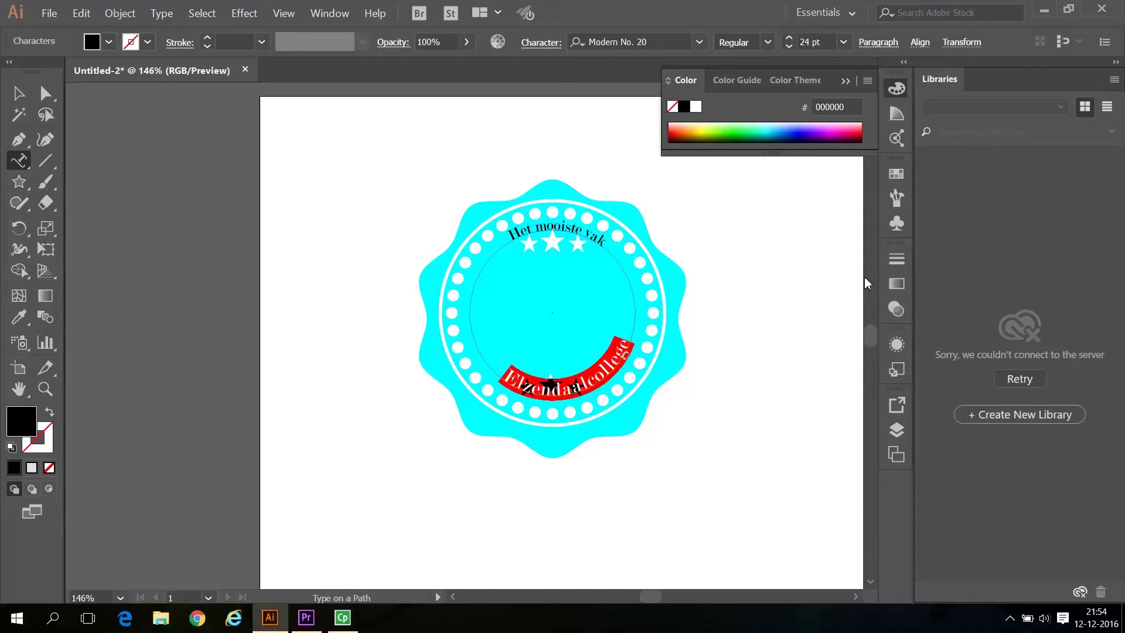
click(845, 42)
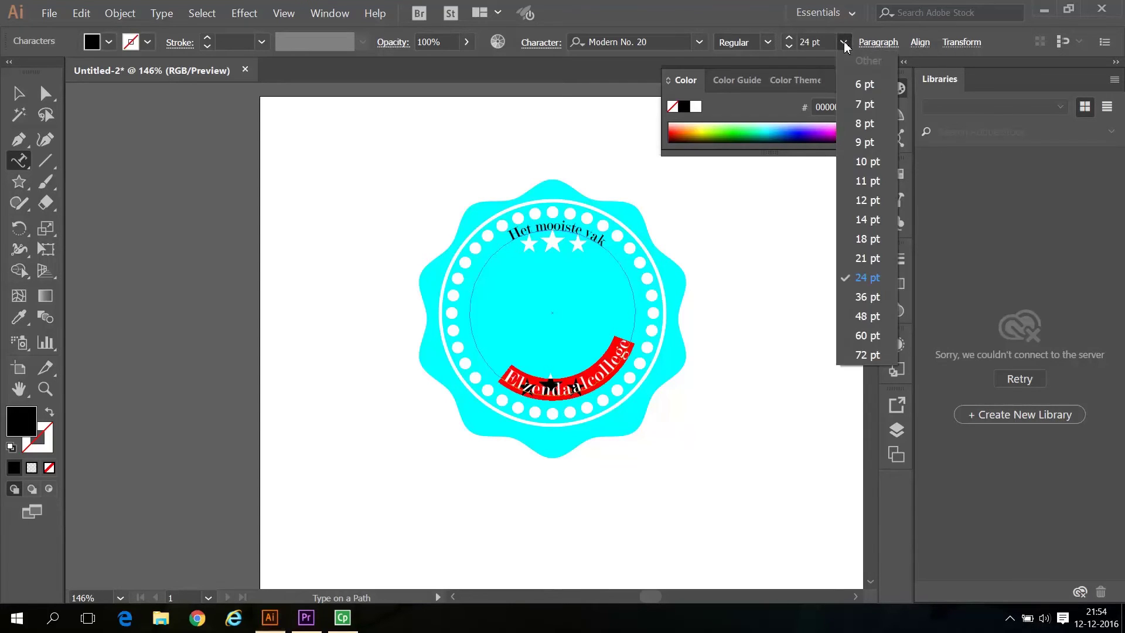
click(867, 296)
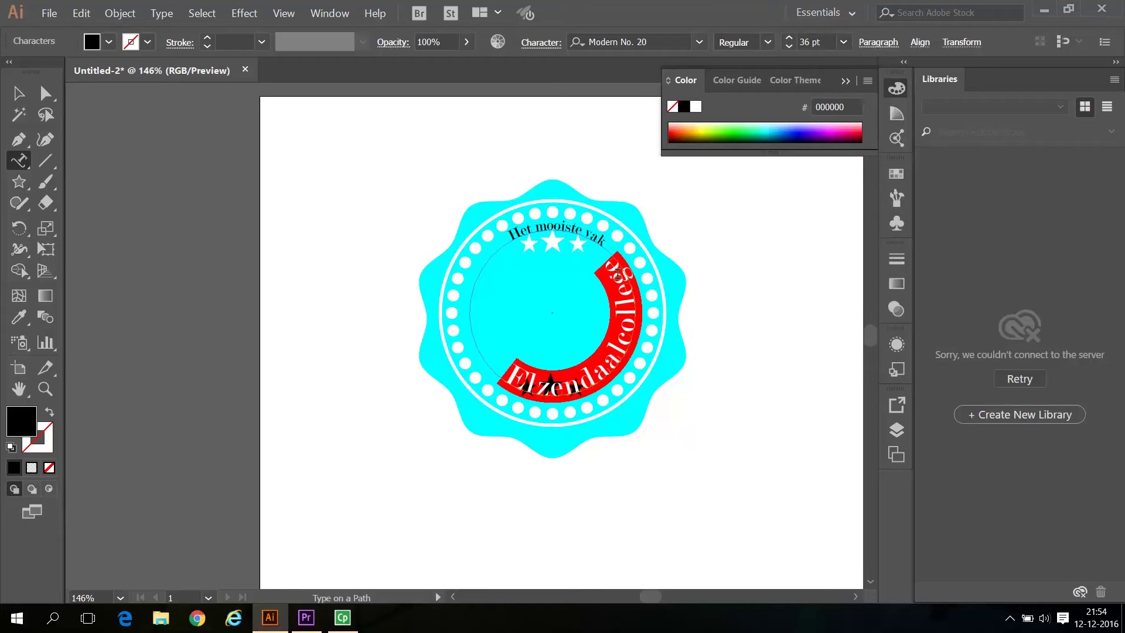
click(844, 42)
click(868, 278)
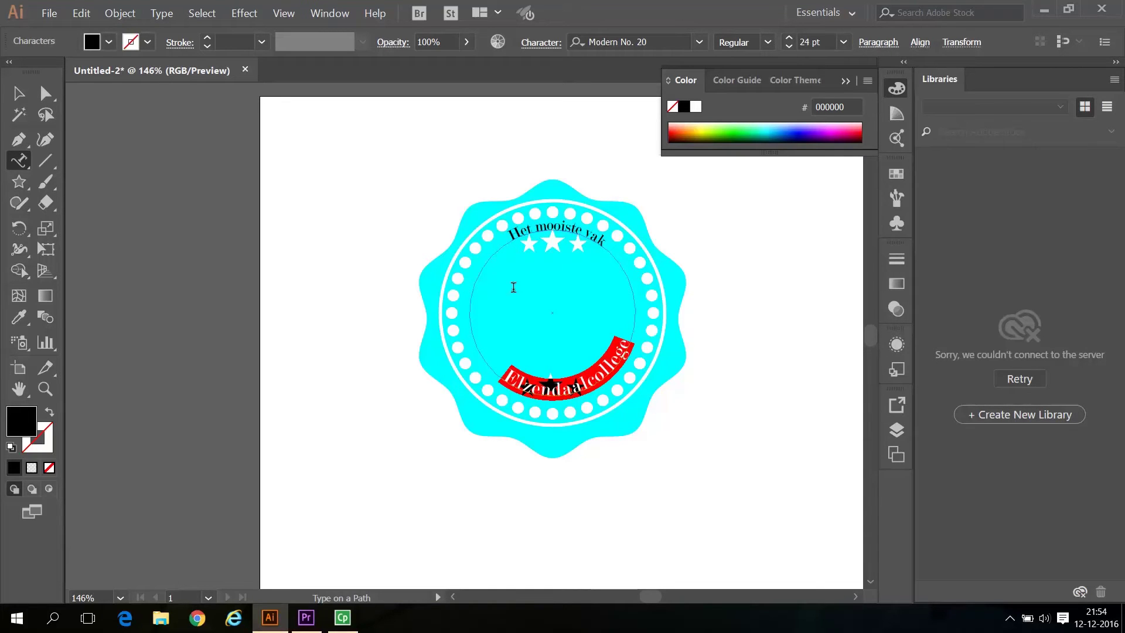
Step: Rotate the bottom curved text clockwise to centre it at the badge's bottom, and scale it up to about 27.56 pt
click(18, 92)
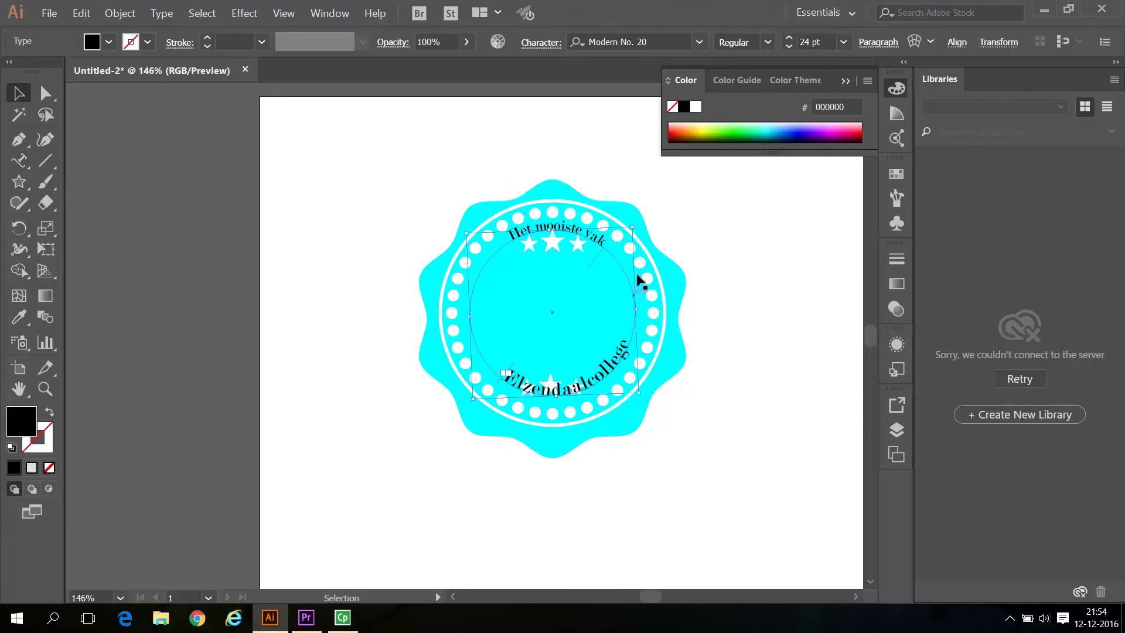
drag(631, 223, 638, 253)
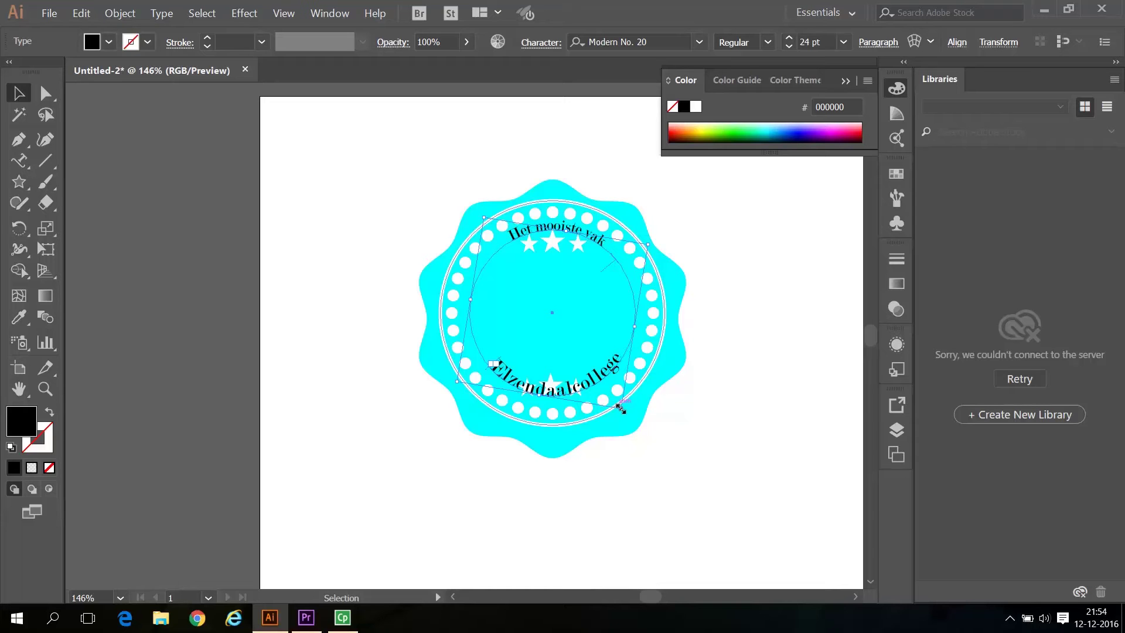
drag(620, 406, 647, 424)
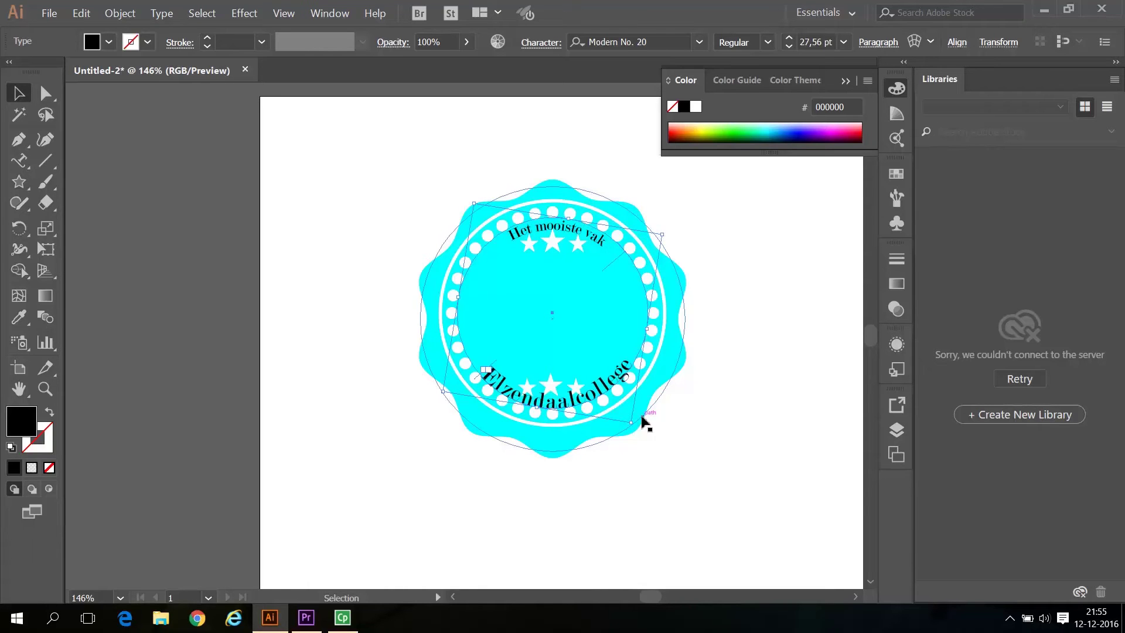
click(684, 417)
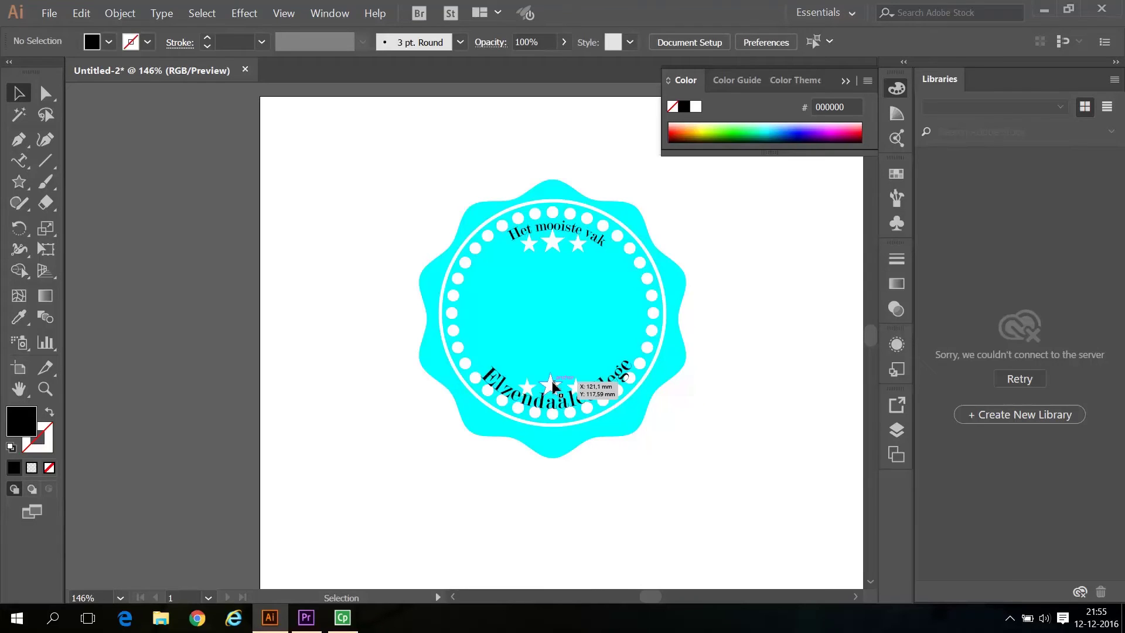
Step: Move the three bottom stars together slightly upward so they clear the "Elzendaalcollege" text
drag(534, 389, 528, 388)
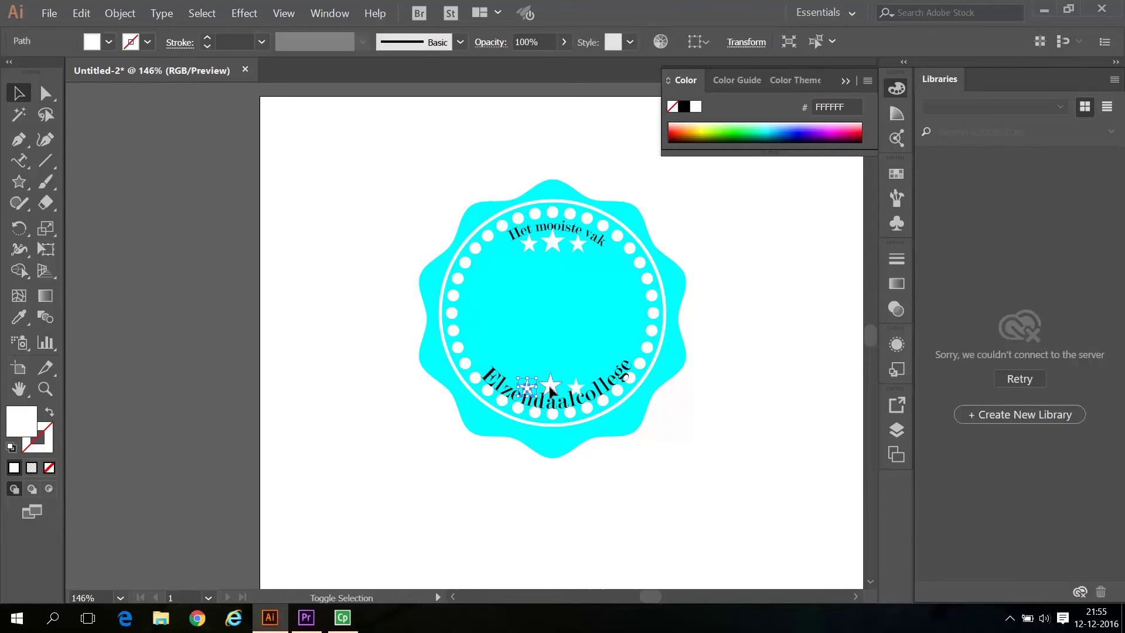
shift+click(551, 384)
shift+click(574, 386)
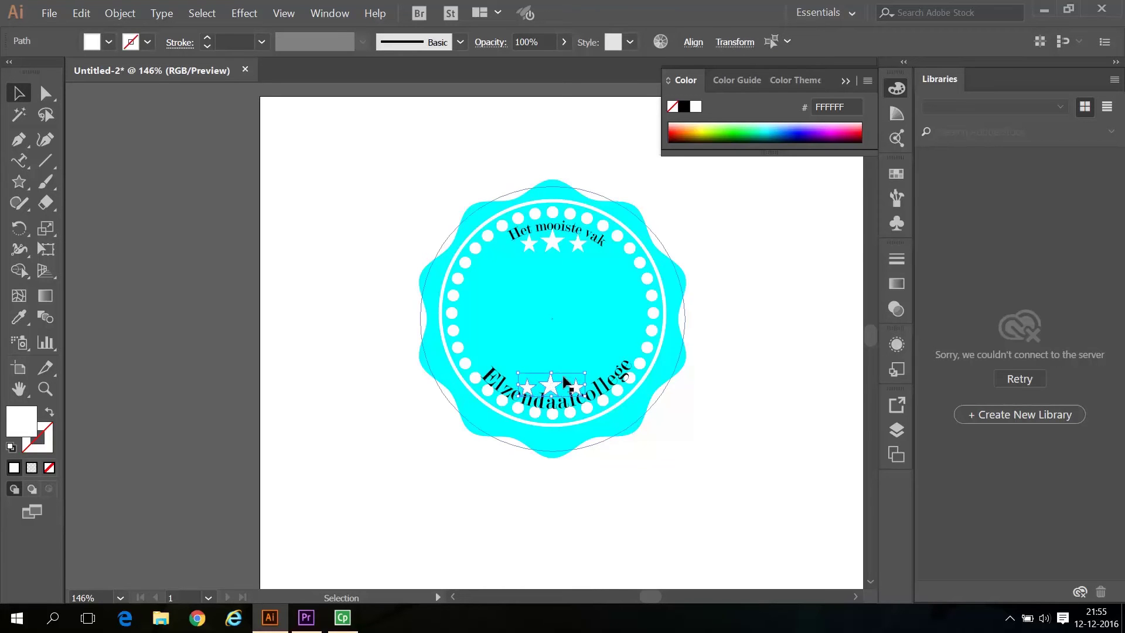
drag(555, 387, 552, 374)
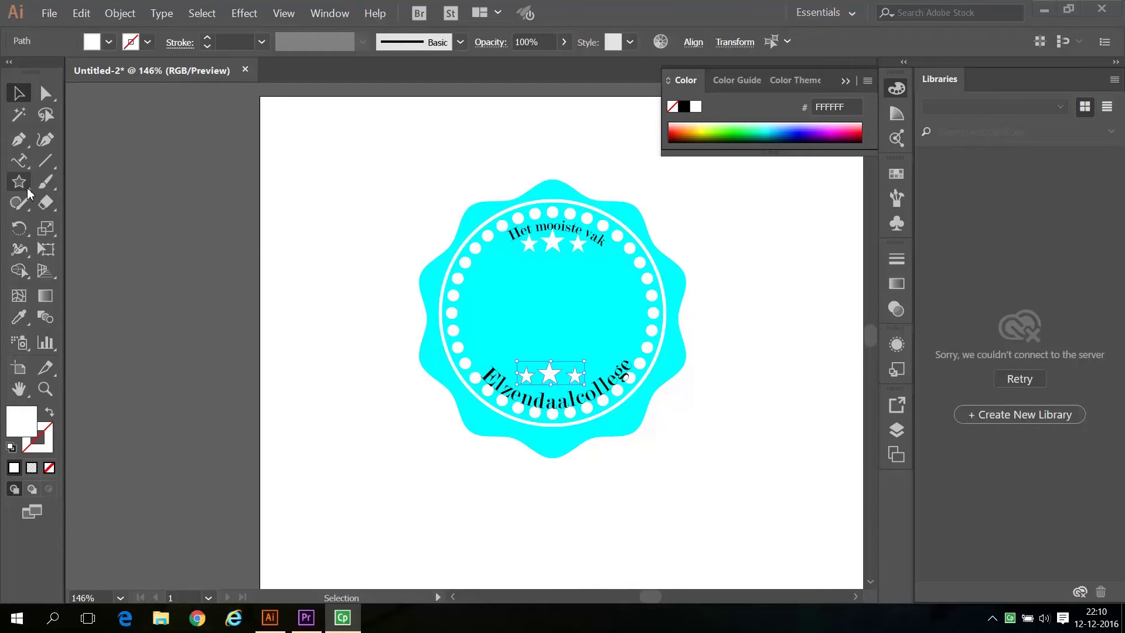
Step: Draw a wide white banner rectangle from the badge's centre, extending past both sides, and a small upright rectangle overlapping its left end
drag(27, 188, 59, 180)
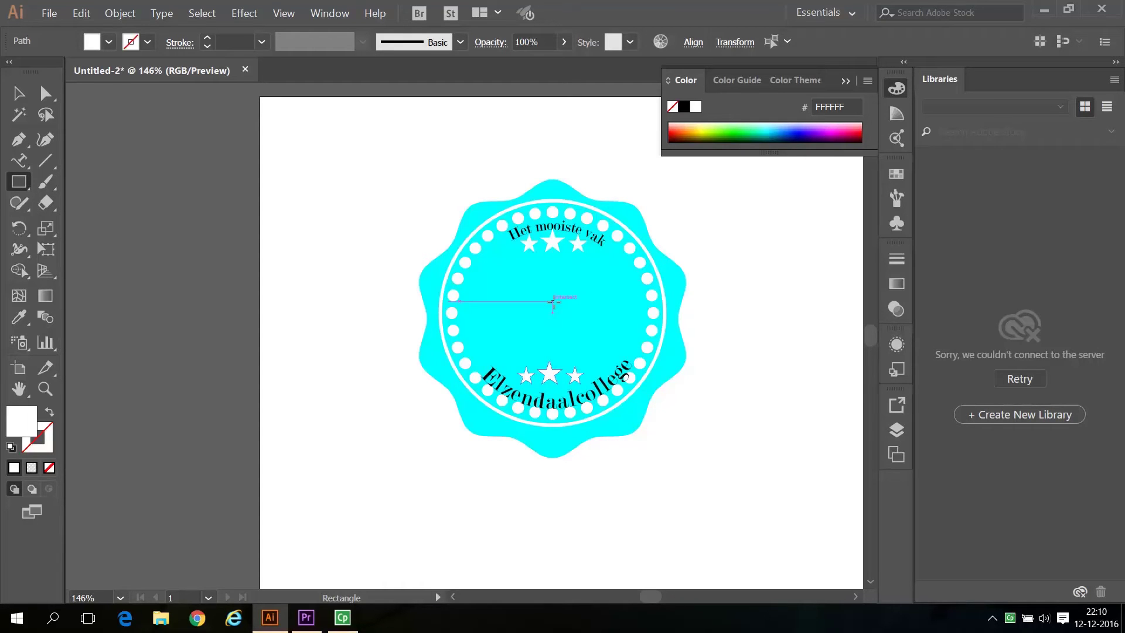
drag(554, 302, 721, 267)
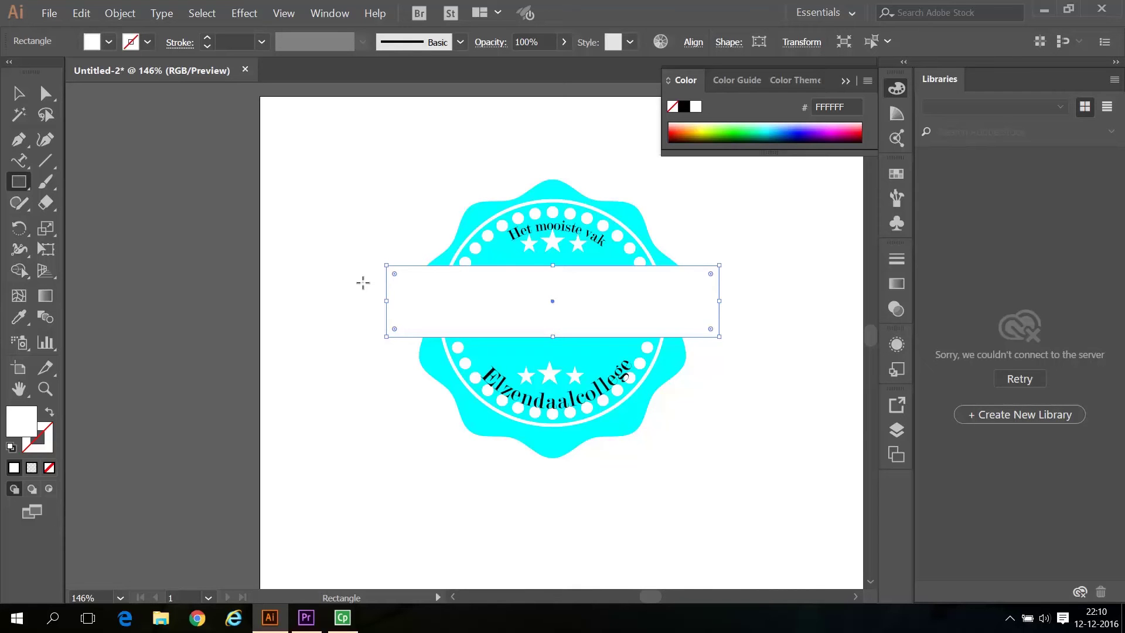
drag(367, 283, 410, 365)
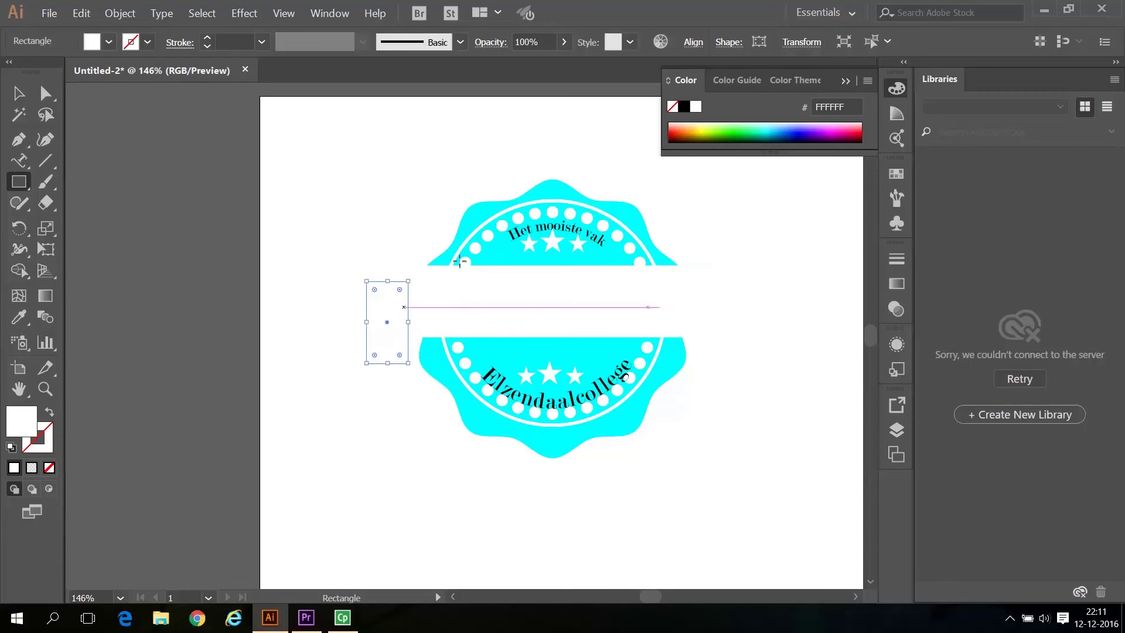
Step: Fill the small end rectangle and the wide banner rectangle with the same light orange swatch
click(898, 174)
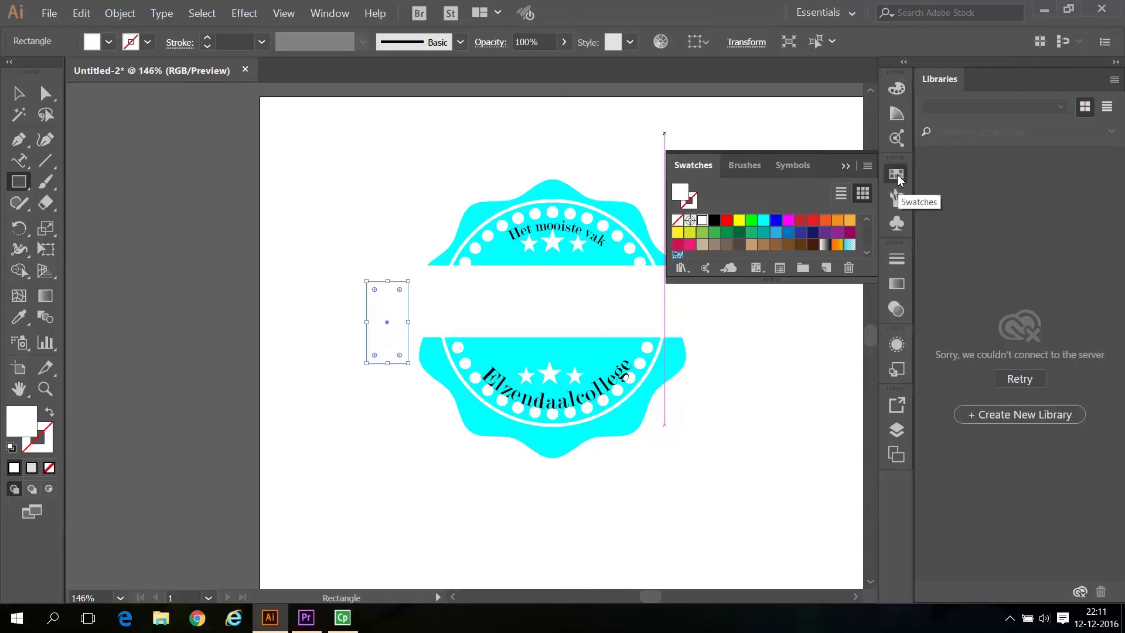
click(849, 221)
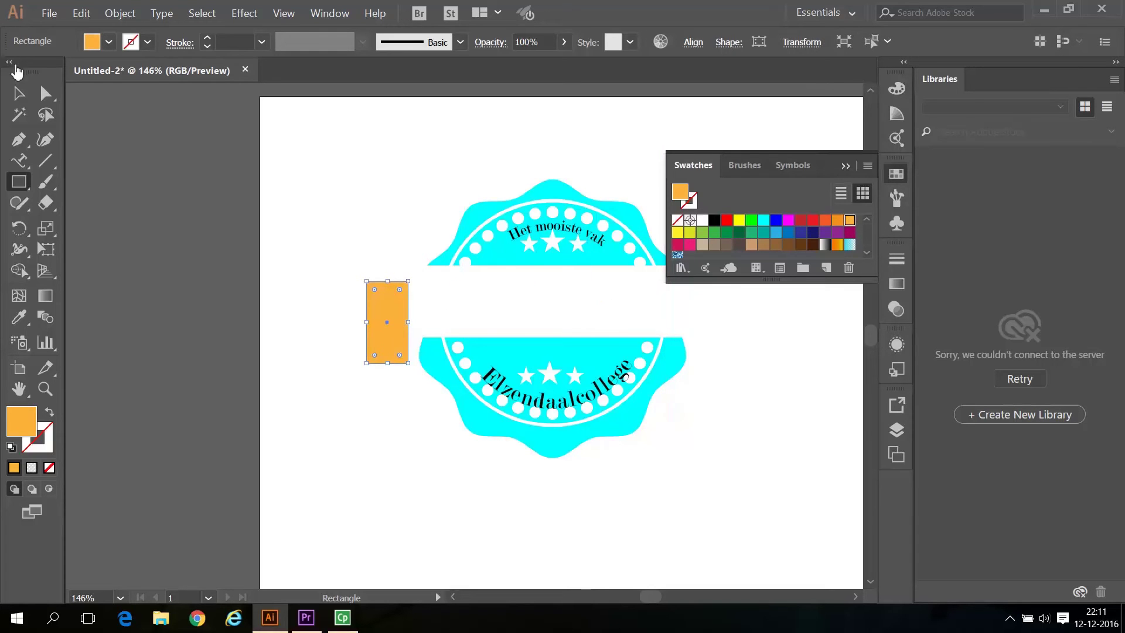
click(15, 94)
click(470, 282)
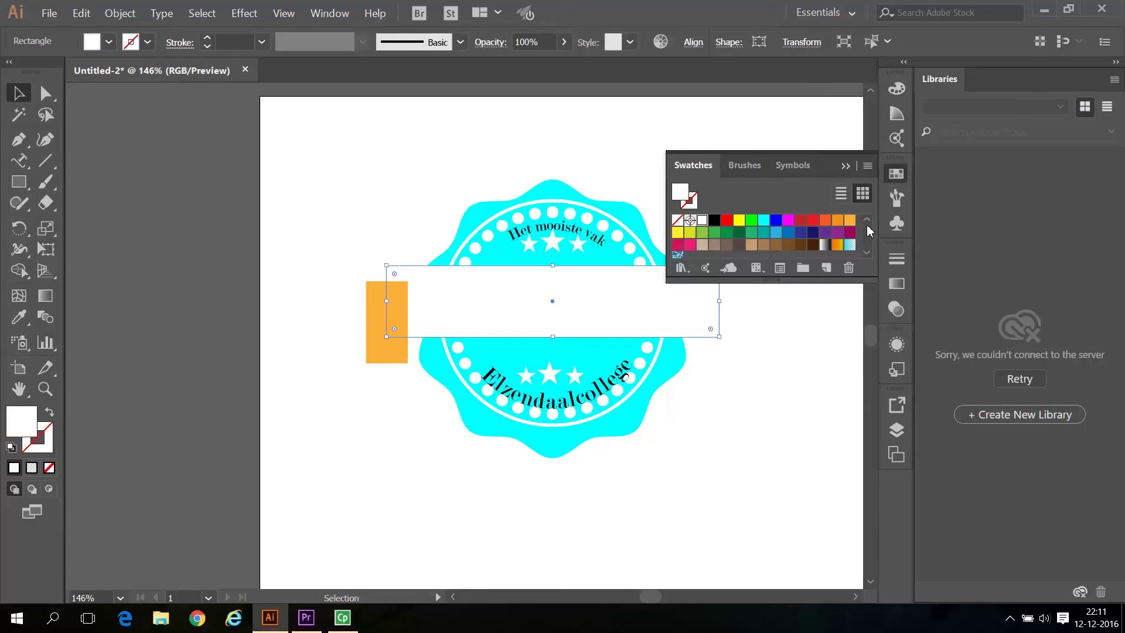
click(849, 221)
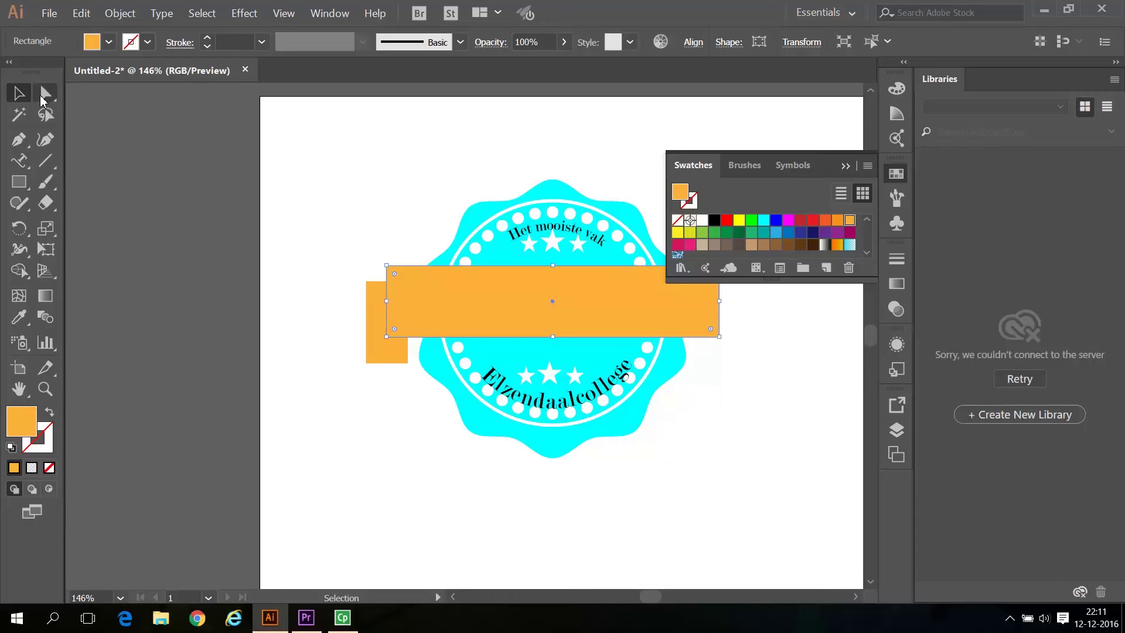
Step: Add an anchor point midway on the small rectangle's outer left edge and move it inward to form a ribbon notch
click(378, 351)
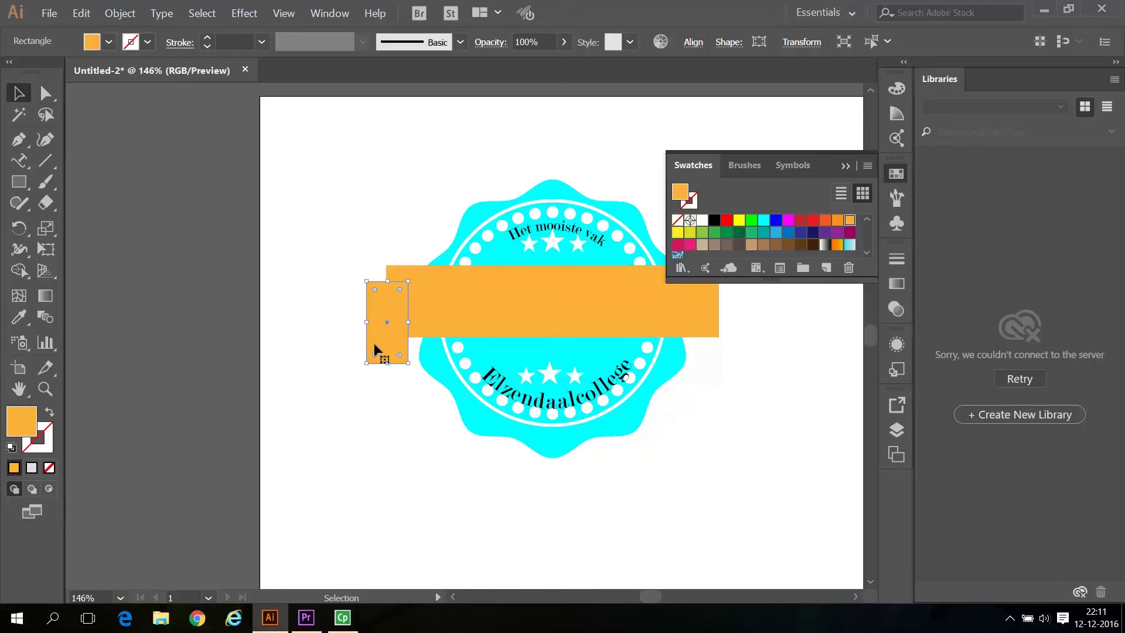
click(19, 144)
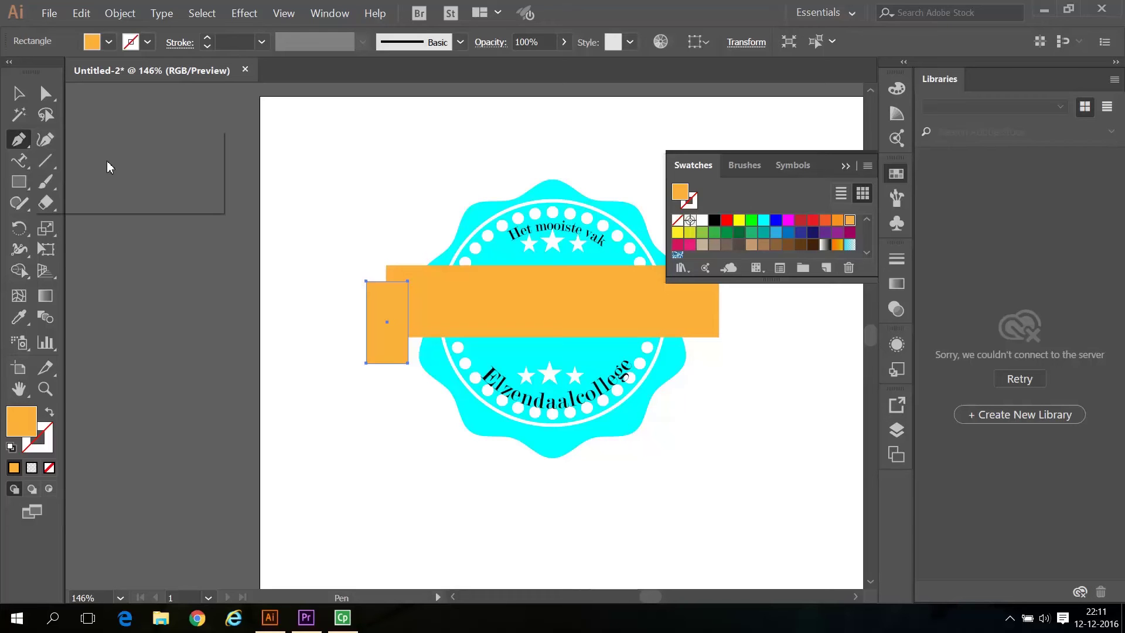
key(plus)
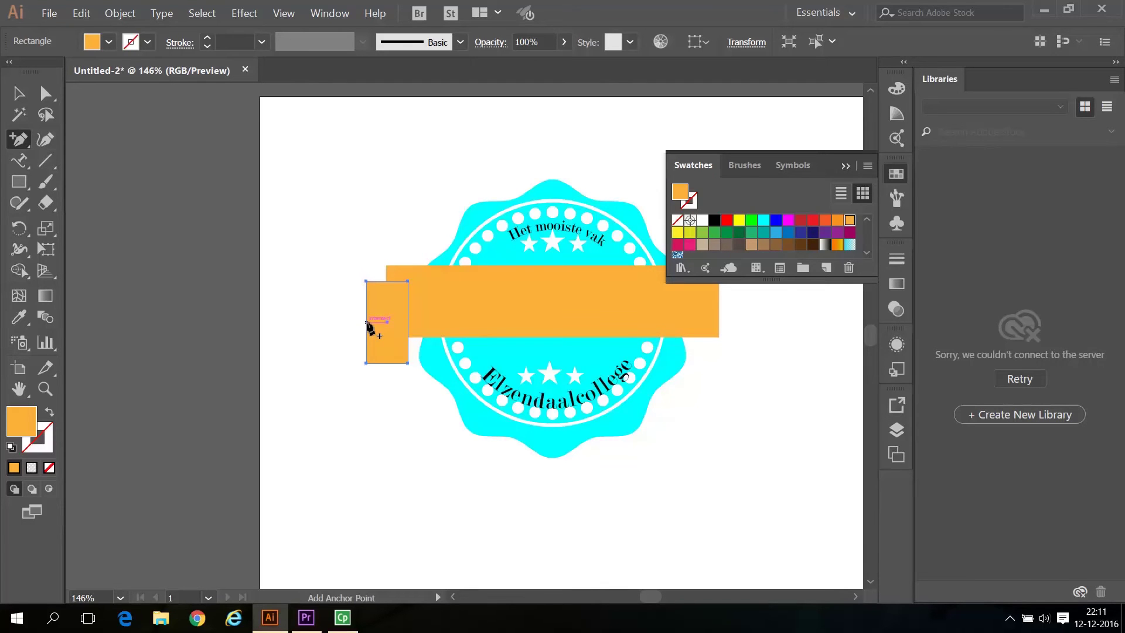
click(367, 321)
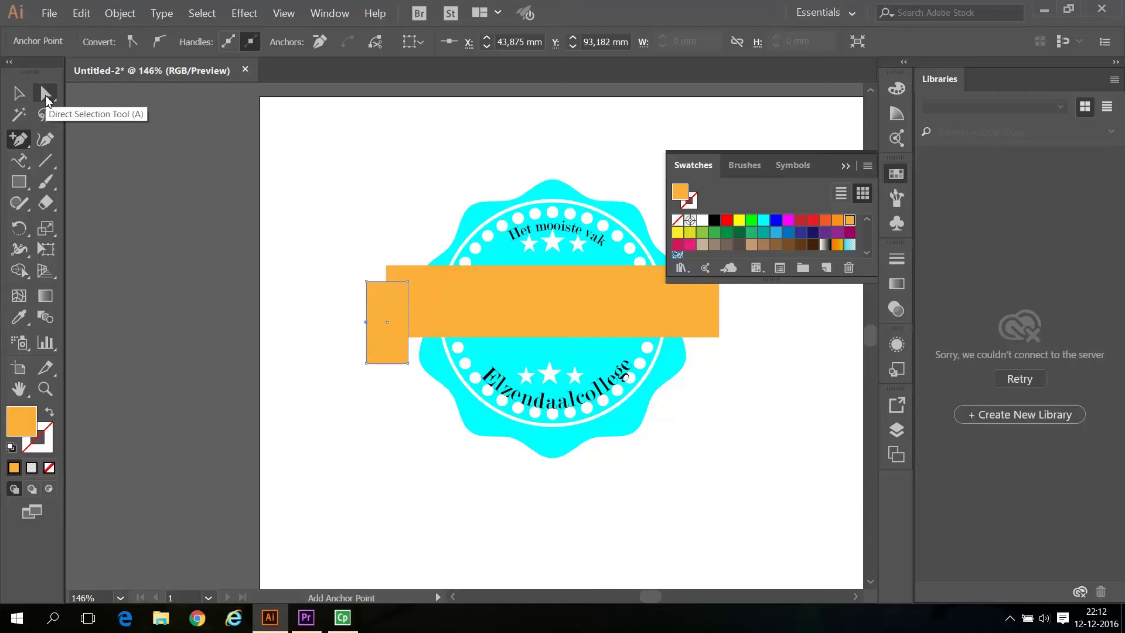
click(45, 95)
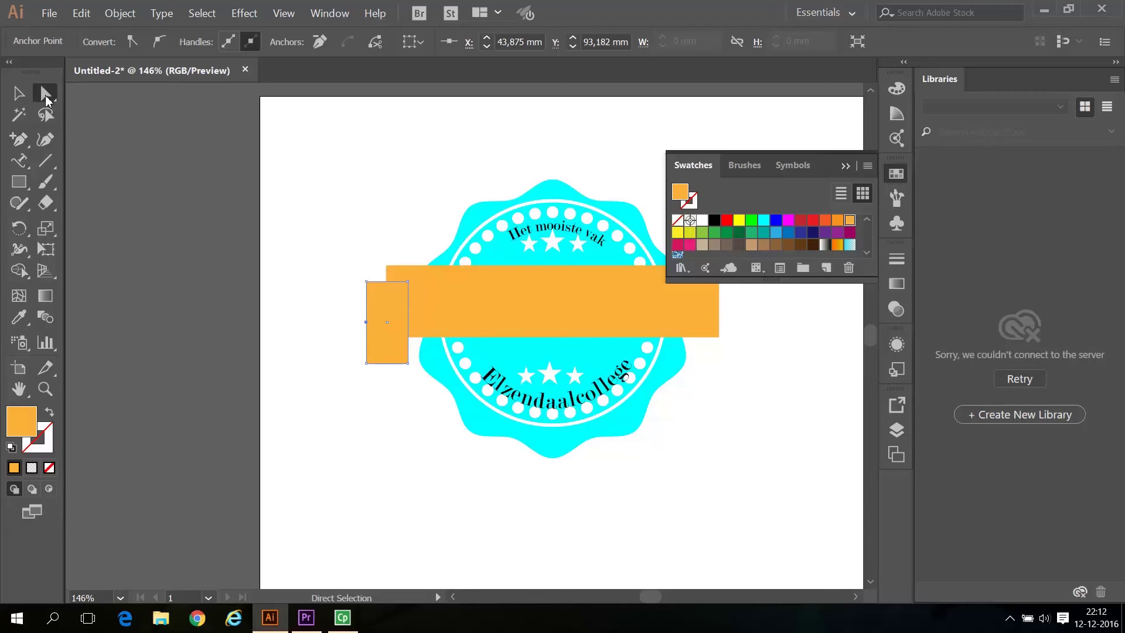
drag(368, 326, 379, 326)
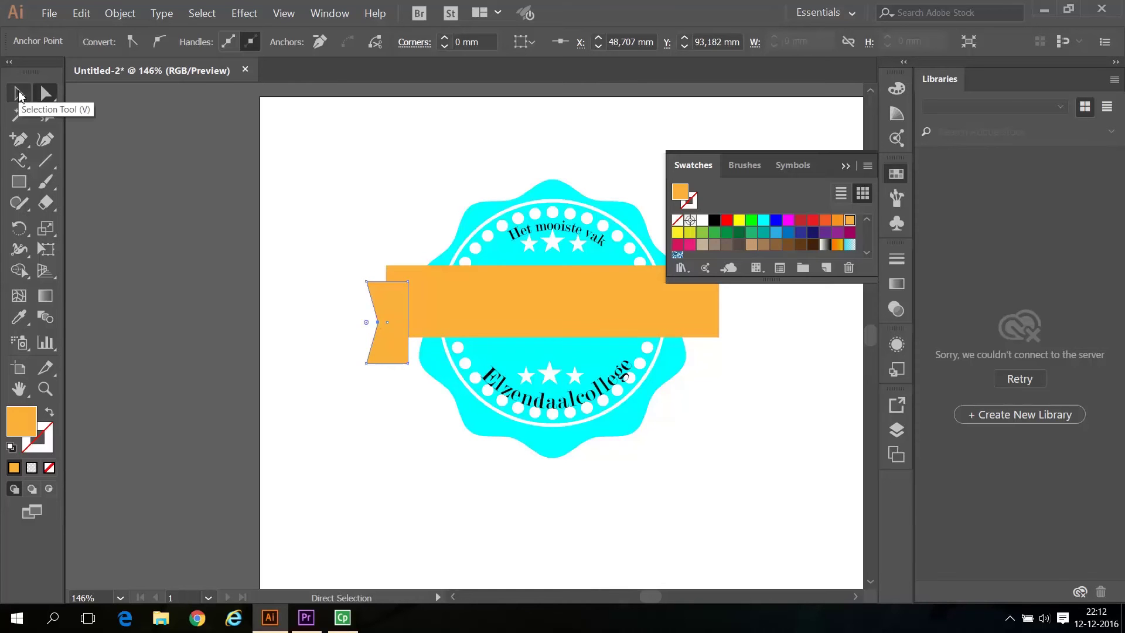
Step: Copy the notched ribbon tail about 136 mm horizontally to the banner's right end and rotate the copy half a turn so its notch faces outward
click(19, 96)
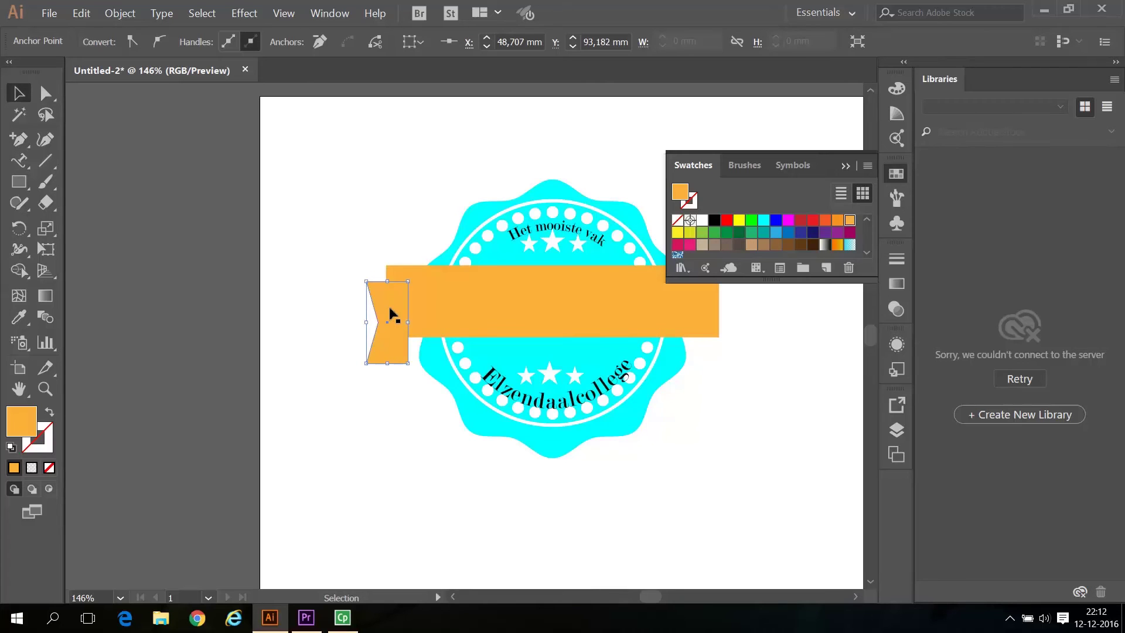
drag(391, 313, 719, 319)
key(alt)
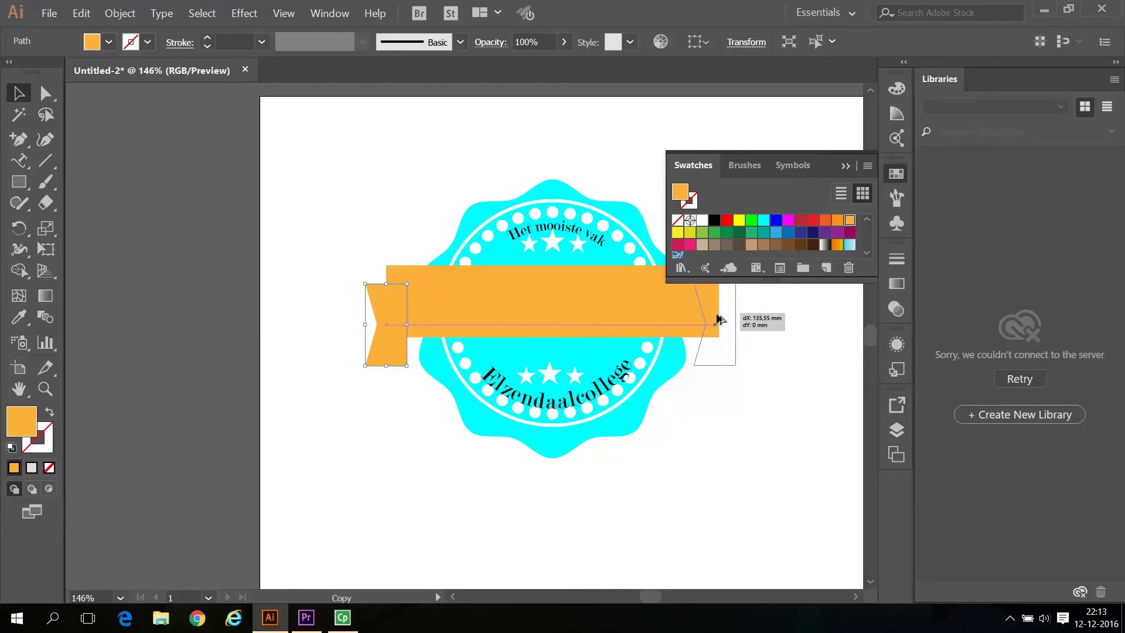
drag(718, 319, 718, 320)
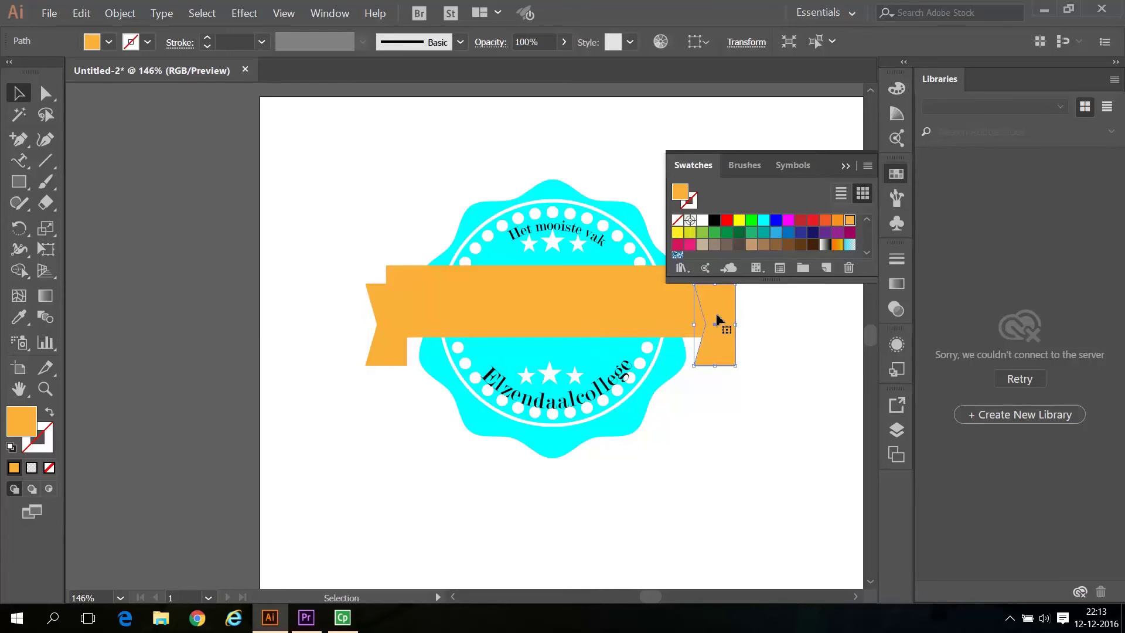
click(844, 166)
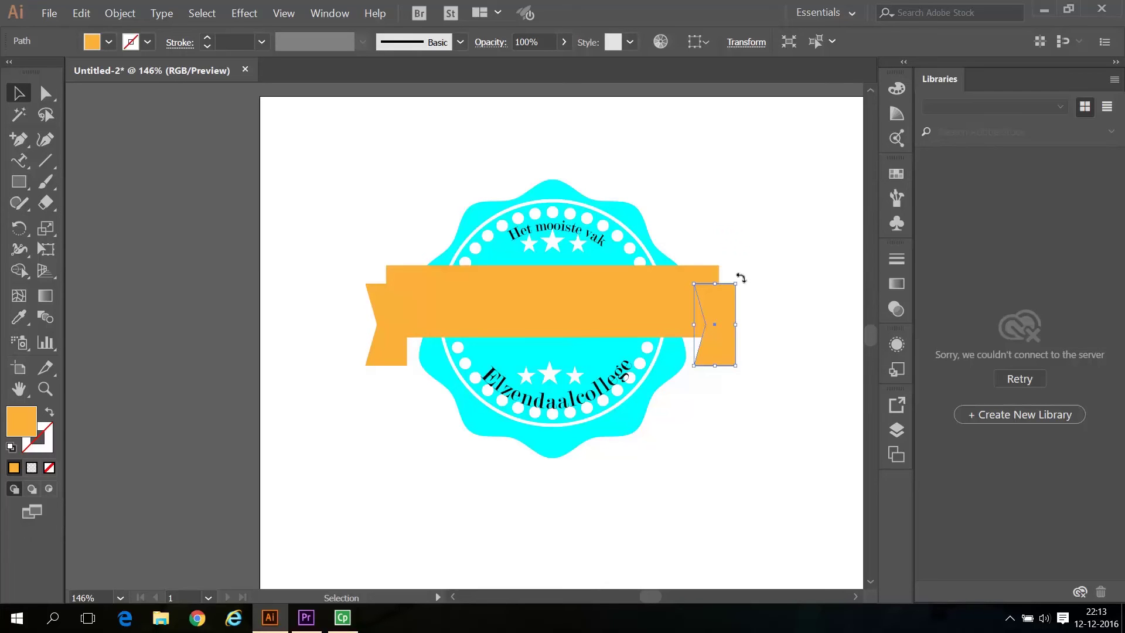
drag(740, 281, 679, 391)
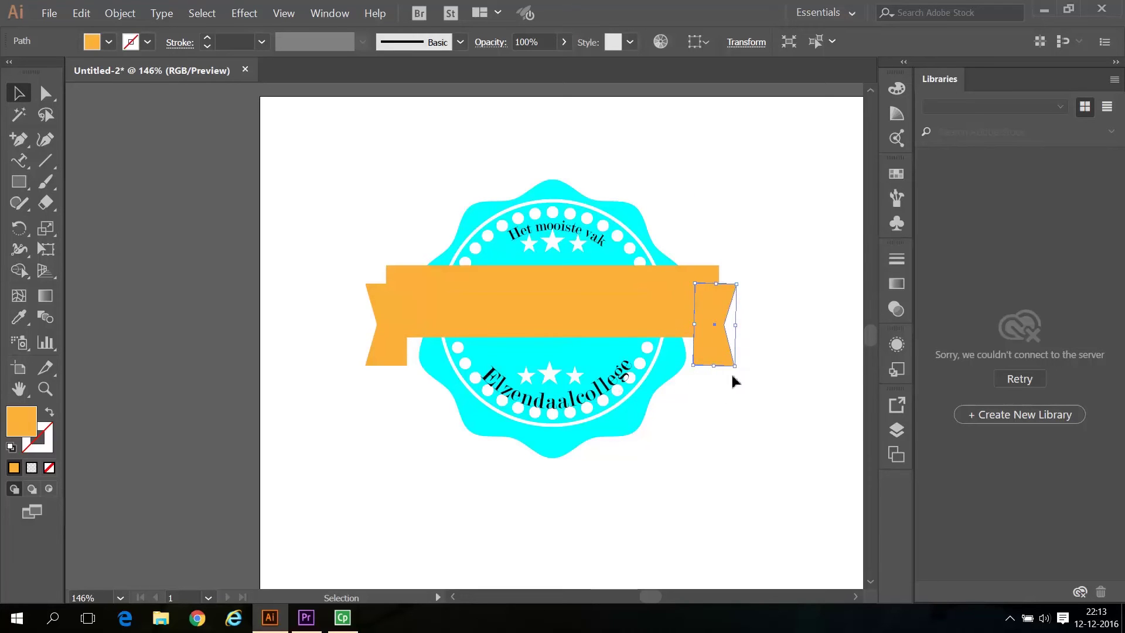
Step: Tilt the right ribbon tail slightly clockwise and the left ribbon tail slightly counterclockwise
drag(740, 367, 732, 367)
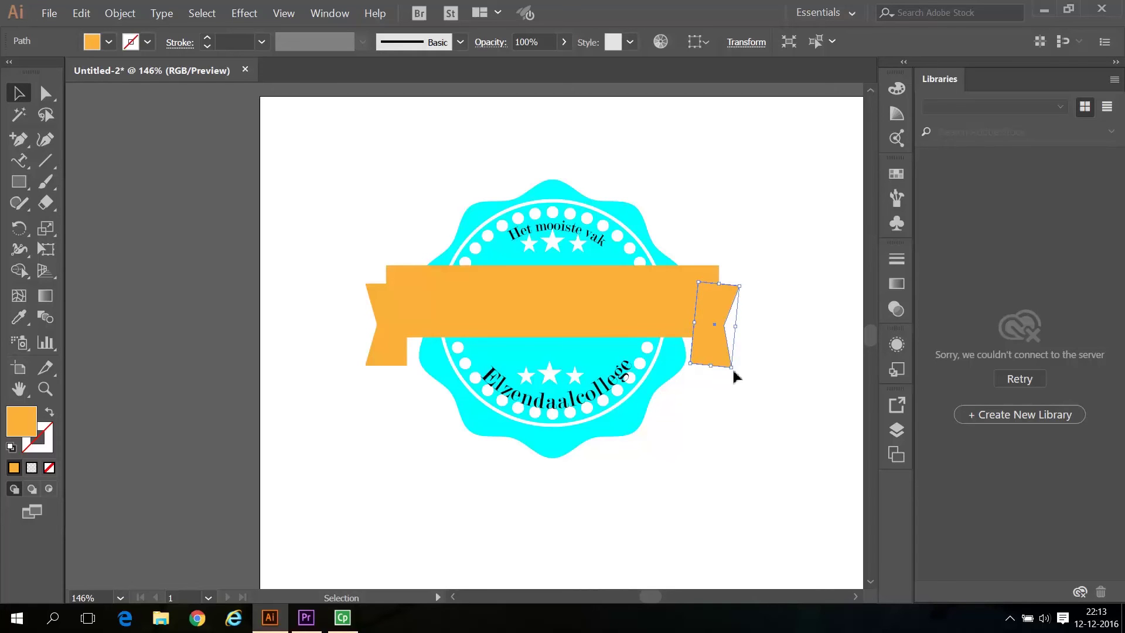
click(378, 358)
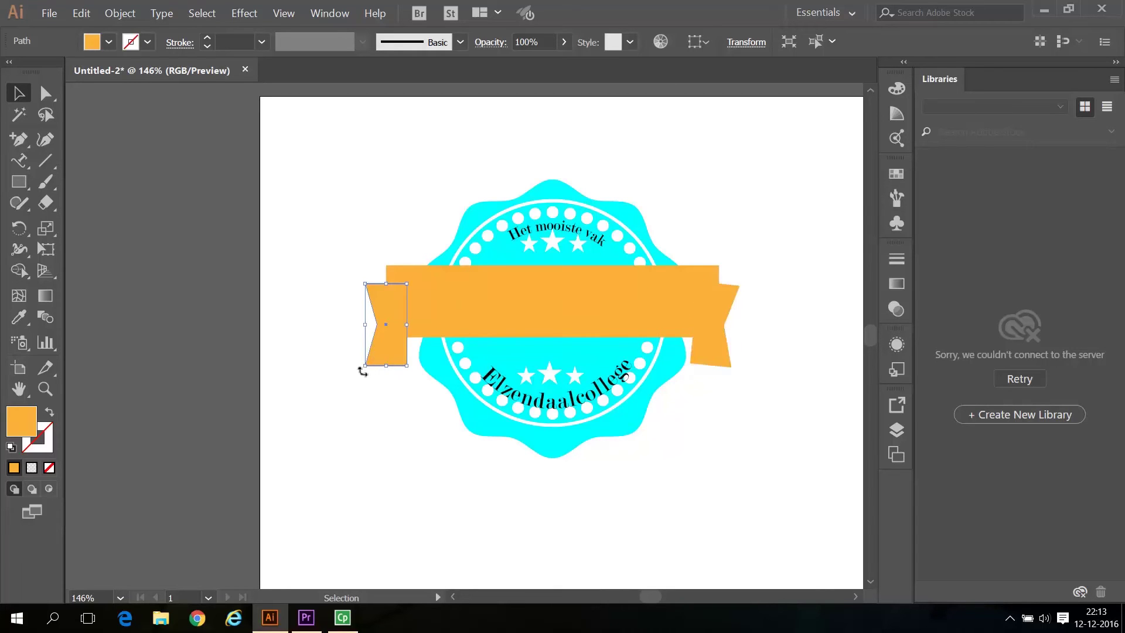
click(366, 371)
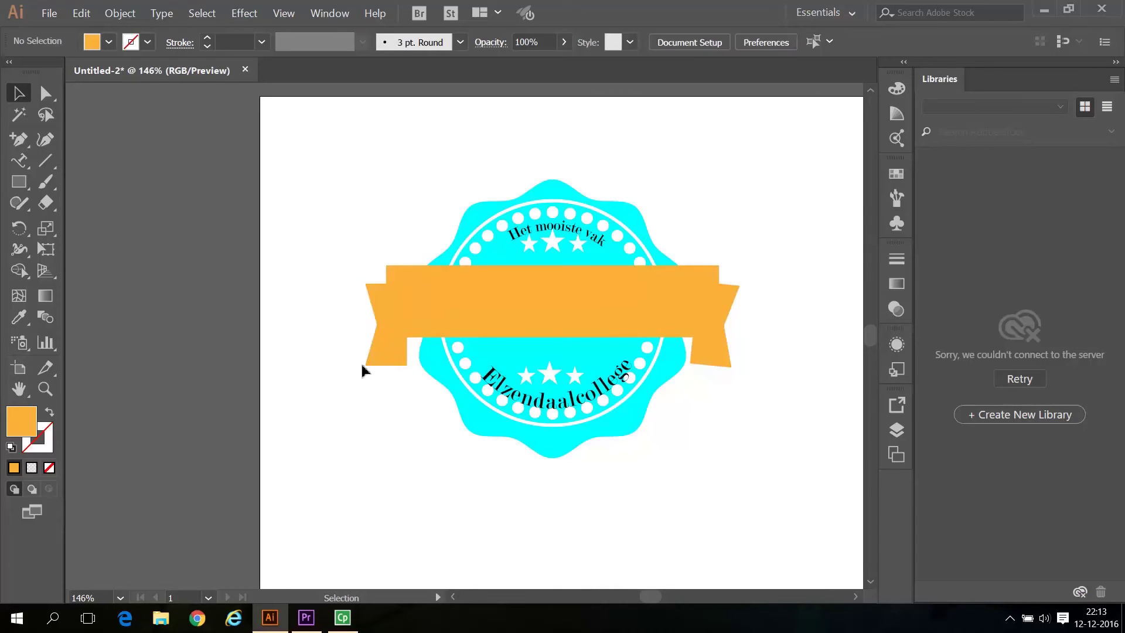
click(370, 363)
drag(361, 367, 369, 379)
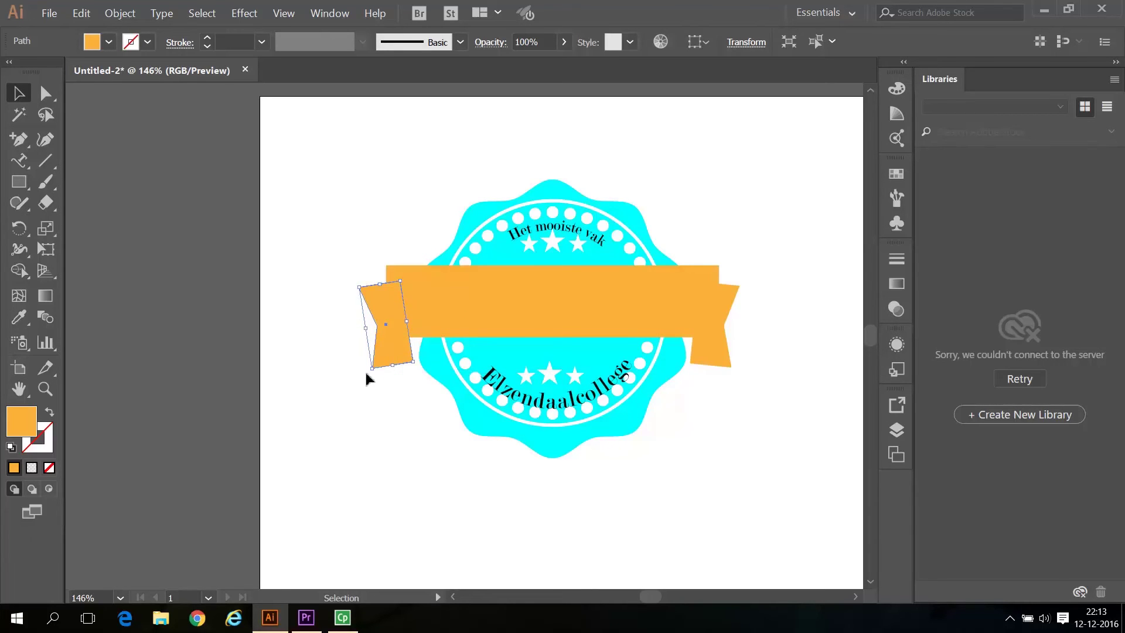
Step: Add a line of point text reading "Design & Innovation" on the empty artboard area above the badge
click(391, 387)
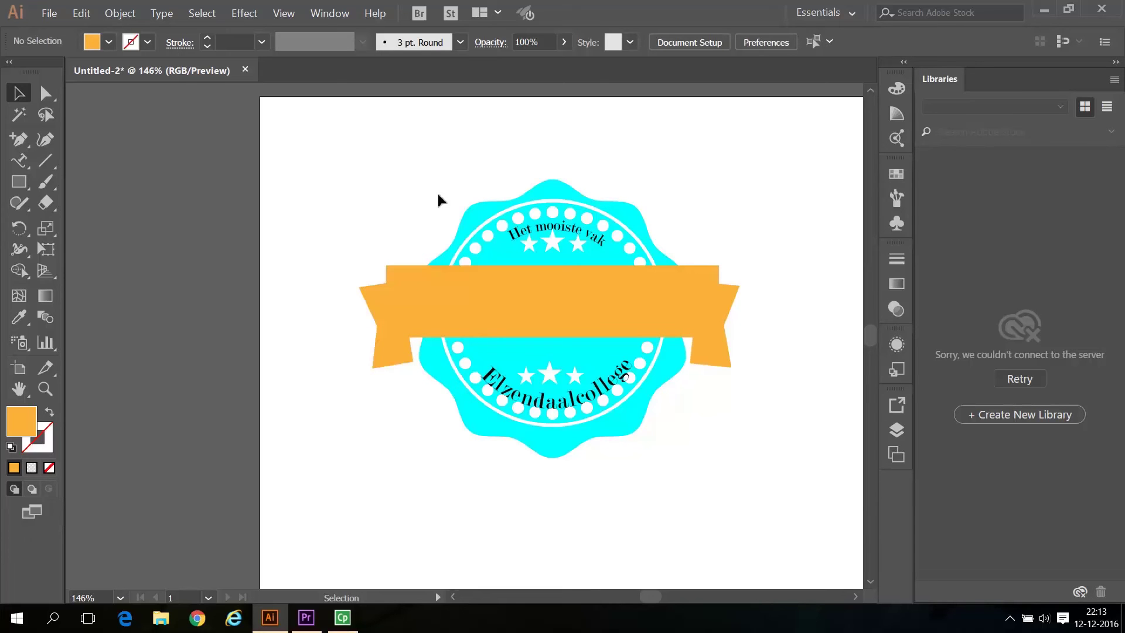
click(25, 162)
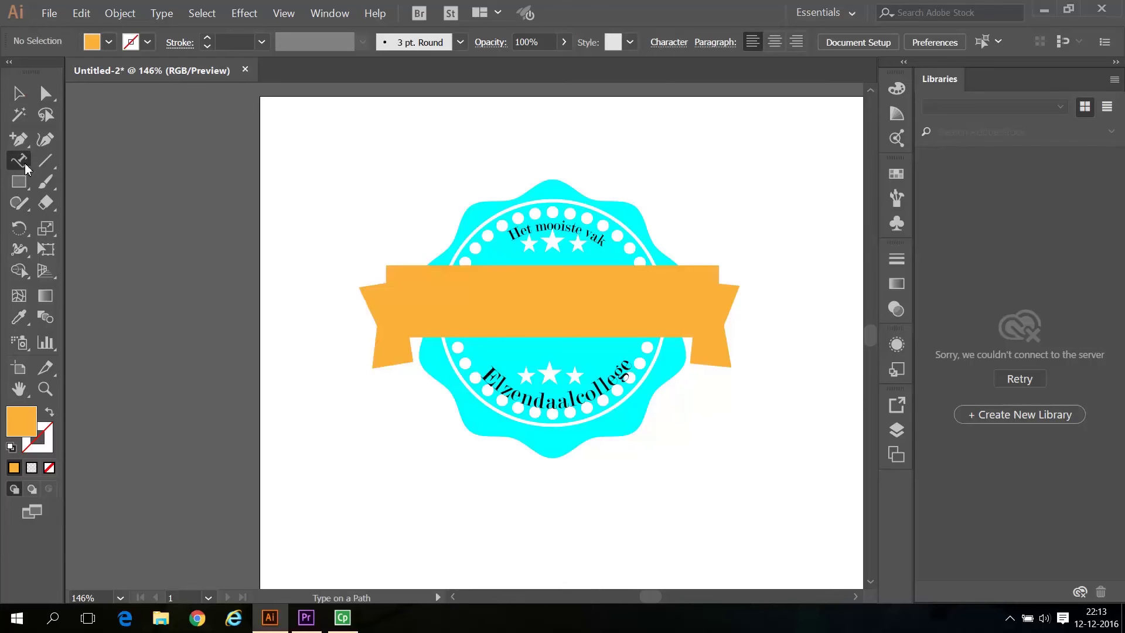
click(81, 162)
click(317, 130)
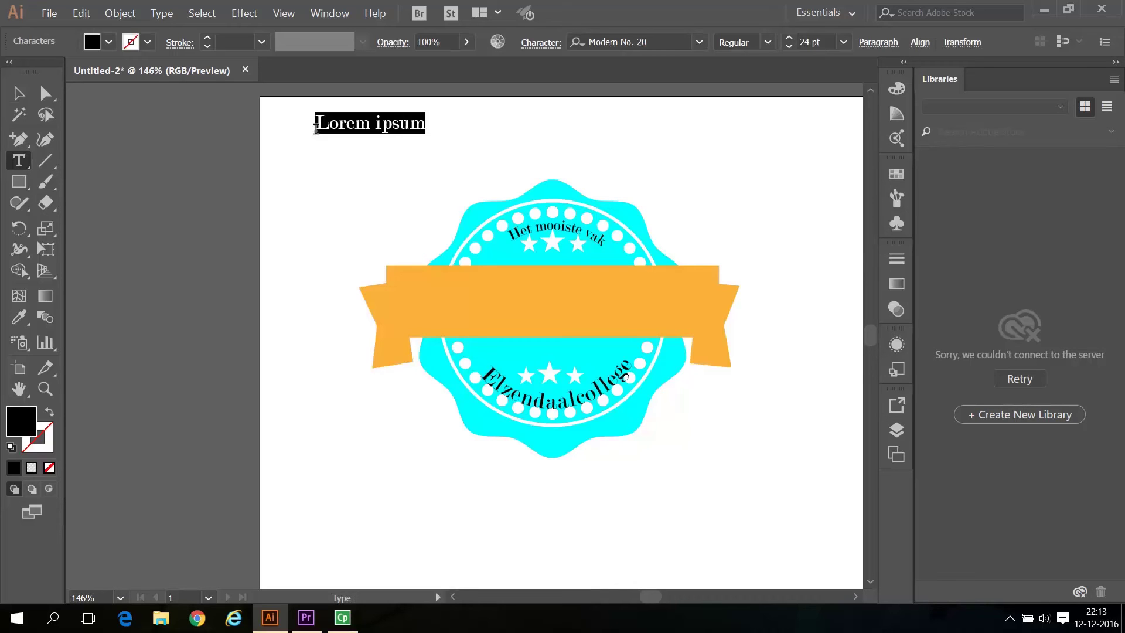
text(D)
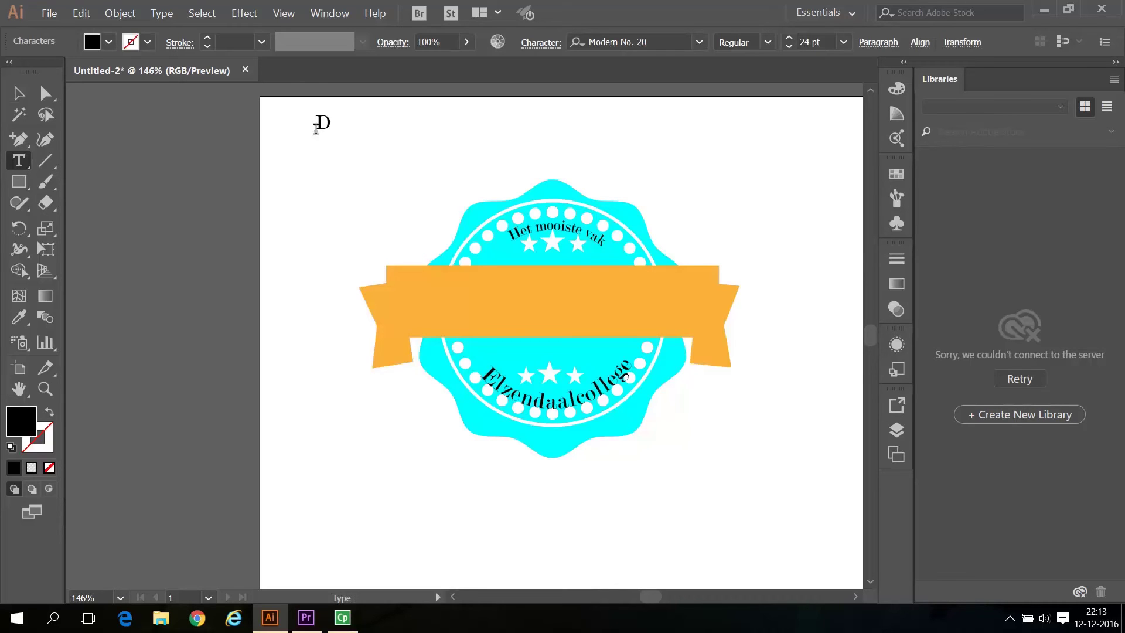
text(esign & Inno)
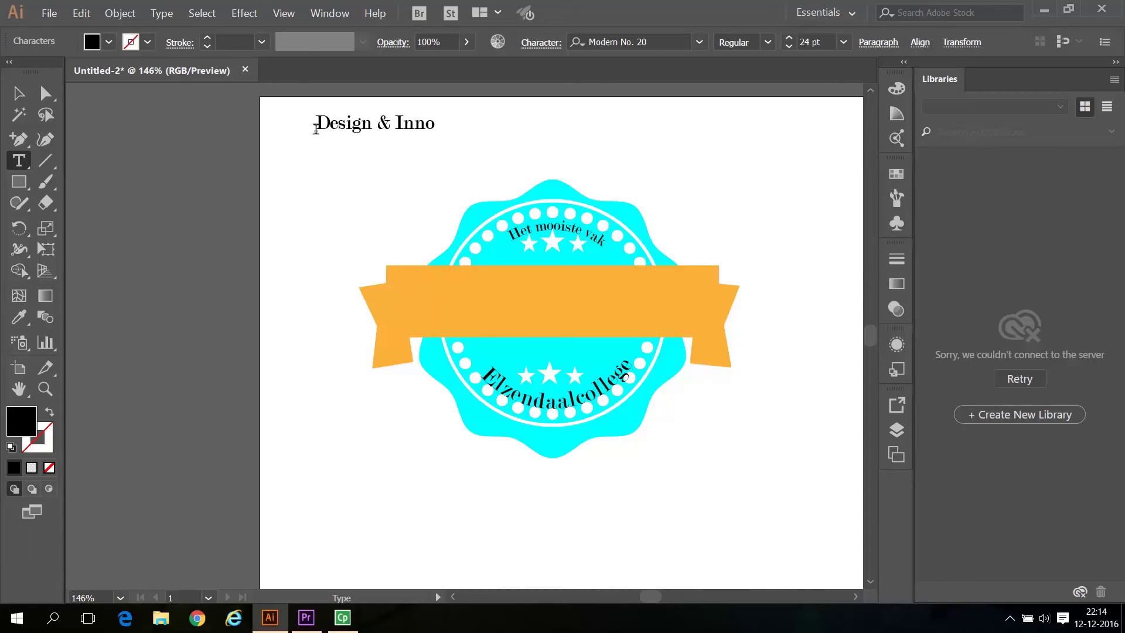
text(vation)
Step: Set the "Design & Innovation" text in Matura MT Script Capitals at 36 pt and place it over the orange banner
drag(487, 125, 317, 130)
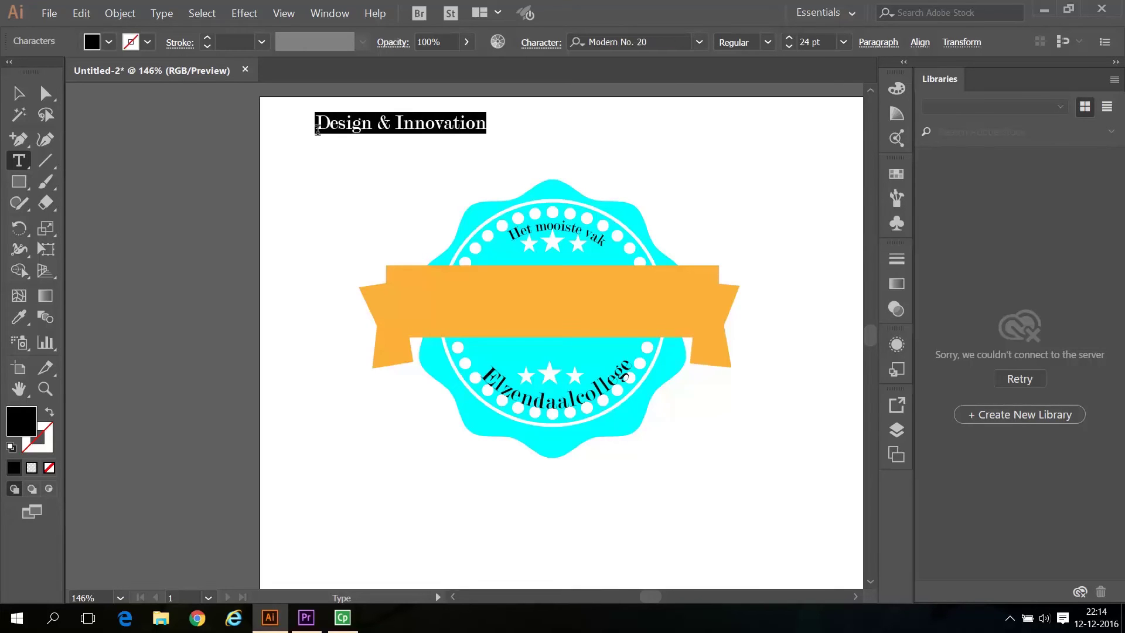
click(701, 41)
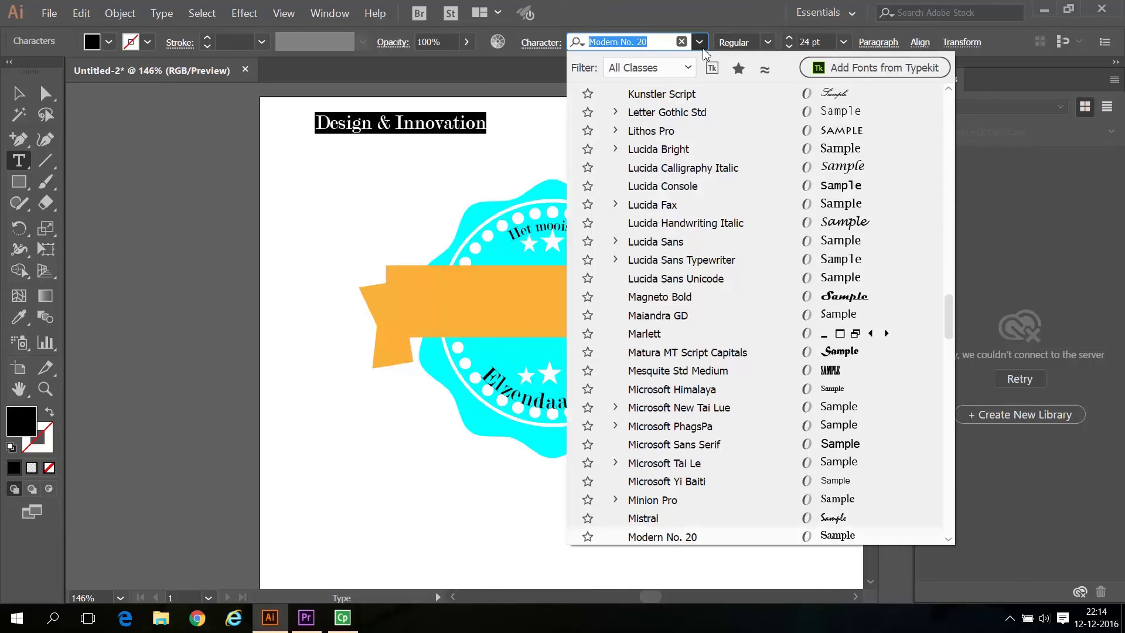
click(839, 354)
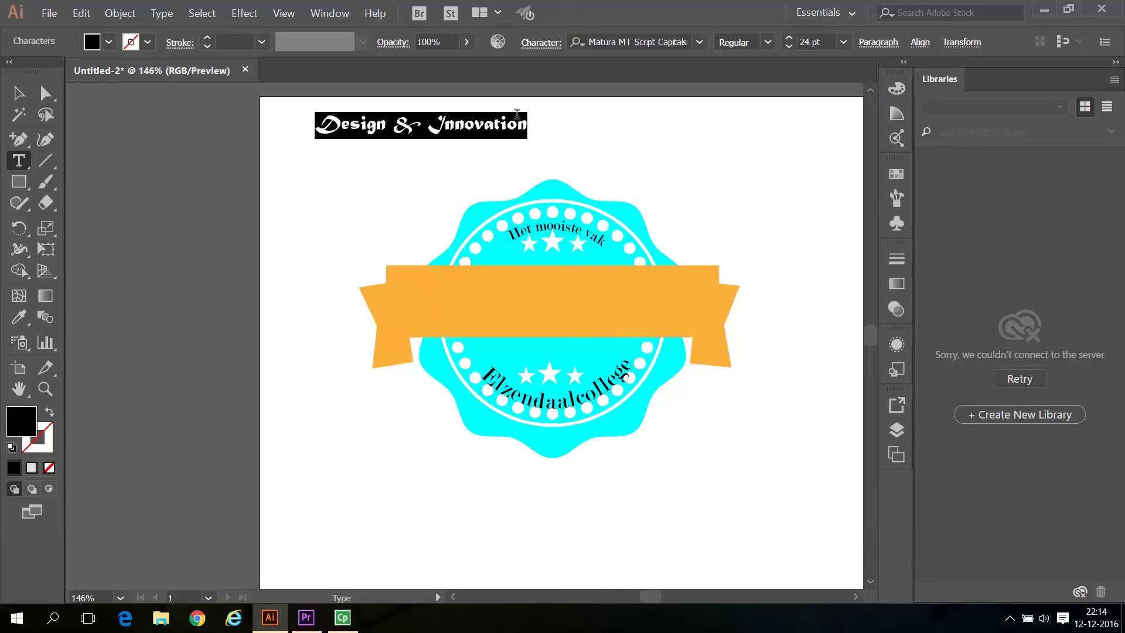
click(844, 42)
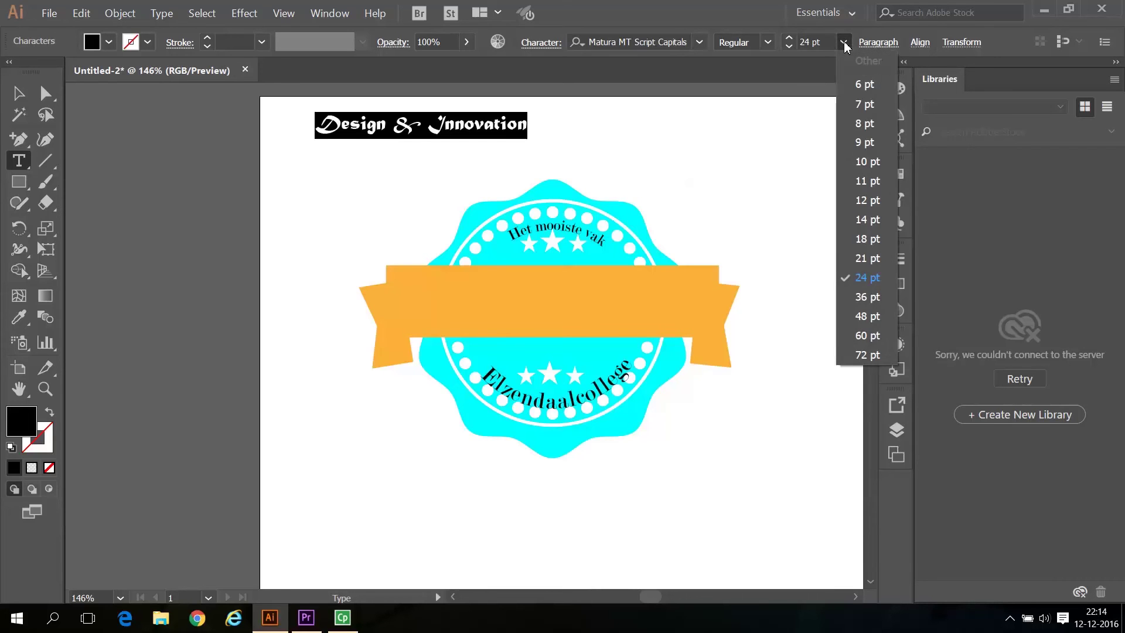
click(867, 299)
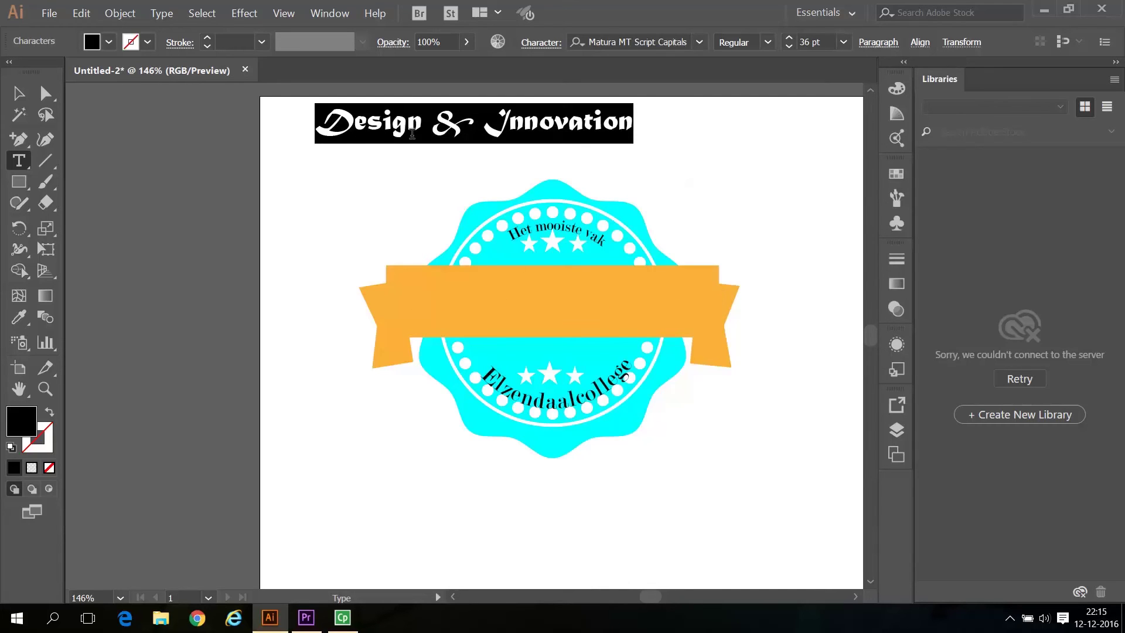
click(19, 97)
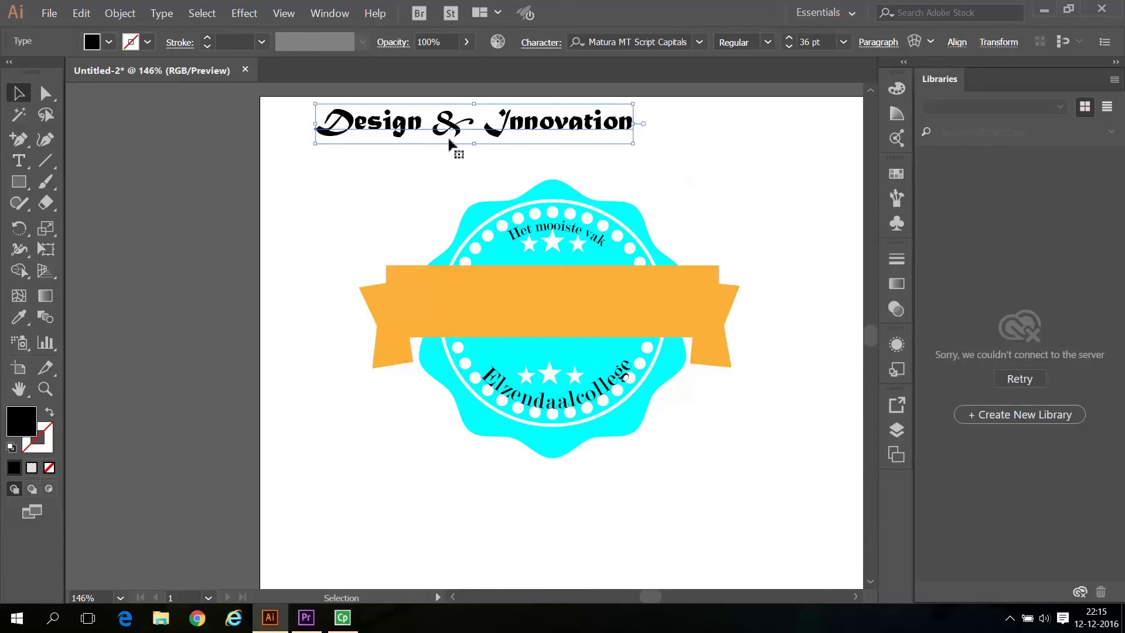
drag(449, 143, 522, 319)
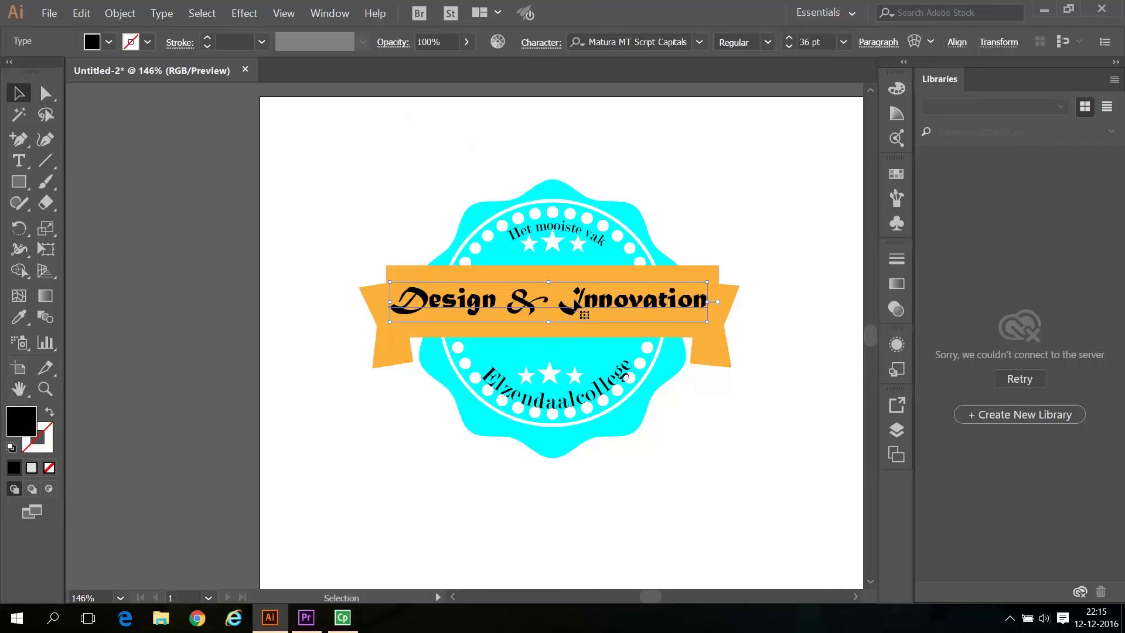
Step: Apply a horizontal Arc warp with 25% bend to the banner and both ribbon tails, leaving the text out
shift+click(518, 277)
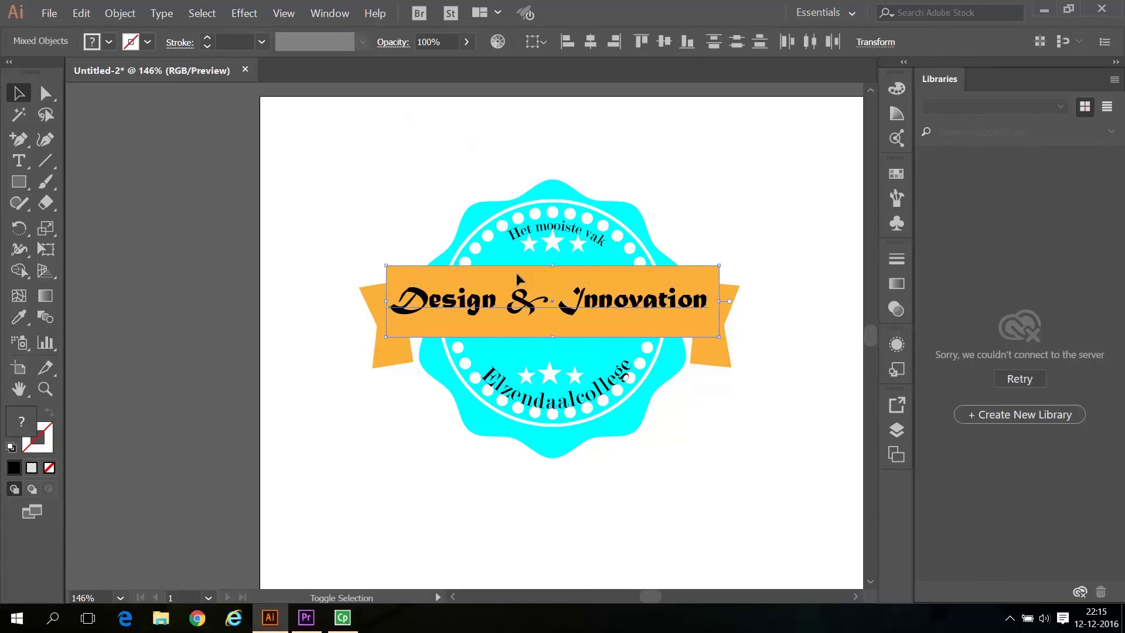
shift+click(382, 309)
shift+click(726, 304)
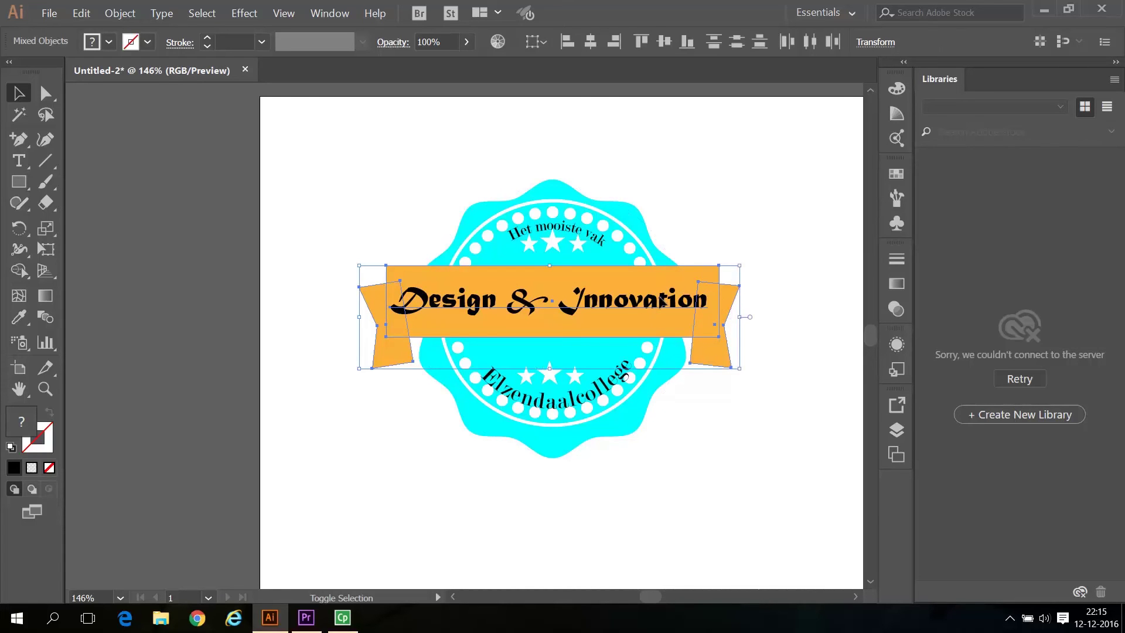
shift+click(662, 302)
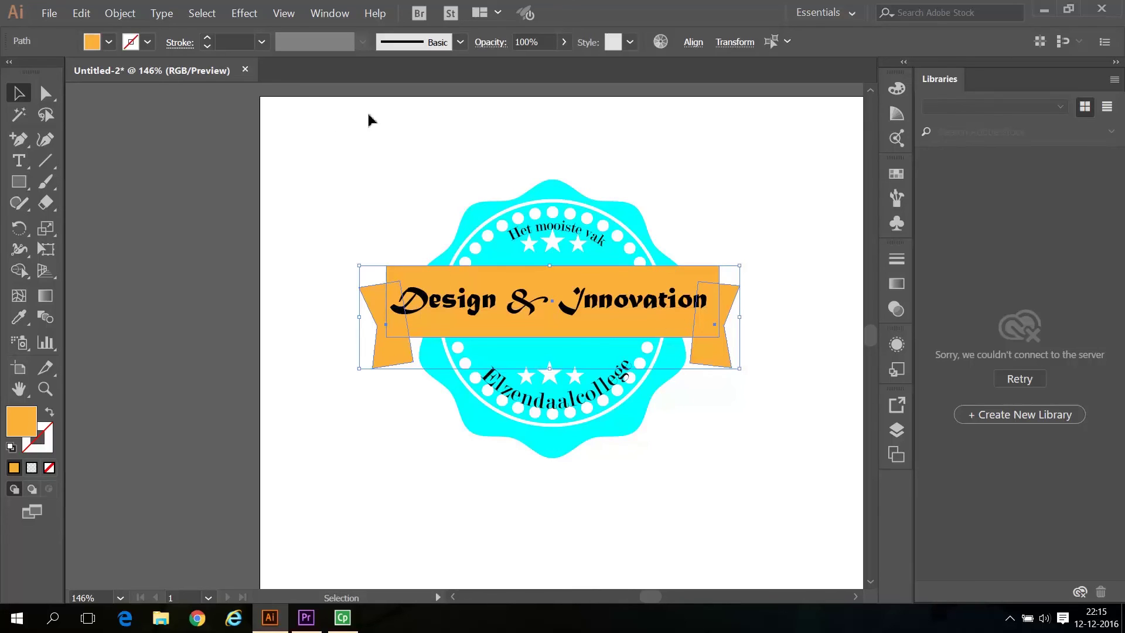
click(254, 16)
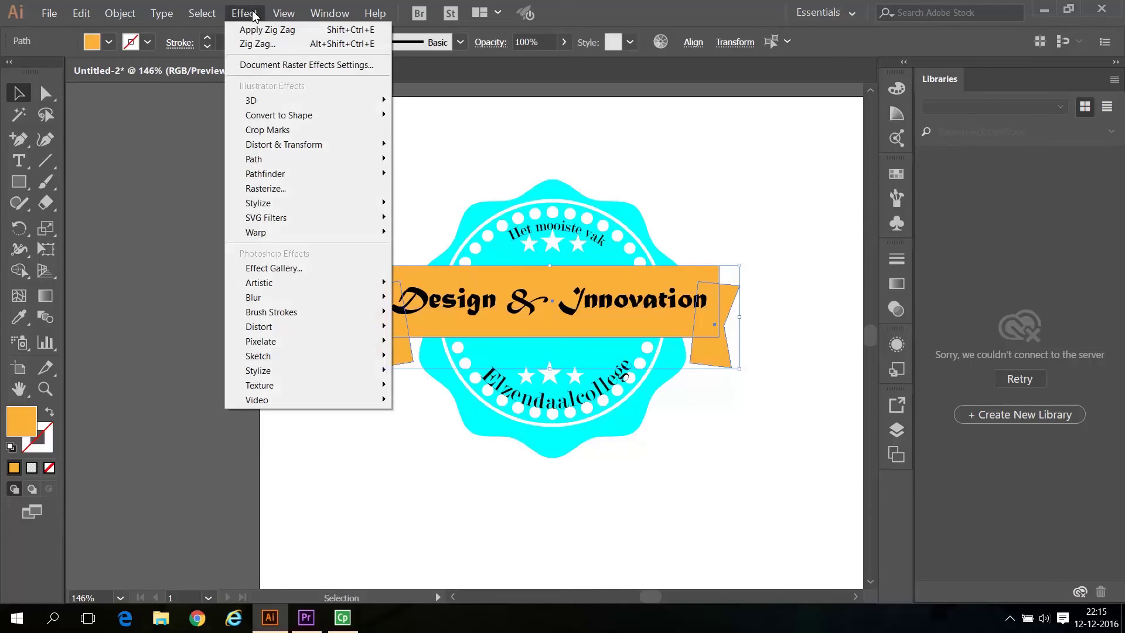
mouse_move(267, 235)
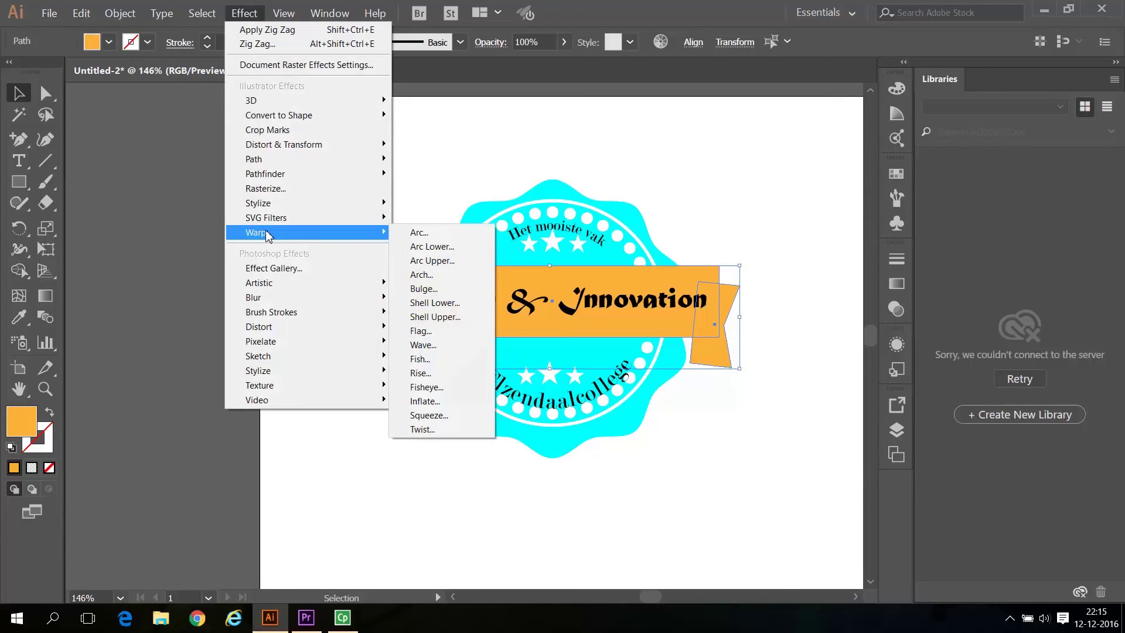
click(420, 233)
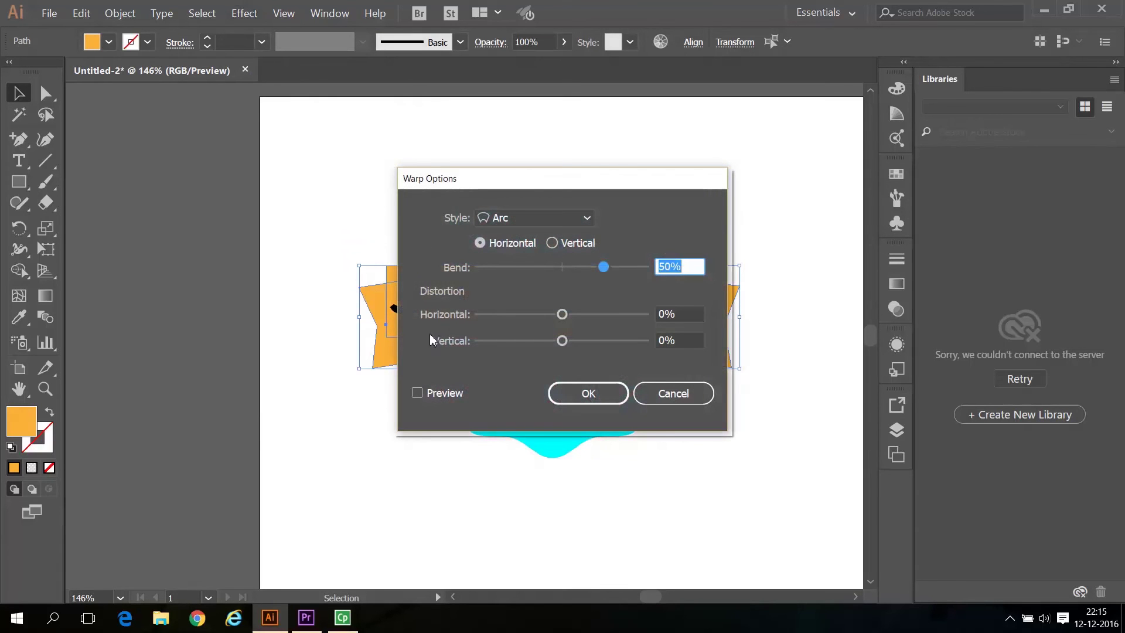
click(417, 393)
drag(615, 179, 340, 416)
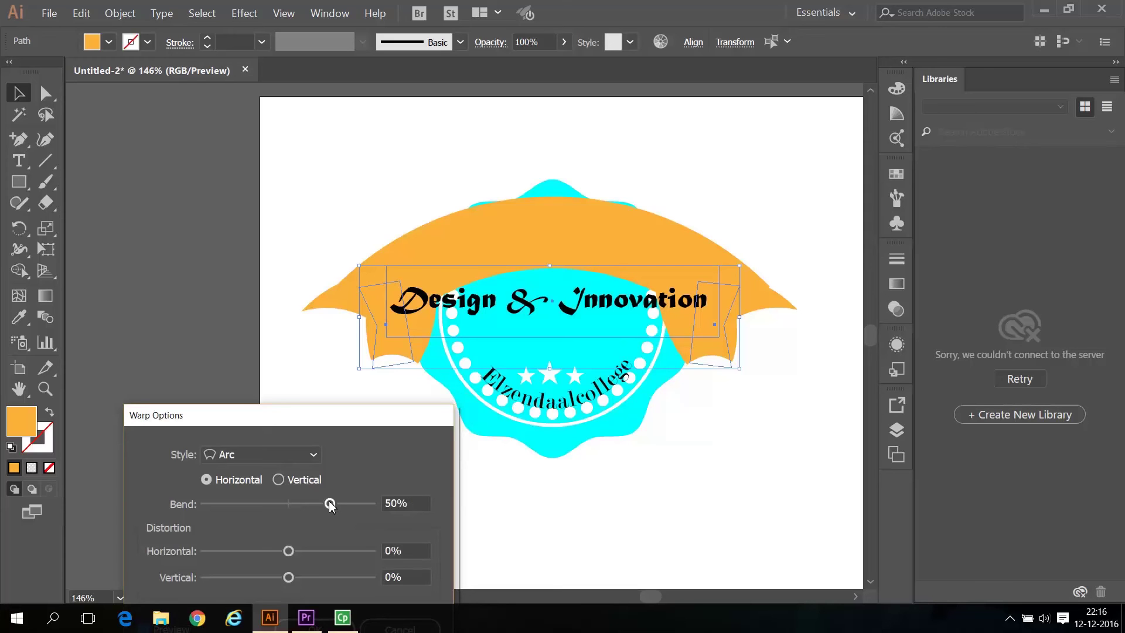
drag(330, 504, 310, 504)
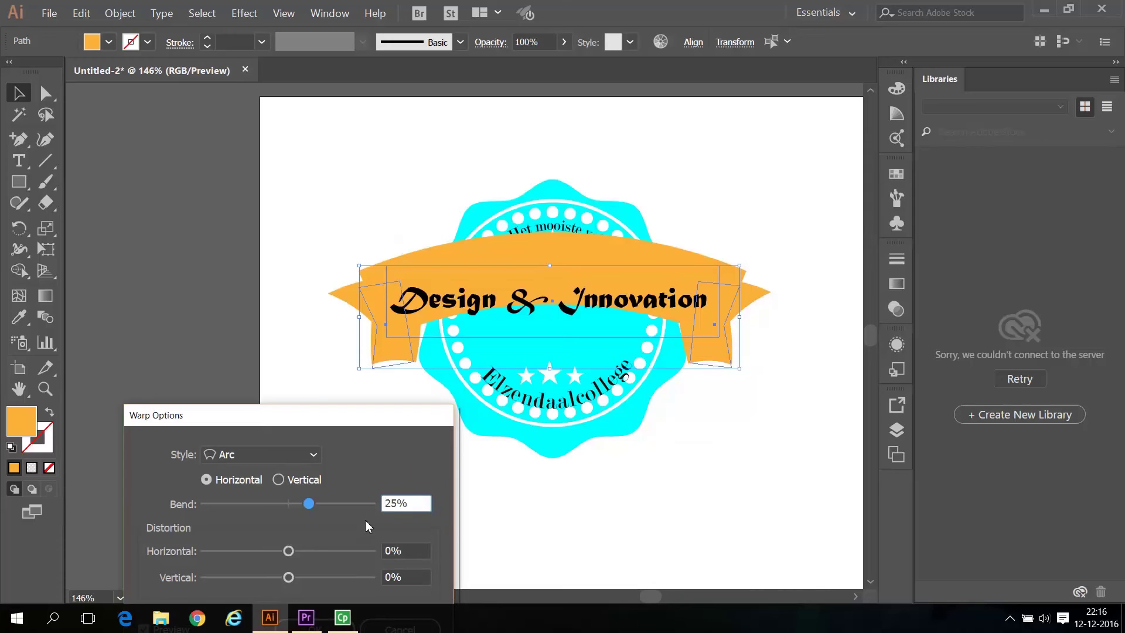
drag(390, 420, 337, 325)
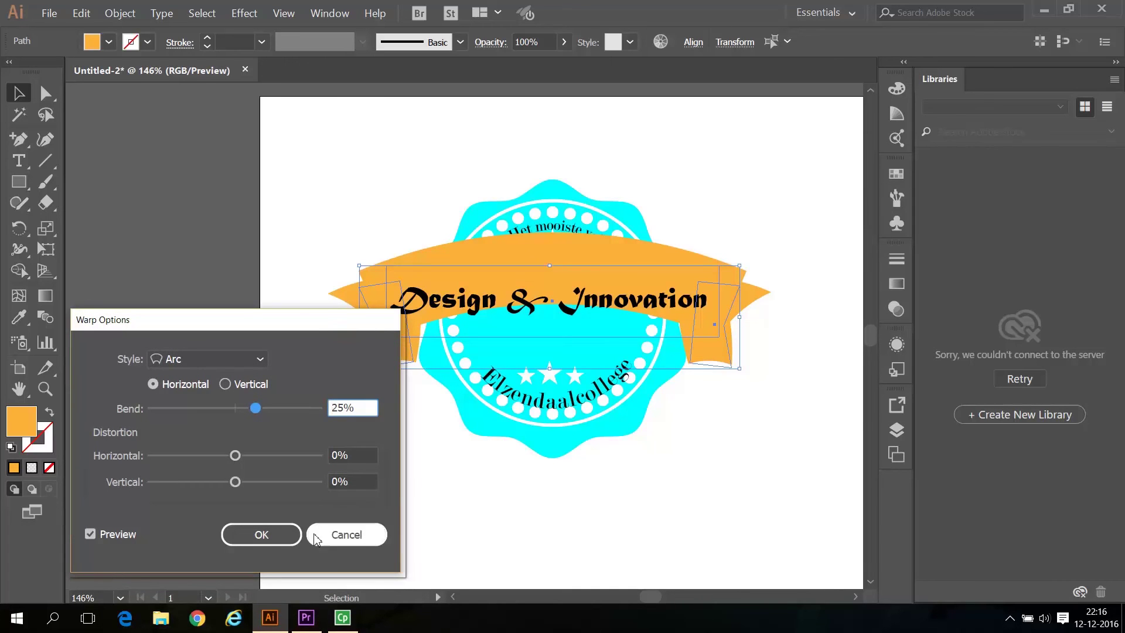
click(262, 537)
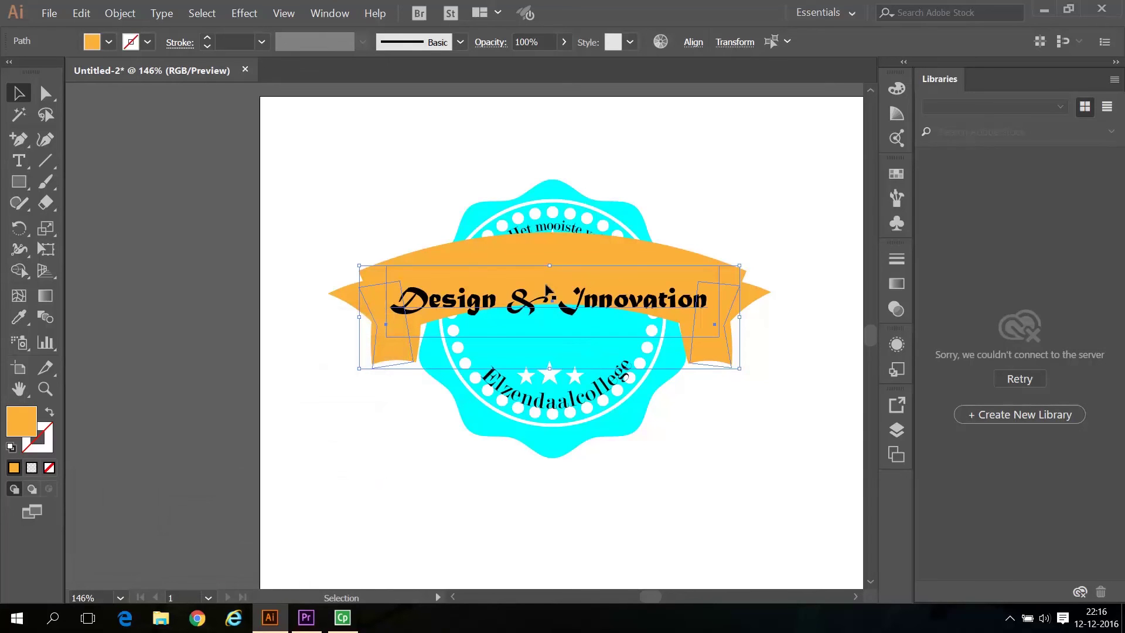
Step: Move the arched ribbon down below the upper stars, and shift the title text and the main banner slightly lower
drag(558, 281, 552, 305)
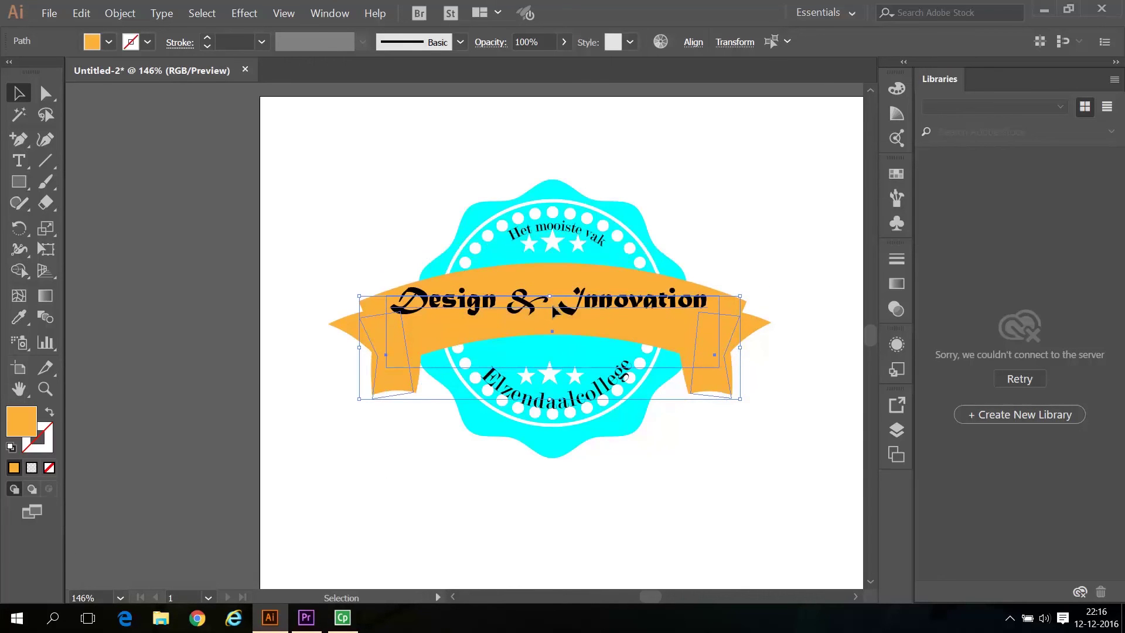
drag(553, 307, 555, 315)
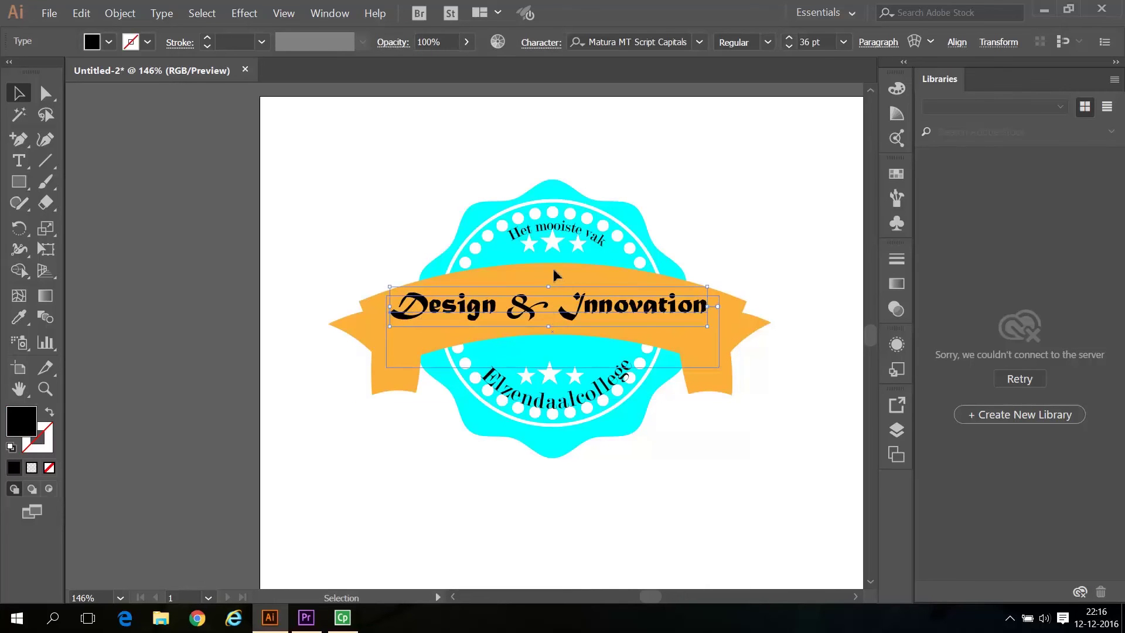
drag(556, 276, 557, 281)
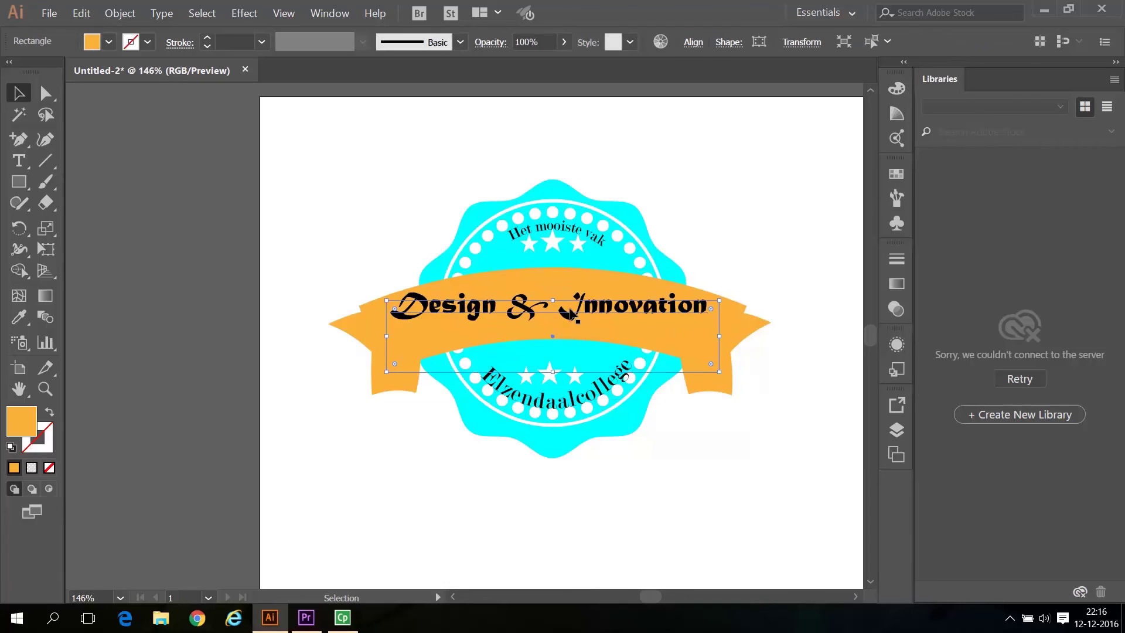
Step: Apply a horizontal Arc warp with 25% bend to the "Design & Innovation" text
click(579, 322)
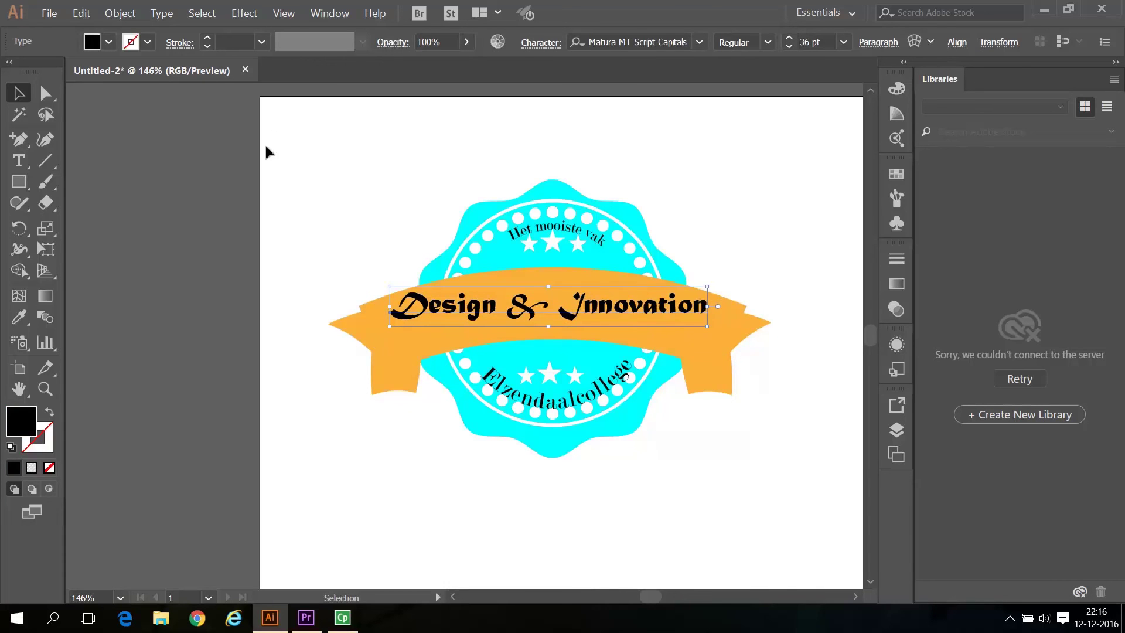
click(239, 15)
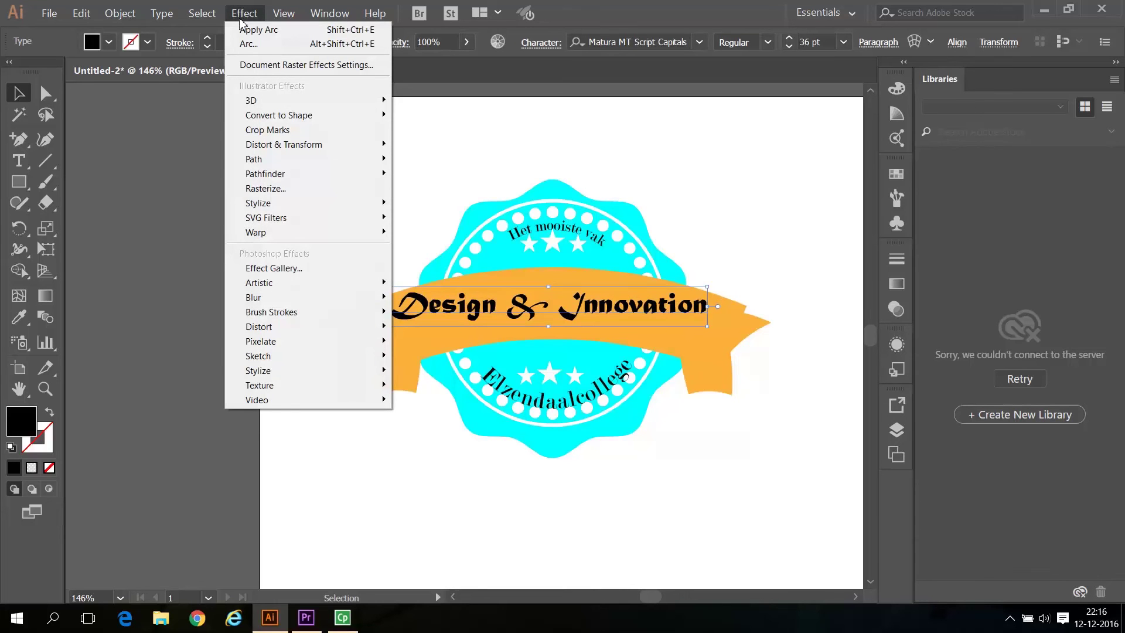
mouse_move(293, 237)
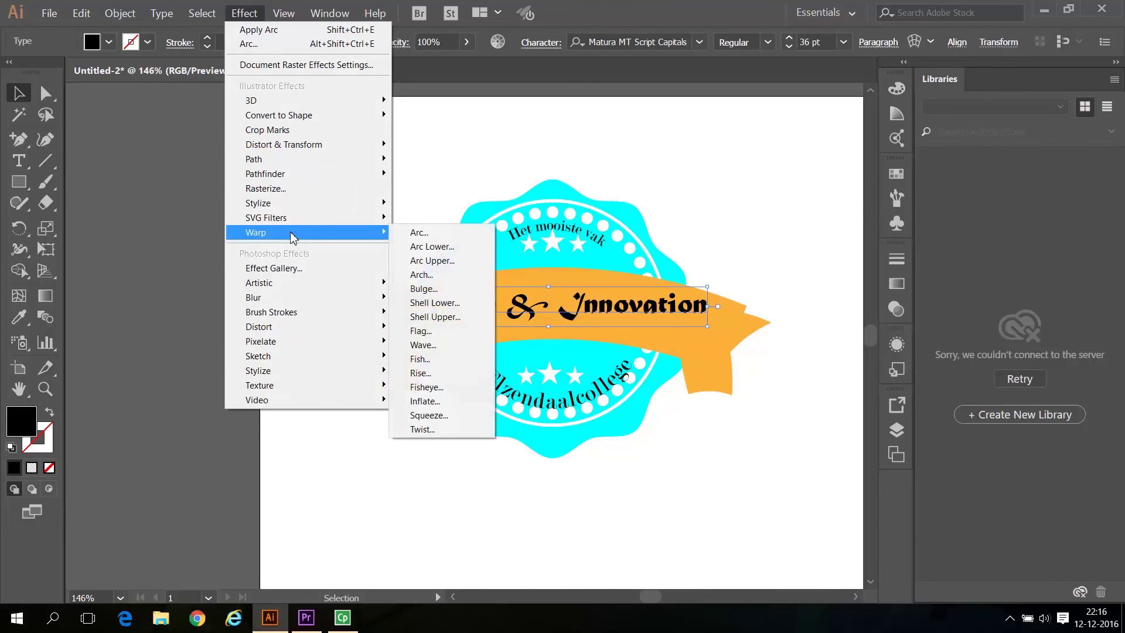
click(419, 232)
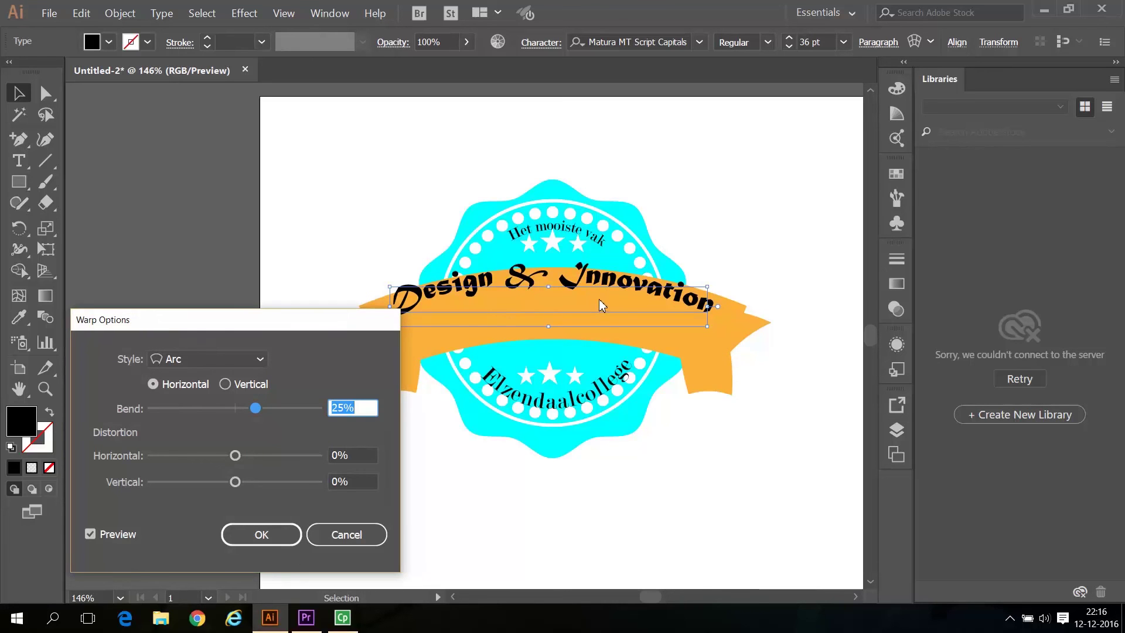
click(266, 533)
Step: Move the arched title text down so it sits centered within the curved orange ribbon, and deselect it
drag(560, 277, 579, 319)
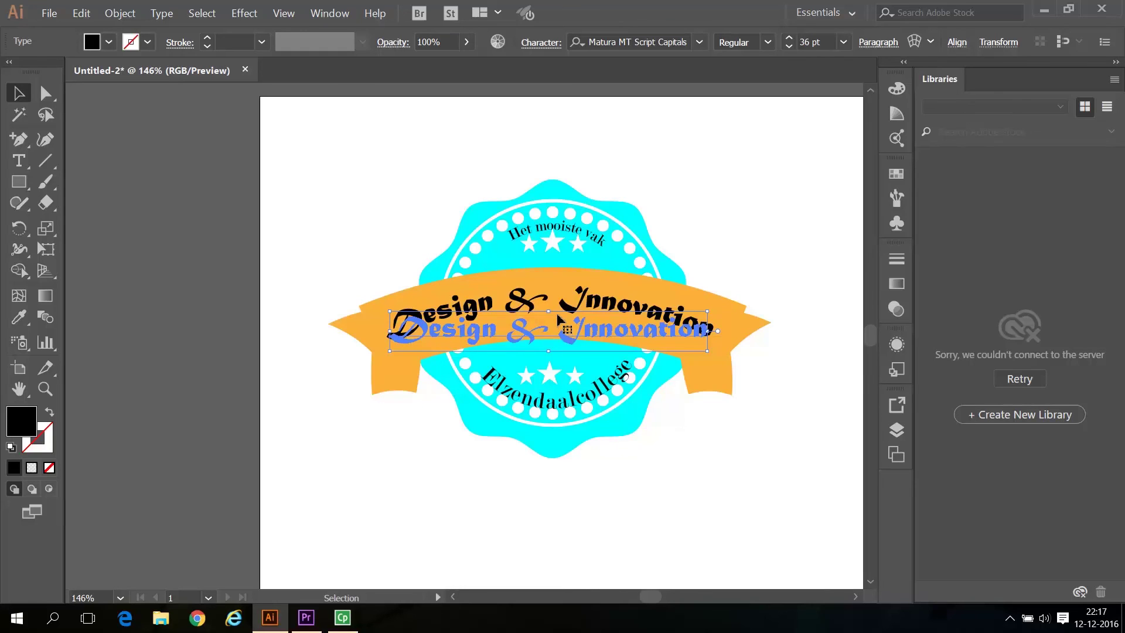
drag(559, 318, 561, 319)
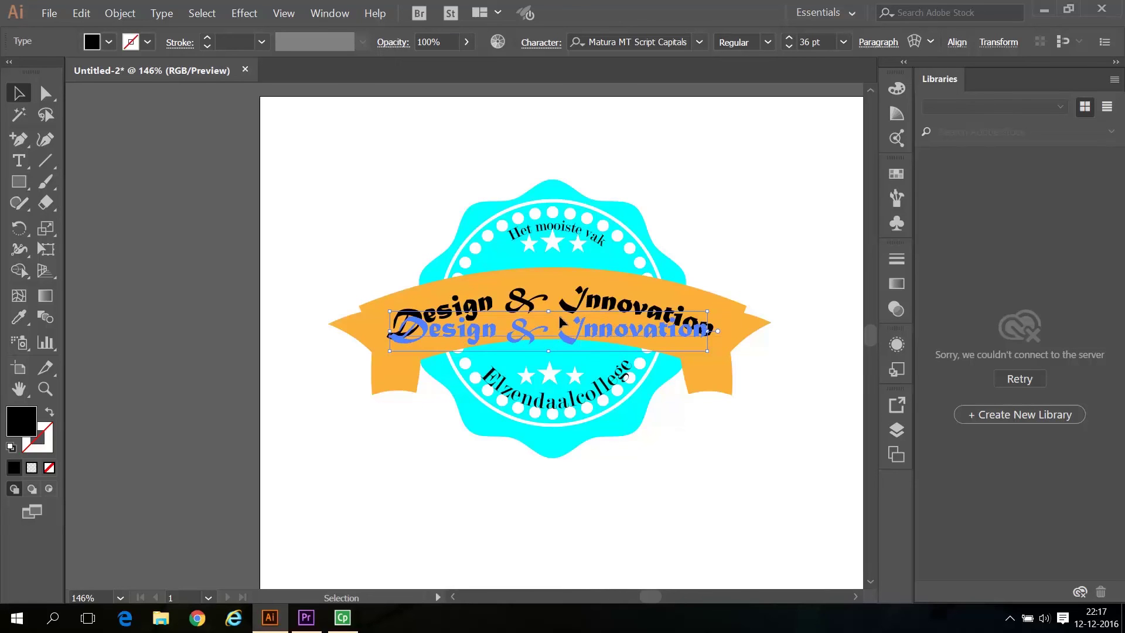
click(706, 512)
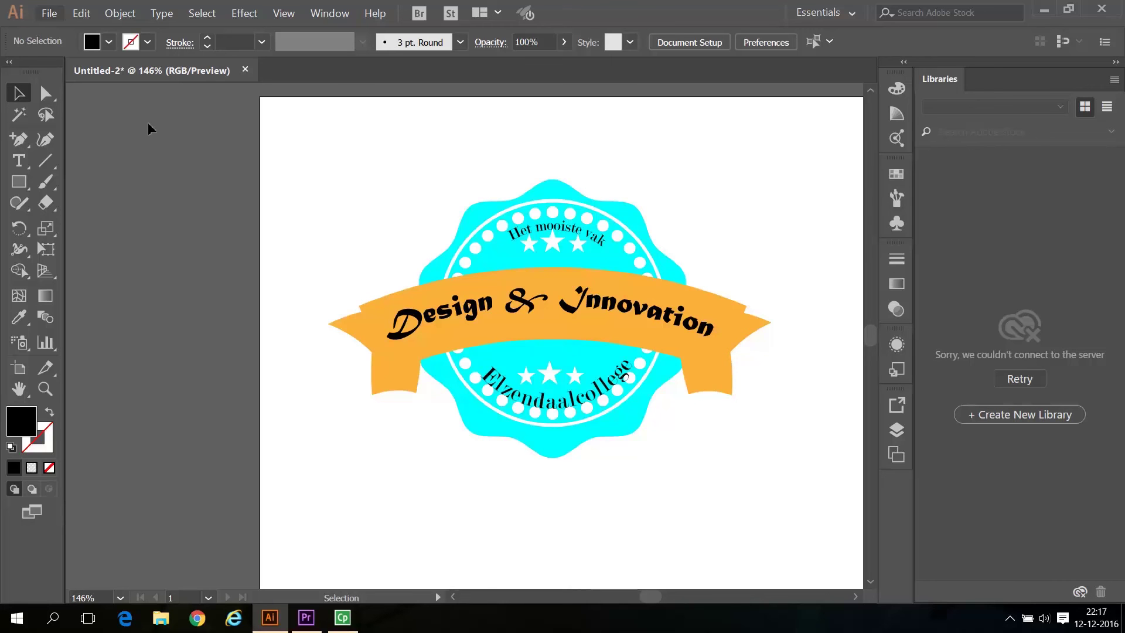
Step: Save the badge as an Adobe Illustrator file named Badge DI in the D&I folder under Documenten, keeping the default Illustrator options
click(51, 16)
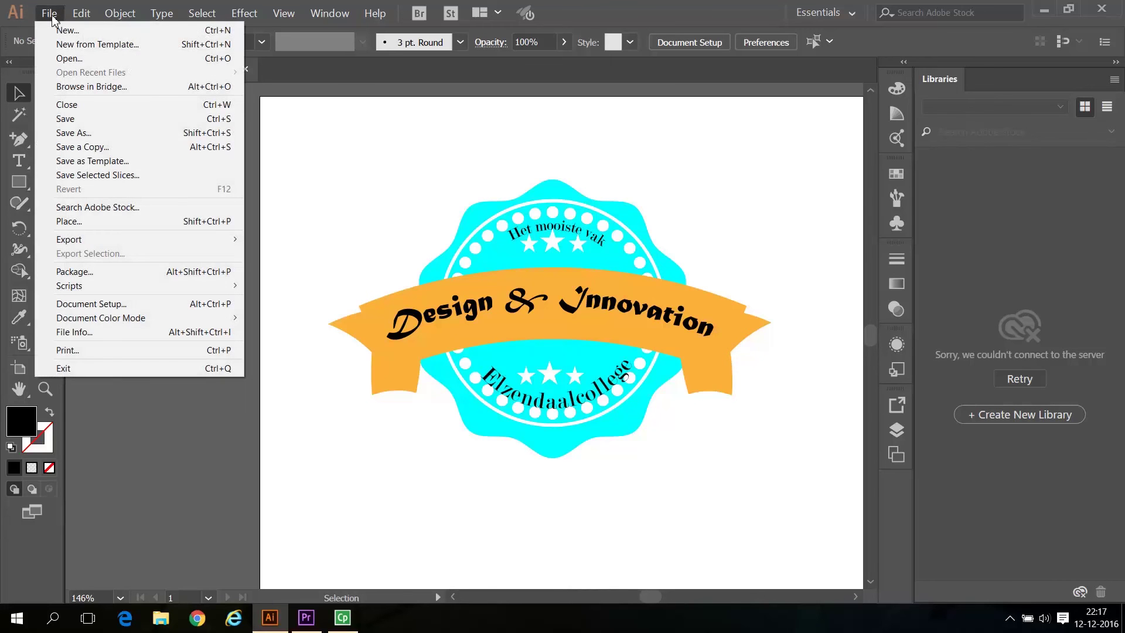
click(65, 134)
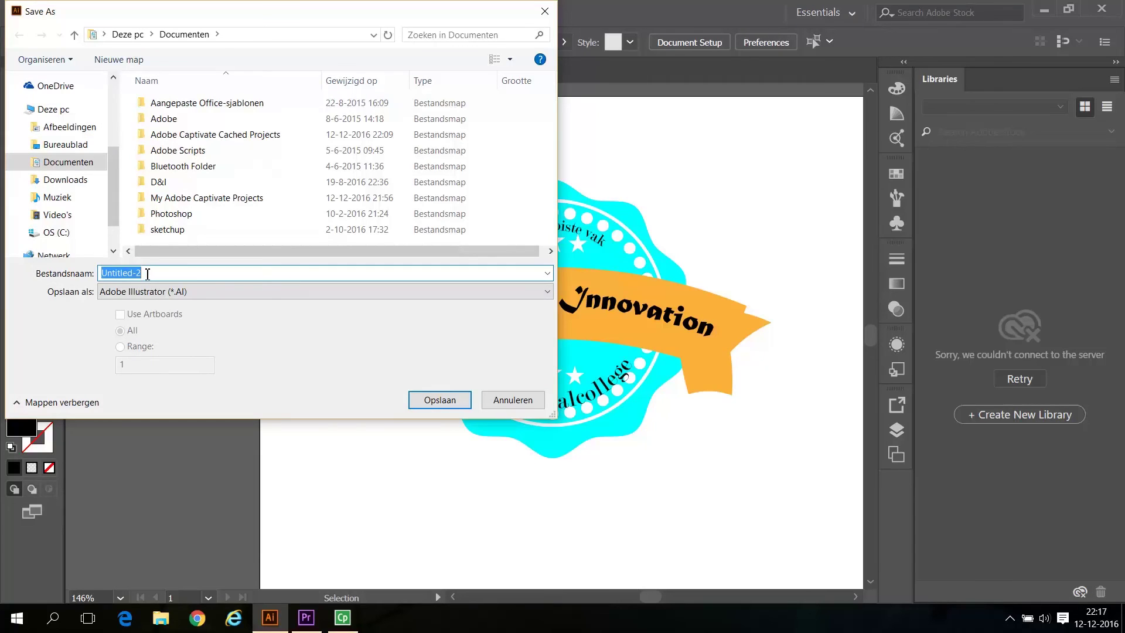
text(Badge DI)
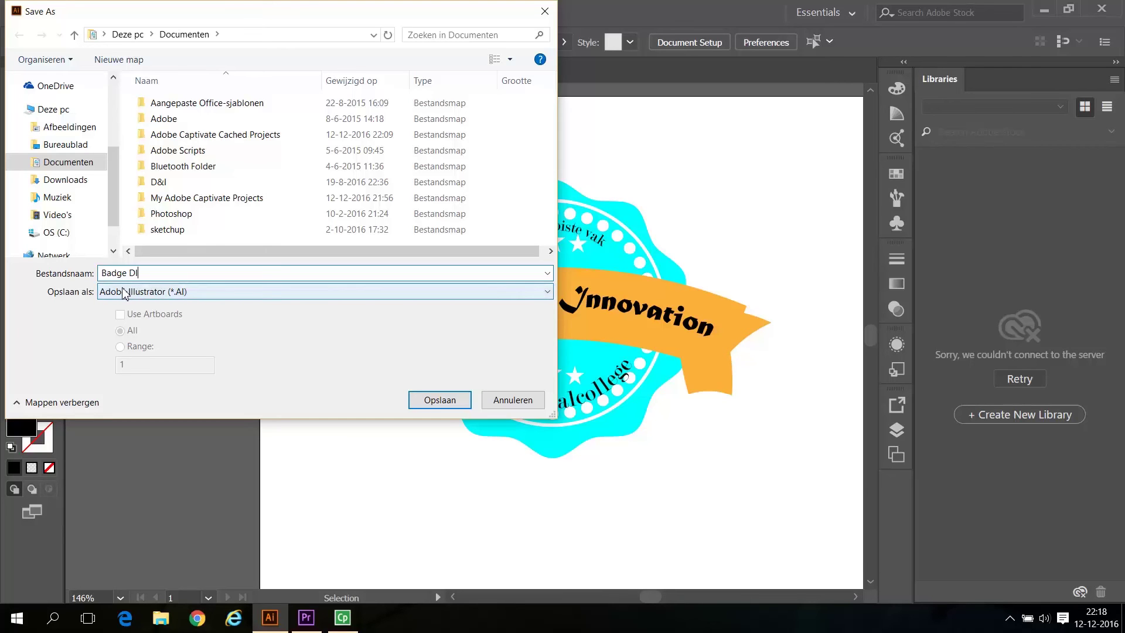
double_click(158, 182)
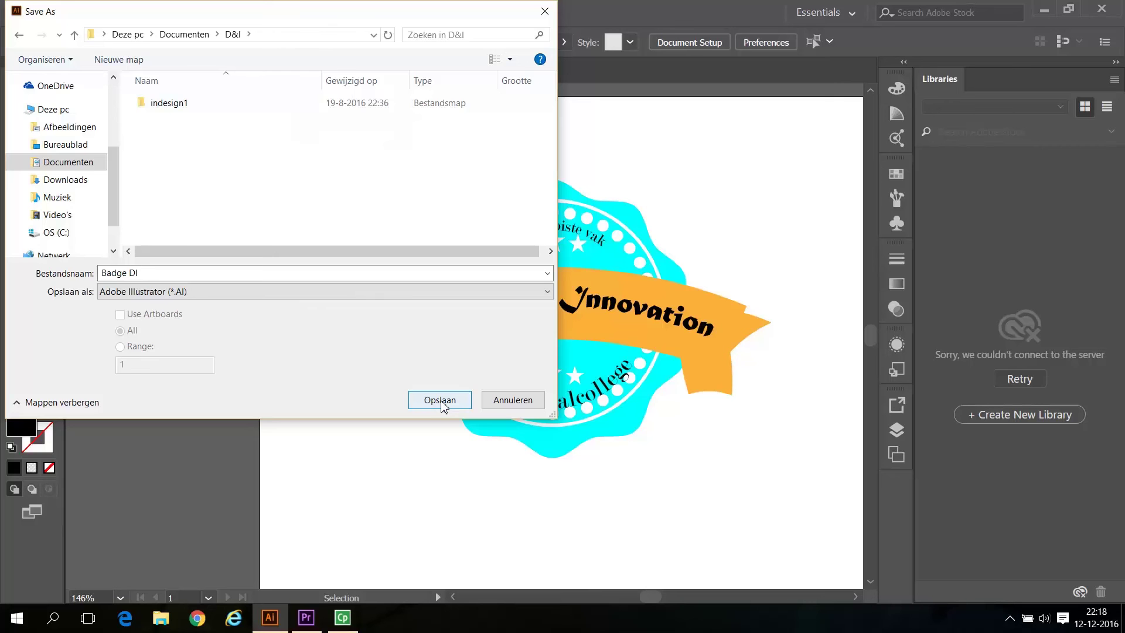
click(442, 402)
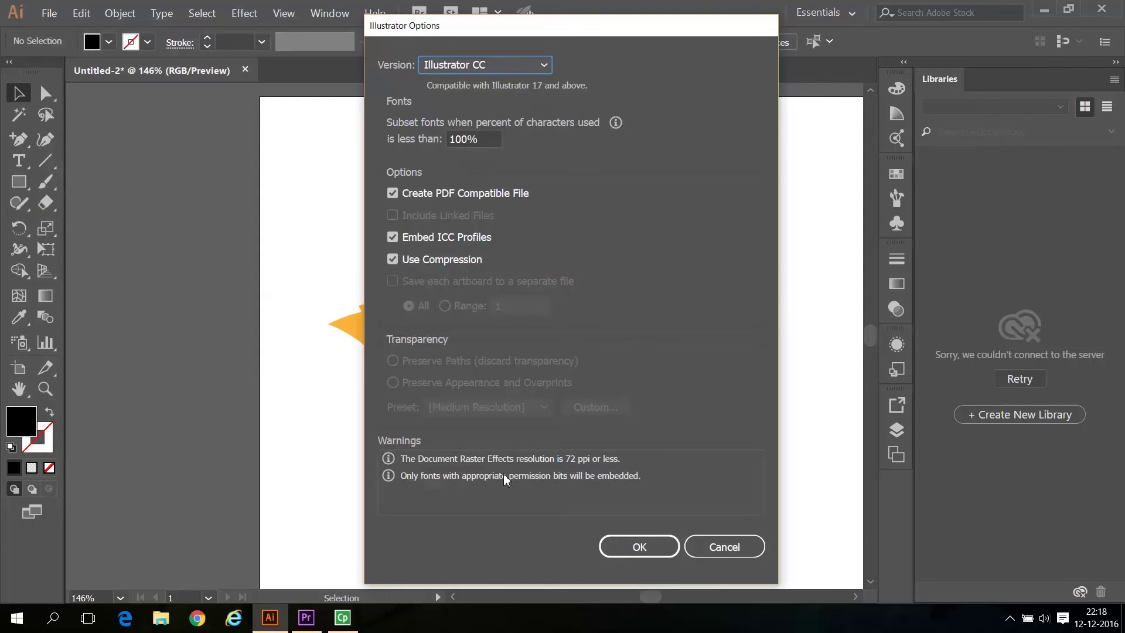
click(646, 547)
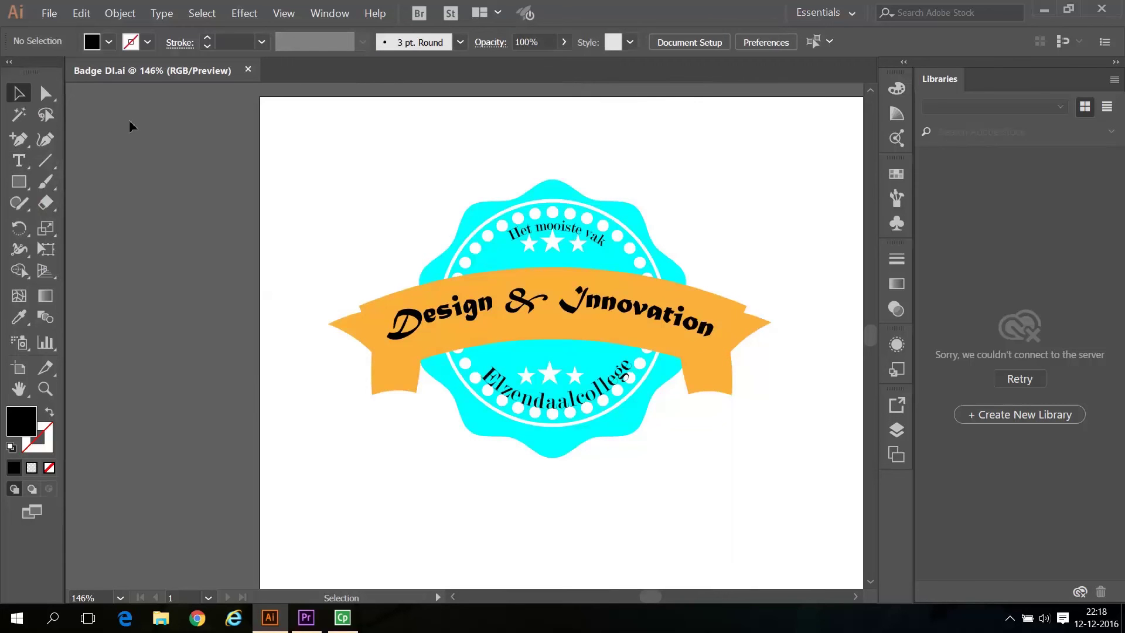
Step: Export the badge as PNG under the name Badge DI in the D&I folder, at Screen (72 ppi) with a transparent background
click(50, 14)
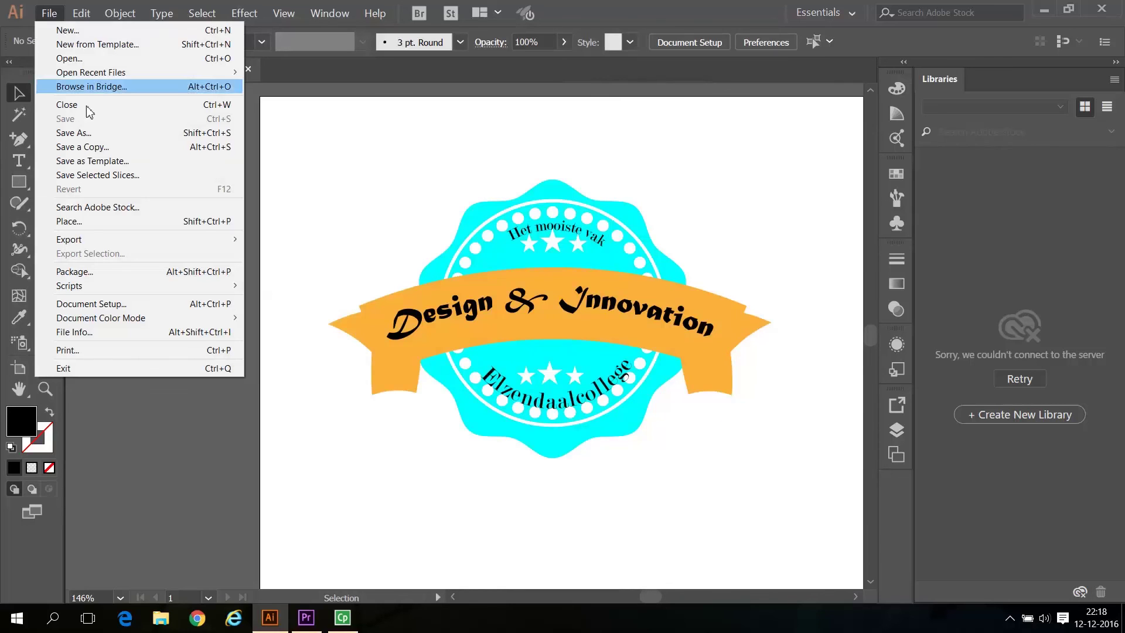
mouse_move(85, 242)
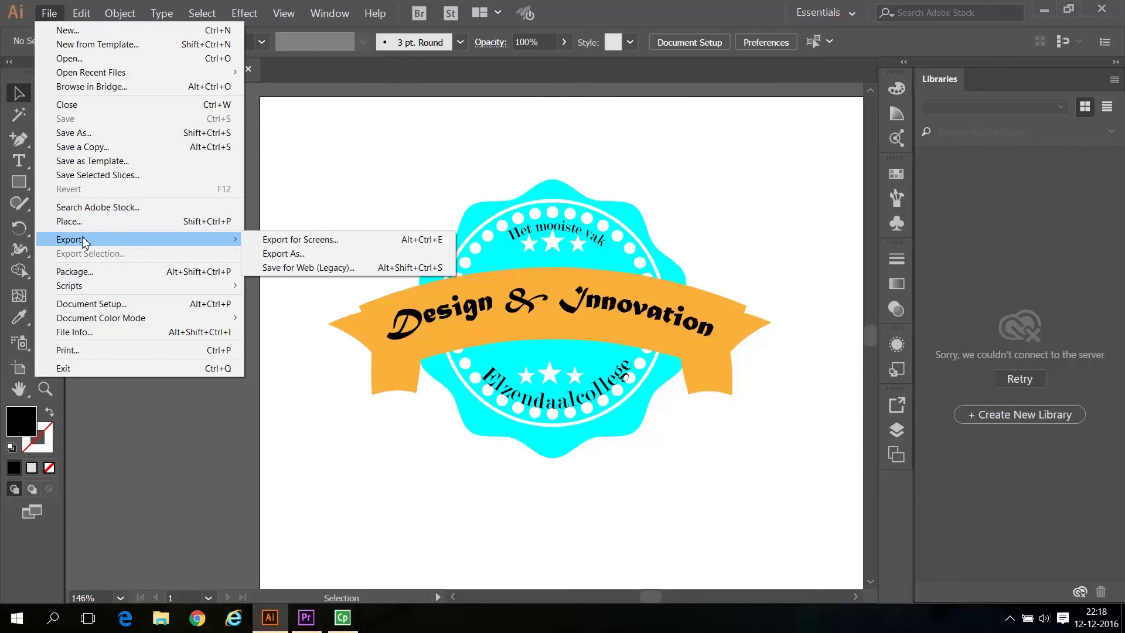
click(297, 255)
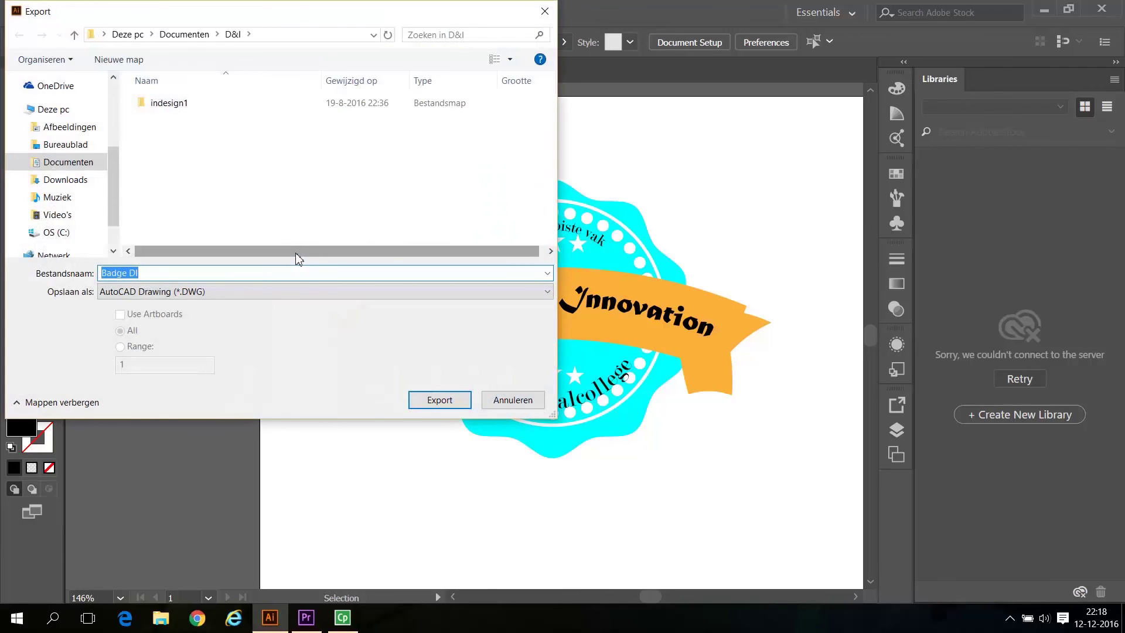
click(548, 293)
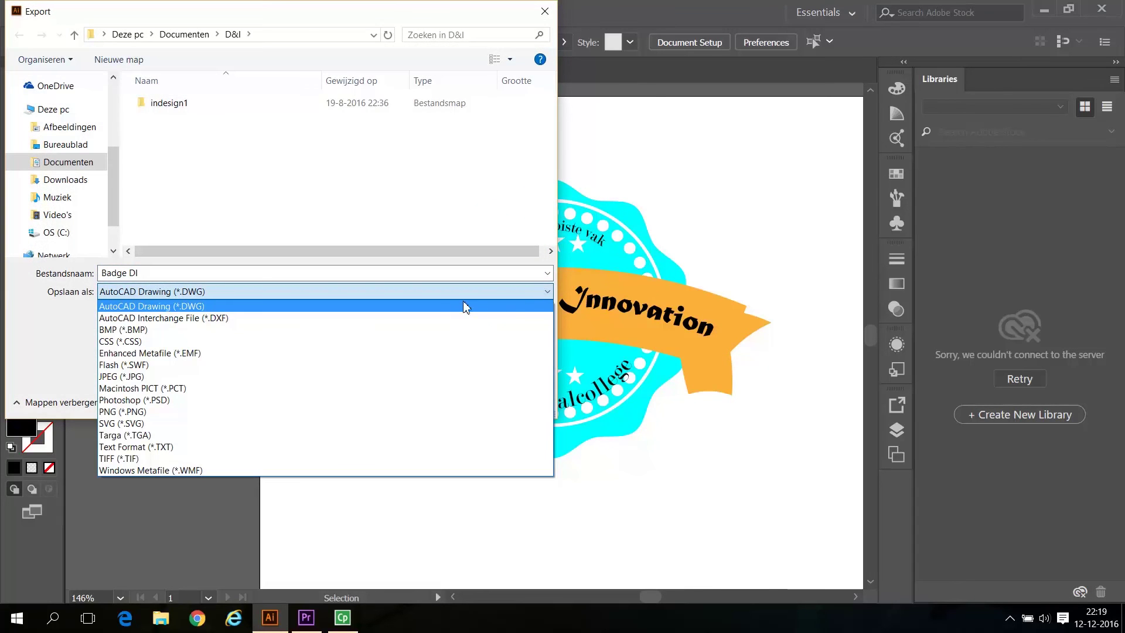
click(137, 416)
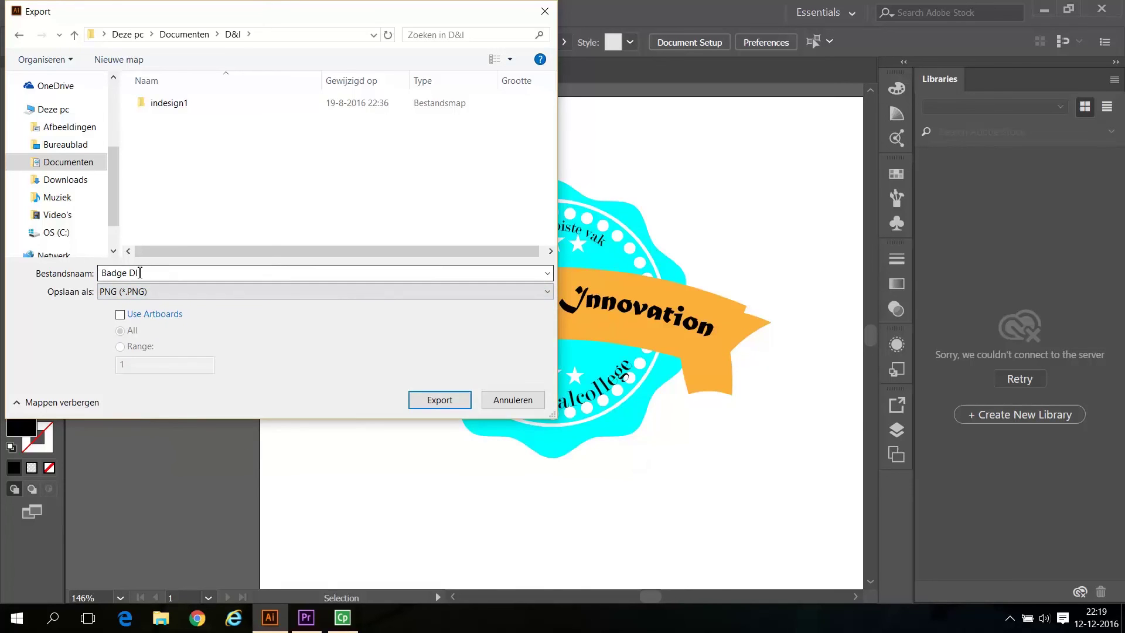
click(440, 401)
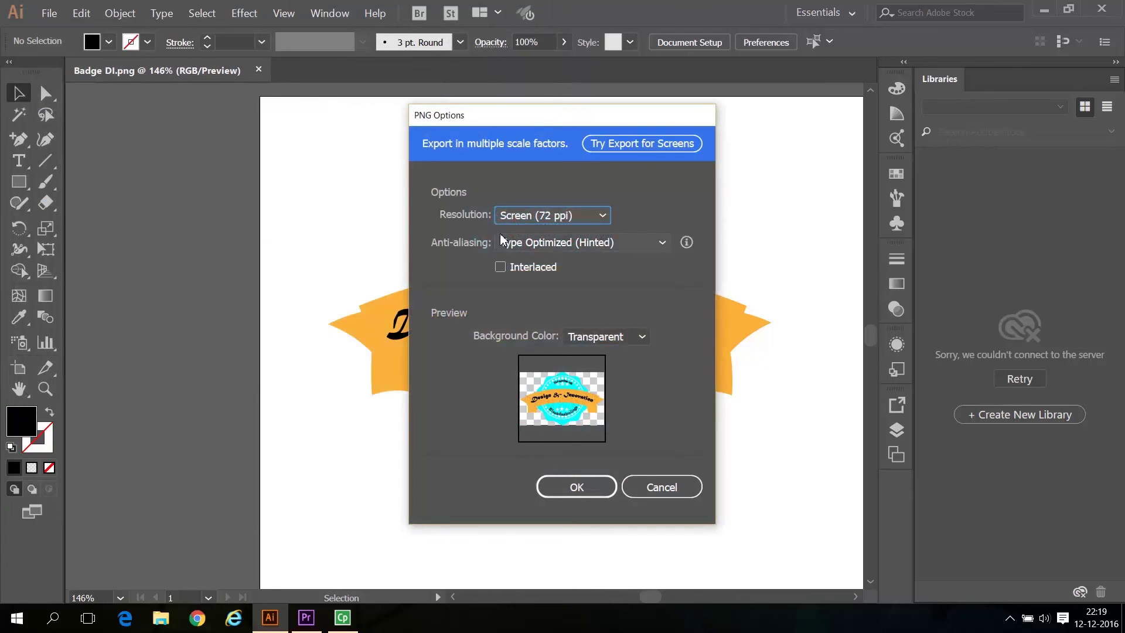
click(603, 216)
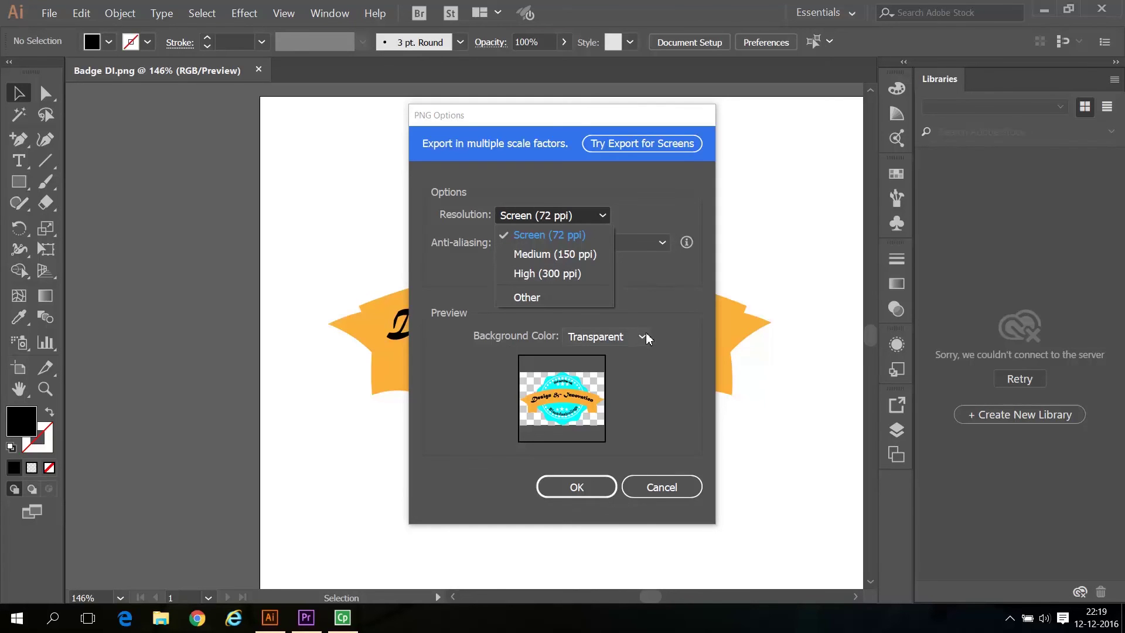
click(578, 491)
click(577, 489)
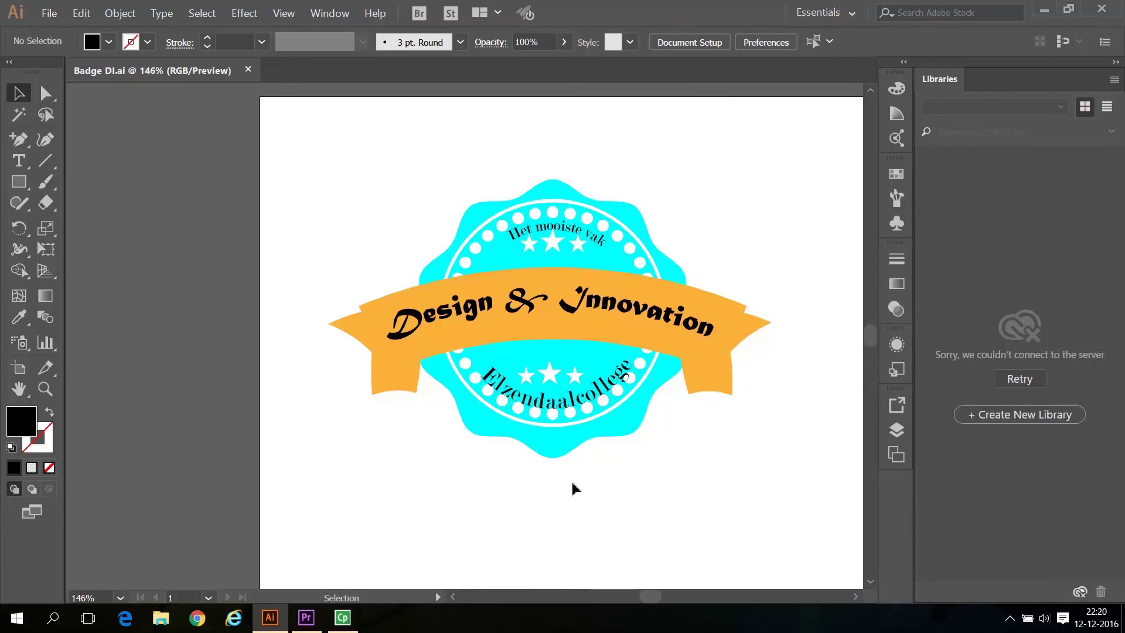
Step: Switch to File Explorer to look for the exported Badge DI file
click(161, 619)
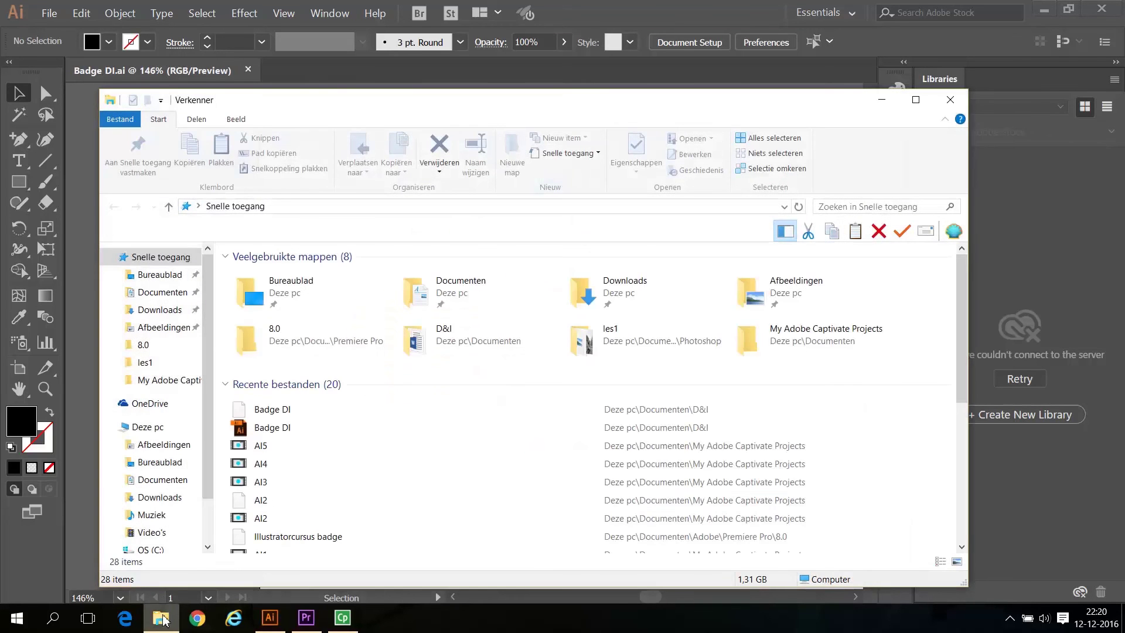